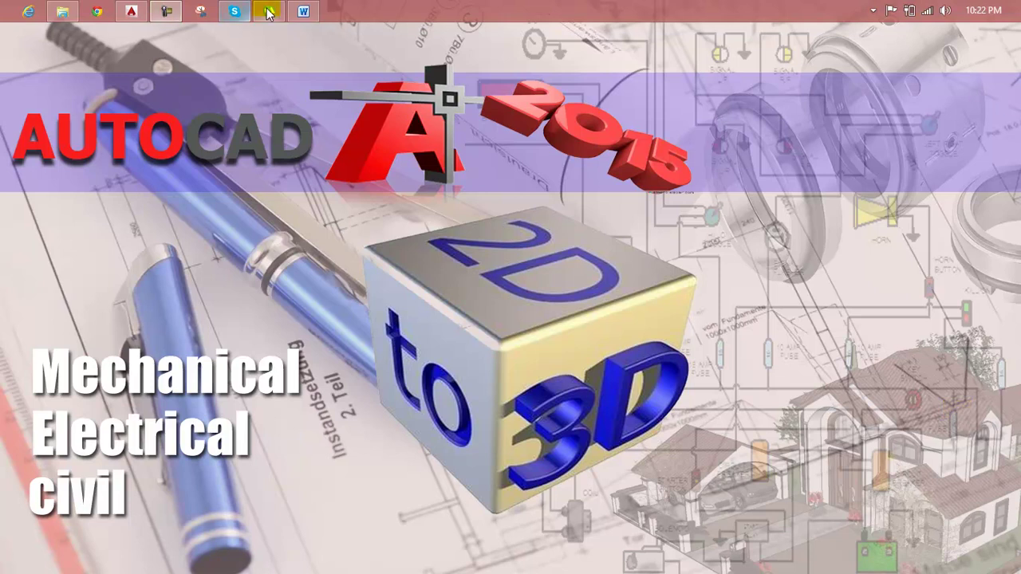
# - Bring up the Lesson 143 notes in Microsoft Word
pyautogui.click(302, 10)
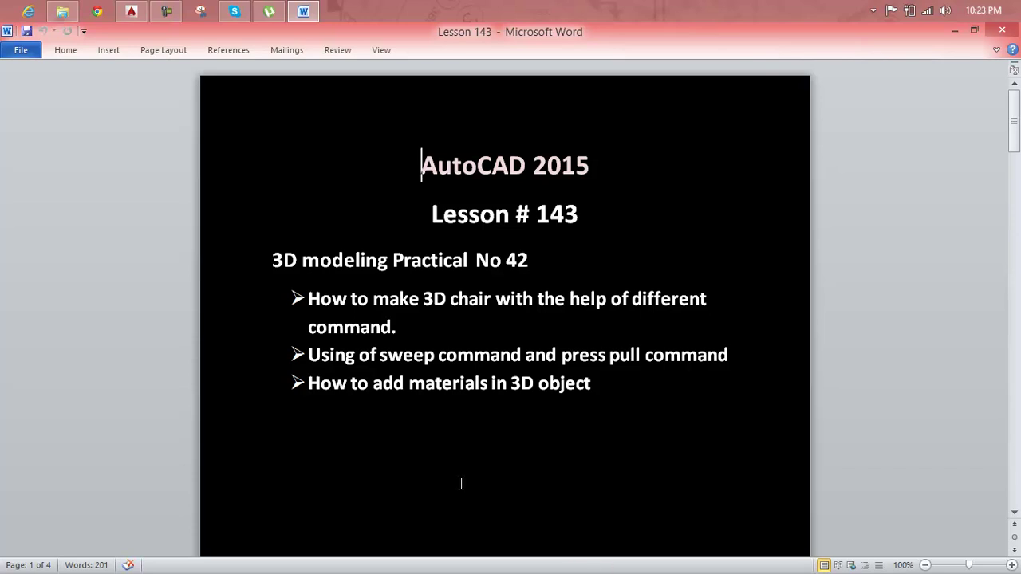
# - Switch to AutoCAD, orbit the finished chair to see its underside, and open a new drawing tab
pyautogui.click(132, 11)
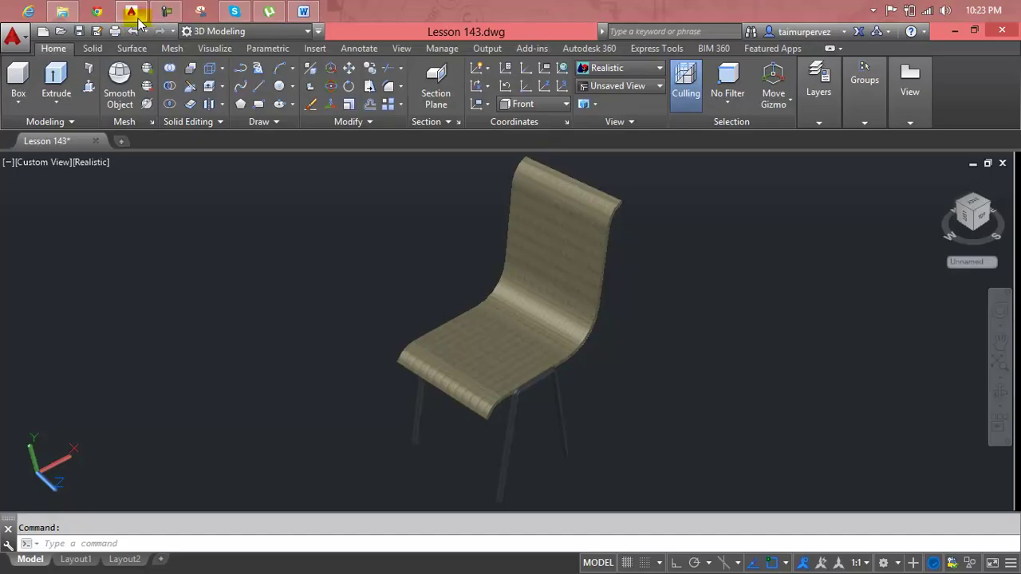
pyautogui.scroll(1, 579, 236)
pyautogui.scroll(2, 574, 246)
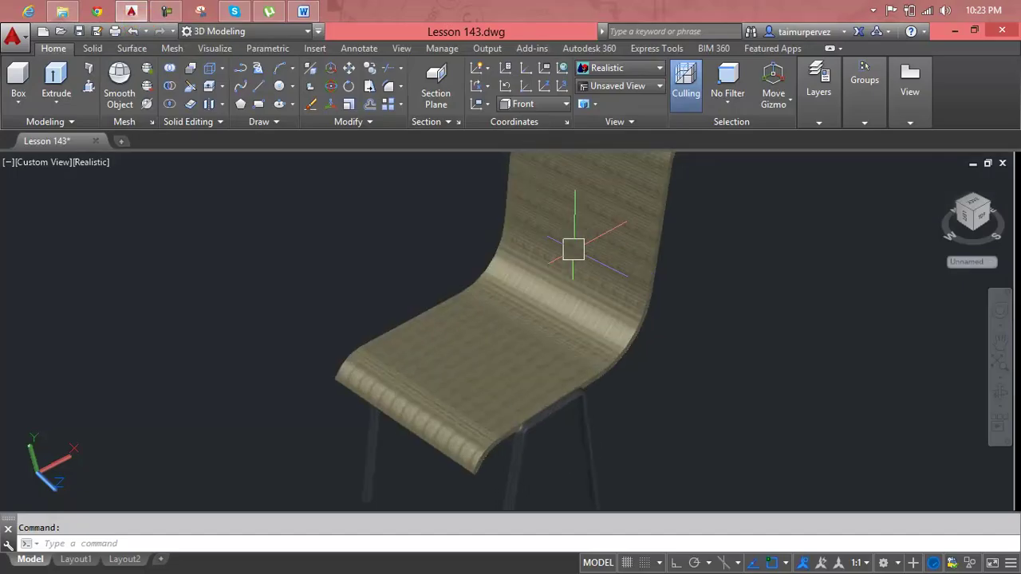
pyautogui.moveTo(531, 312)
pyautogui.keyDown('shift'); pyautogui.mouseDown(button='middle')
pyautogui.moveTo(569, 392)
pyautogui.moveTo(644, 406)
pyautogui.moveTo(758, 303)
pyautogui.moveTo(649, 358)
pyautogui.moveTo(547, 371)
pyautogui.moveTo(465, 319)
pyautogui.moveTo(459, 280)
pyautogui.moveTo(597, 358)
pyautogui.moveTo(665, 296)
pyautogui.moveTo(508, 350)
pyautogui.moveTo(455, 347)
pyautogui.moveTo(380, 317)
pyautogui.mouseUp(button='middle'); pyautogui.keyUp('shift')
pyautogui.scroll(2, 379, 319)
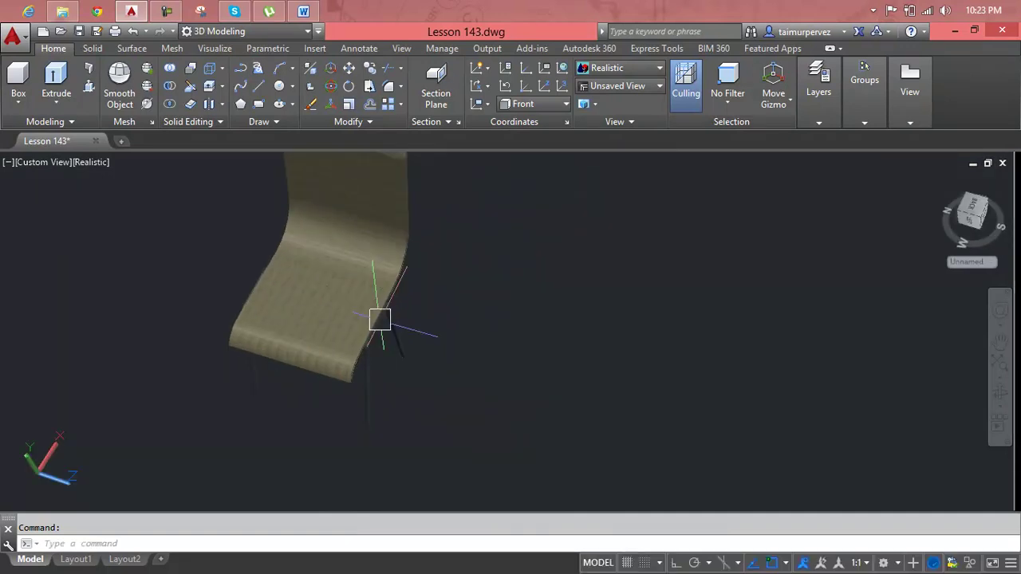
pyautogui.click(116, 142)
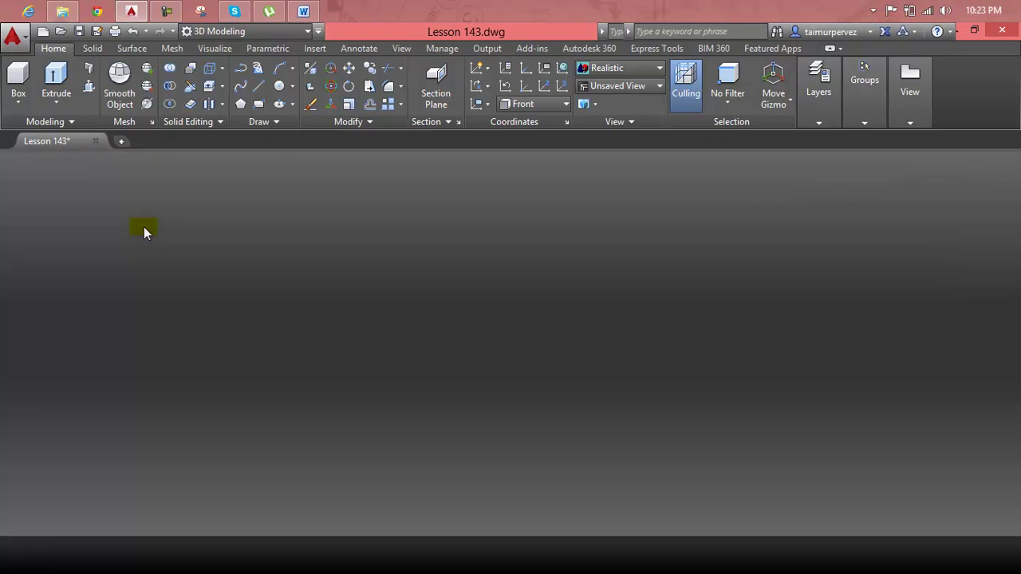
# - Start a blank drawing and set the viewport to the Front view
pyautogui.click(150, 263)
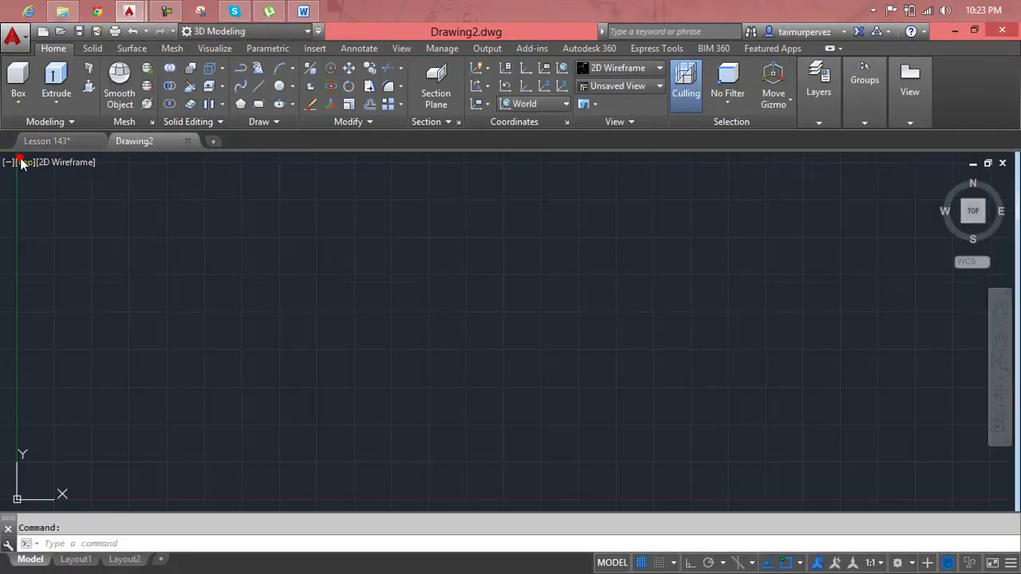
pyautogui.click(22, 163)
pyautogui.click(50, 263)
pyautogui.moveTo(247, 269); pyautogui.dragTo(28, 341, button='middle')
# - Stop displaying the UCS icon at the UCS origin point
pyautogui.press('Escape')
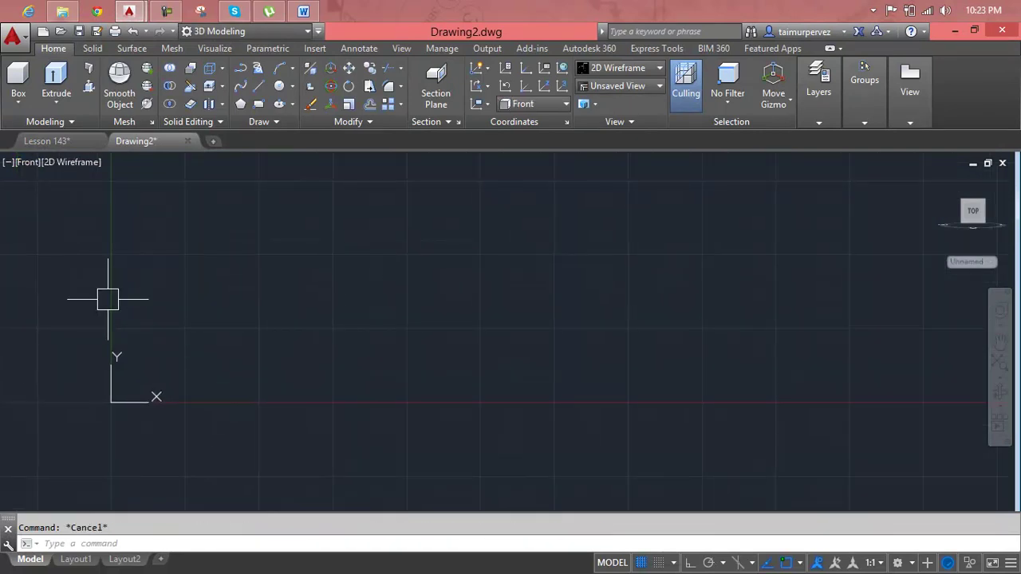
pyautogui.write('uc')
pyautogui.press('Return')
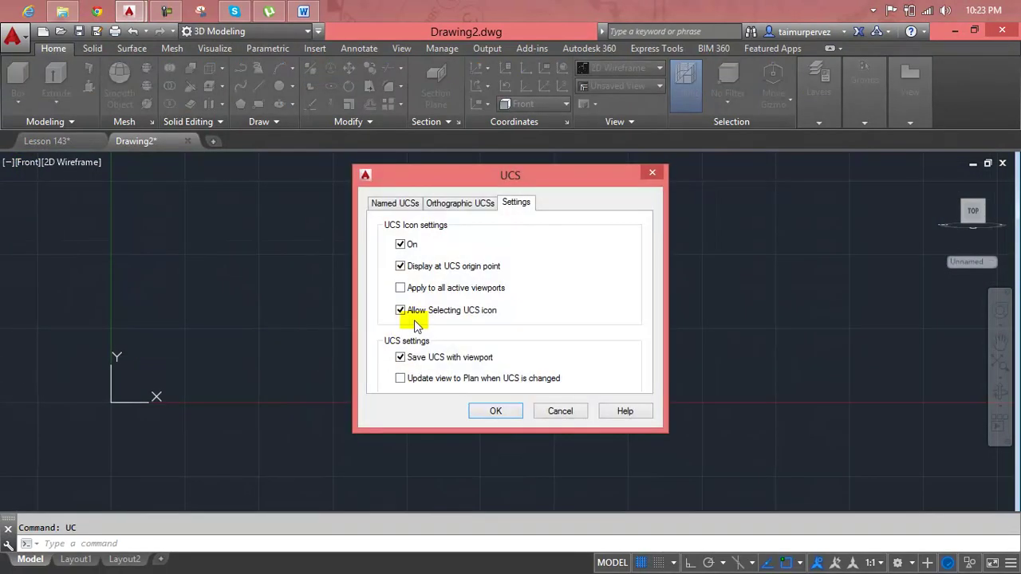
pyautogui.click(486, 410)
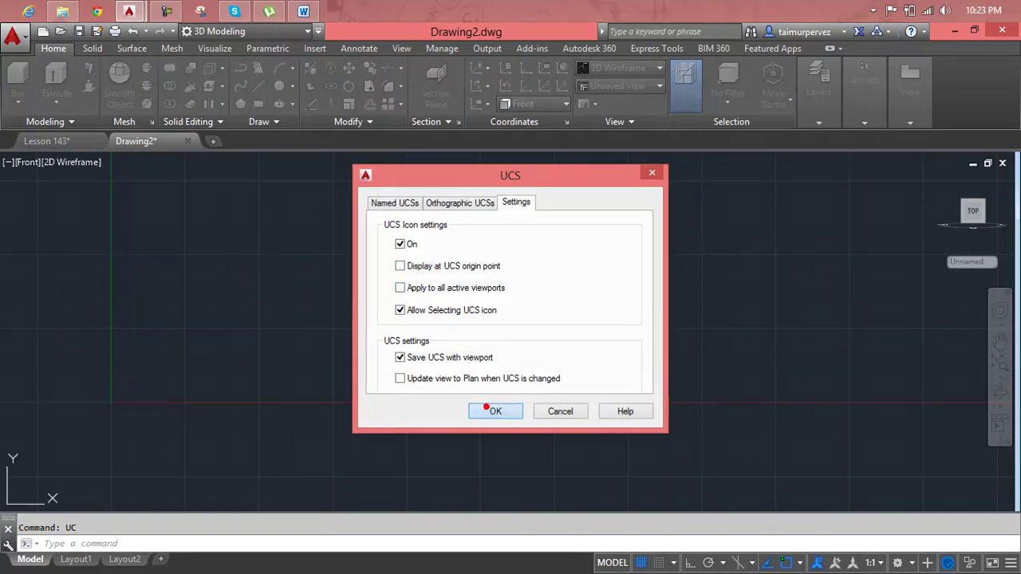
pyautogui.press('Escape')
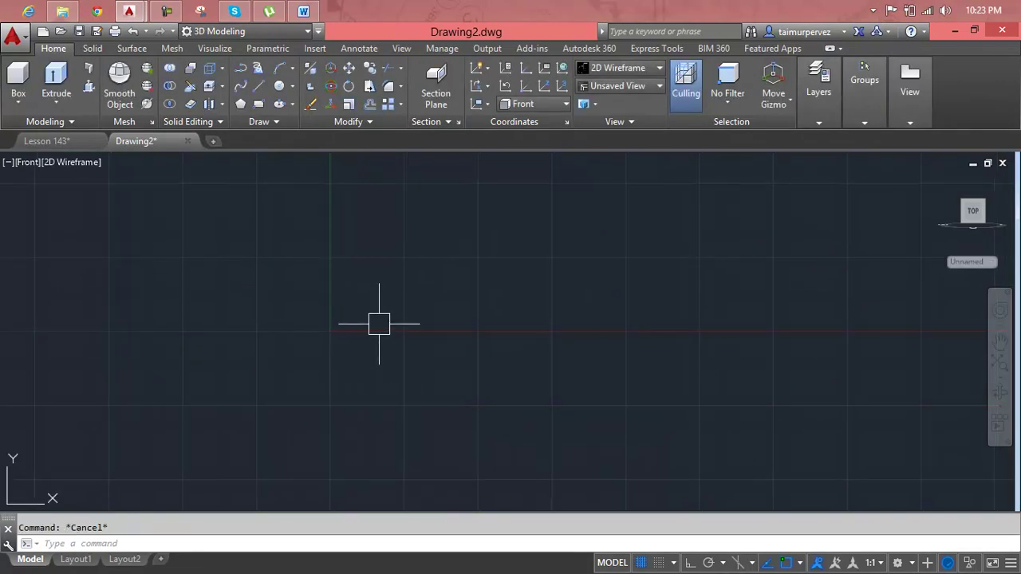
# - Draw the 300-unit back line downward from a picked start point
pyautogui.write('l')
pyautogui.press('Return')
pyautogui.moveTo(341, 201); pyautogui.dragTo(303, 359, button='middle')
pyautogui.click(280, 214)
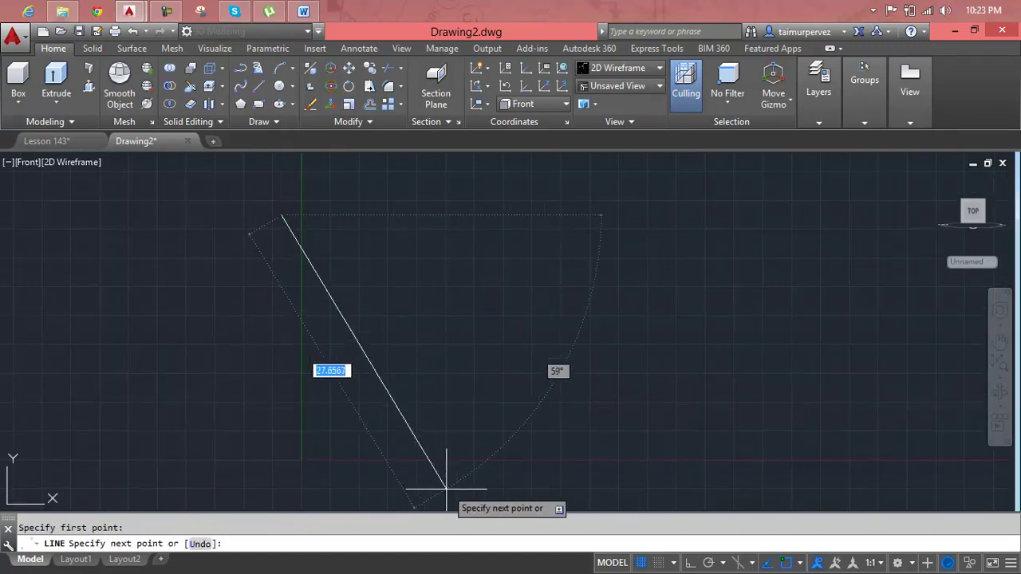
pyautogui.moveTo(390, 417)
pyautogui.mouseDown(button='middle')
pyautogui.moveTo(367, 392)
pyautogui.moveTo(405, 272)
pyautogui.mouseUp(button='middle')
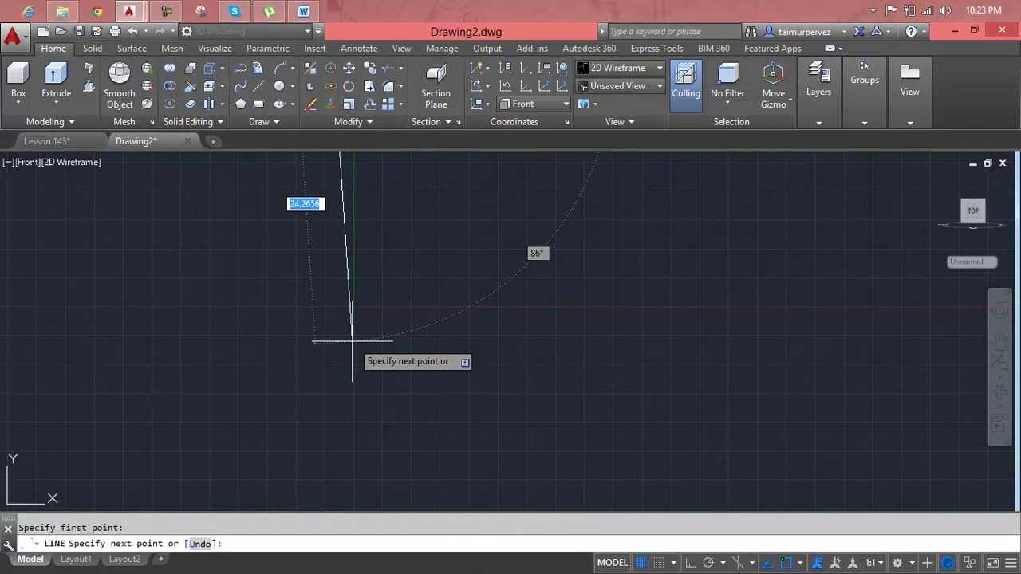
pyautogui.write('300')
pyautogui.press('Return')
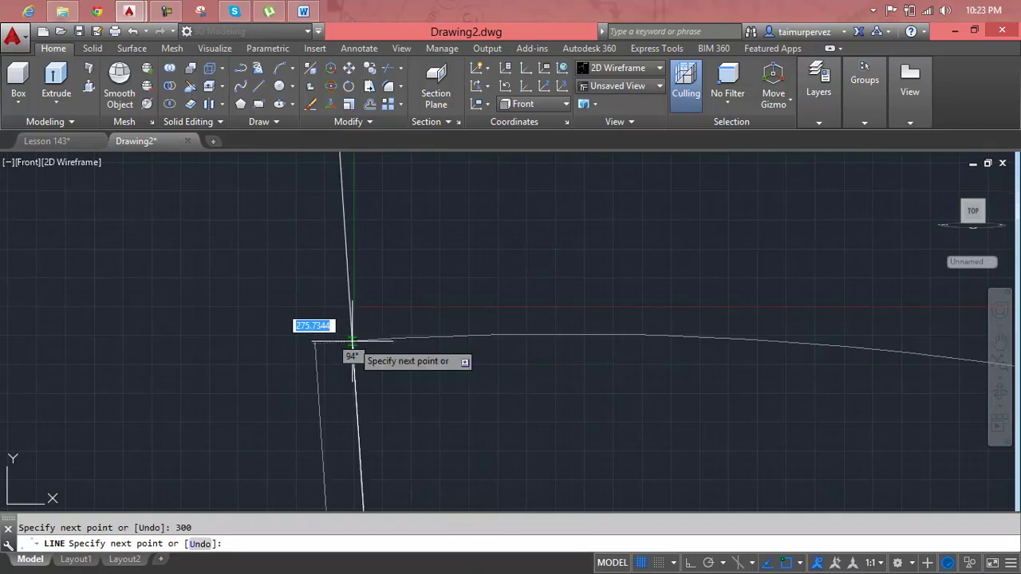
pyautogui.press('Escape')
pyautogui.press('Return')
pyautogui.moveTo(364, 399); pyautogui.dragTo(321, 239, button='middle')
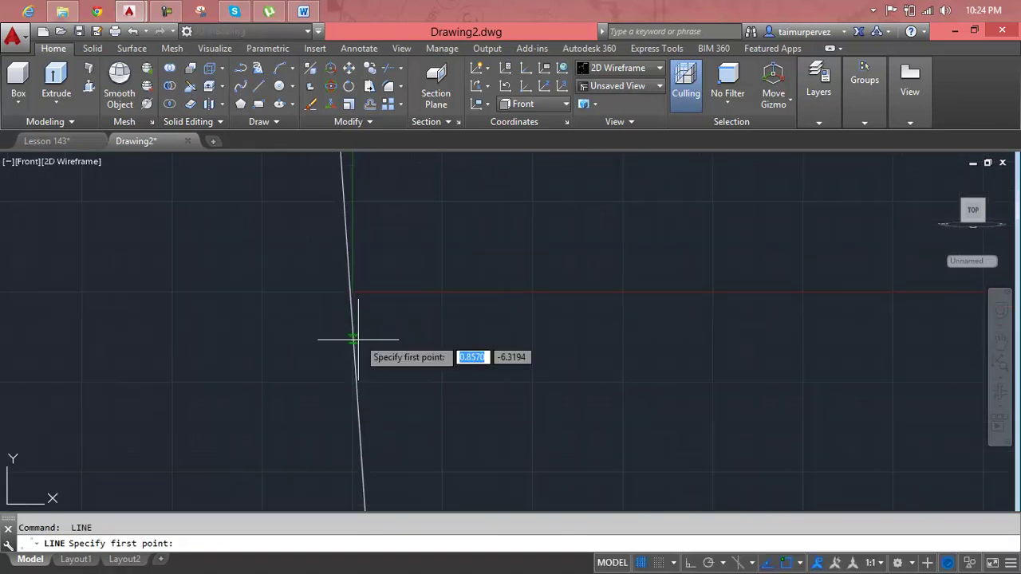
pyautogui.scroll(-2, 356, 387)
pyautogui.press('Escape')
# - Draw a 300-unit horizontal seat line from the back line's lower end with Ortho on
pyautogui.press('Return')
pyautogui.write('a')
pyautogui.press('Return')
pyautogui.scroll(2, 397, 387)
pyautogui.scroll(2, 314, 340)
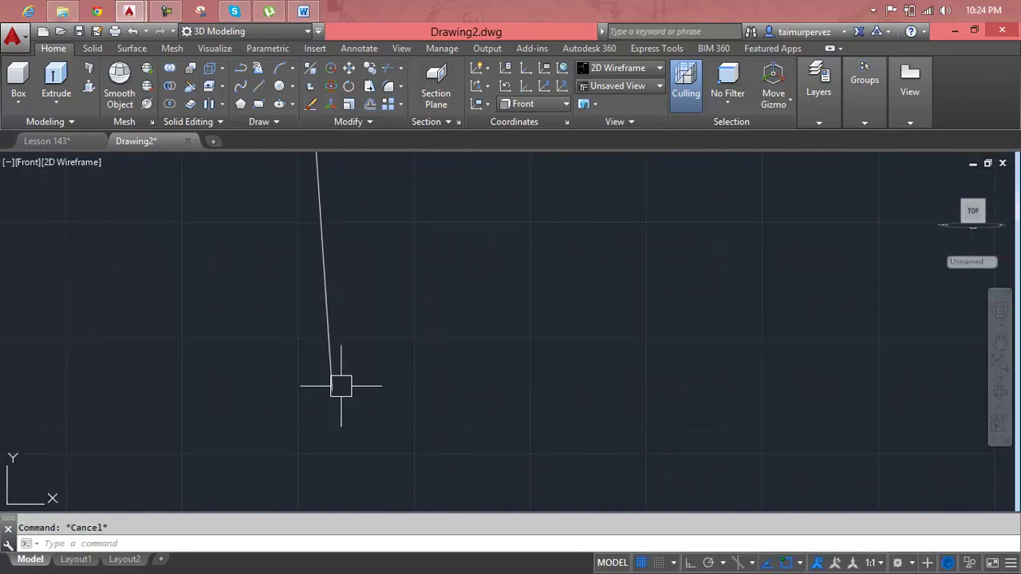
pyautogui.press('Return')
pyautogui.click(334, 391)
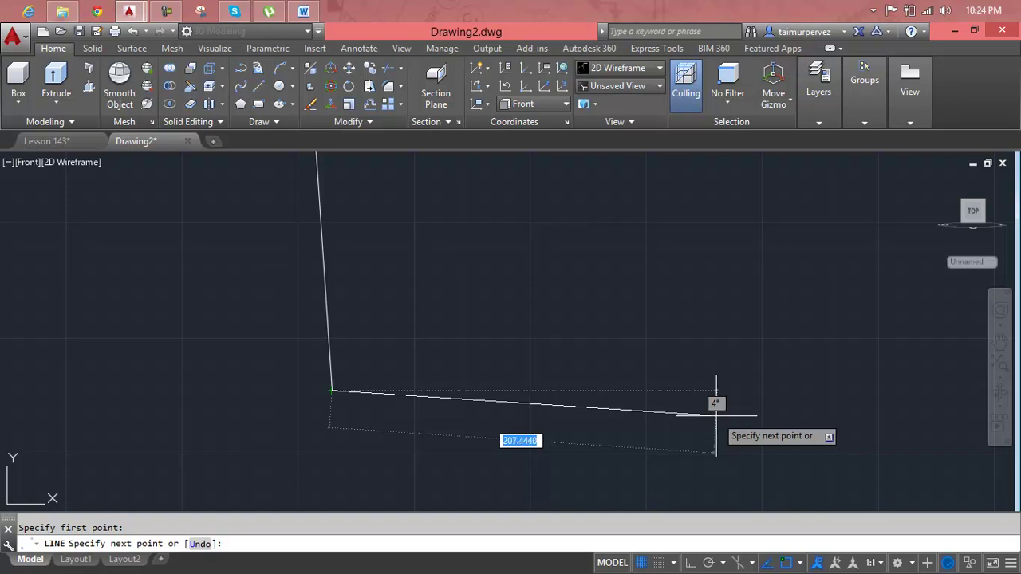
pyautogui.press('F8')
pyautogui.write('300')
pyautogui.press('Return')
pyautogui.press('Escape')
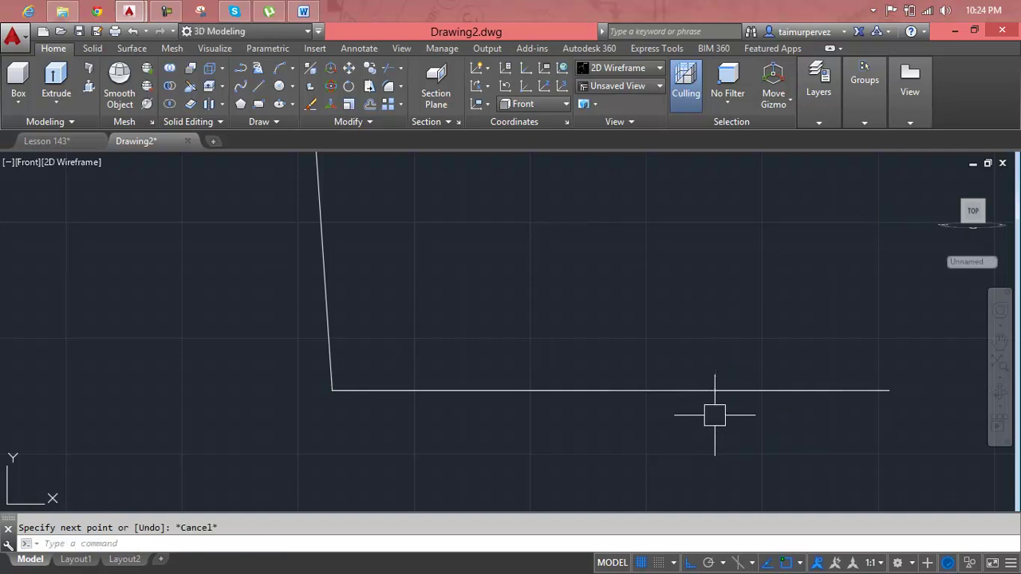
pyautogui.scroll(-2, 713, 415)
pyautogui.moveTo(602, 356)
pyautogui.mouseDown(button='middle')
pyautogui.moveTo(363, 369)
pyautogui.moveTo(433, 376)
pyautogui.mouseUp(button='middle')
pyautogui.scroll(-2, 419, 375)
pyautogui.scroll(3, 387, 224)
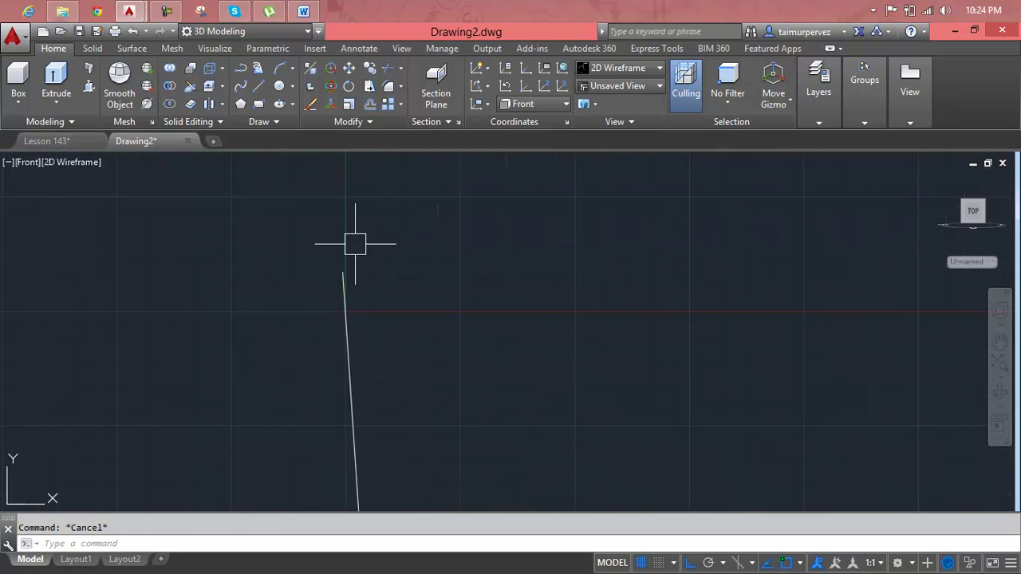
# - Draw a three-point arc from the back line's top end curling left, with Ortho off
pyautogui.write('a')
pyautogui.press('Return')
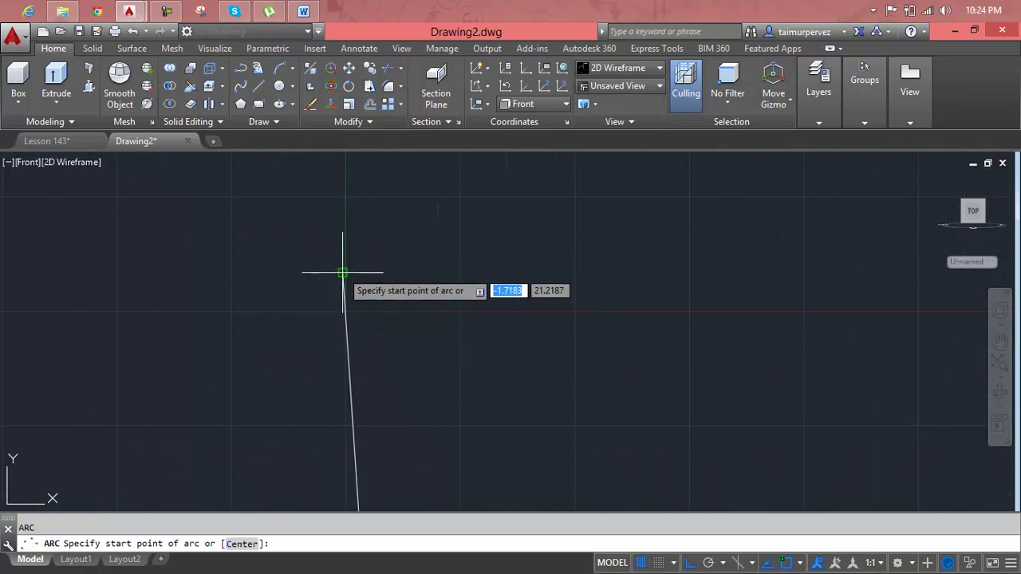
pyautogui.click(343, 272)
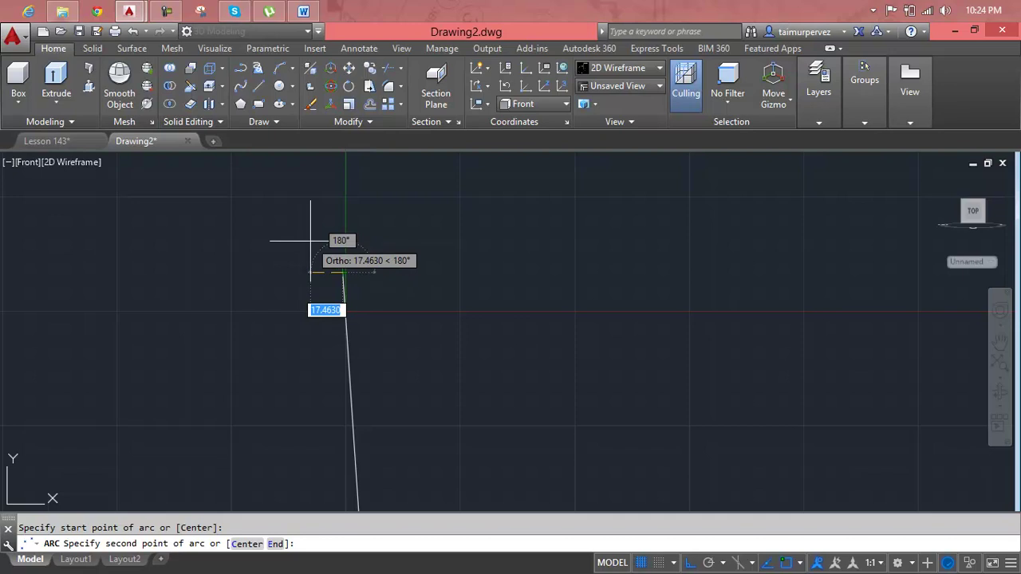
pyautogui.press('F8')
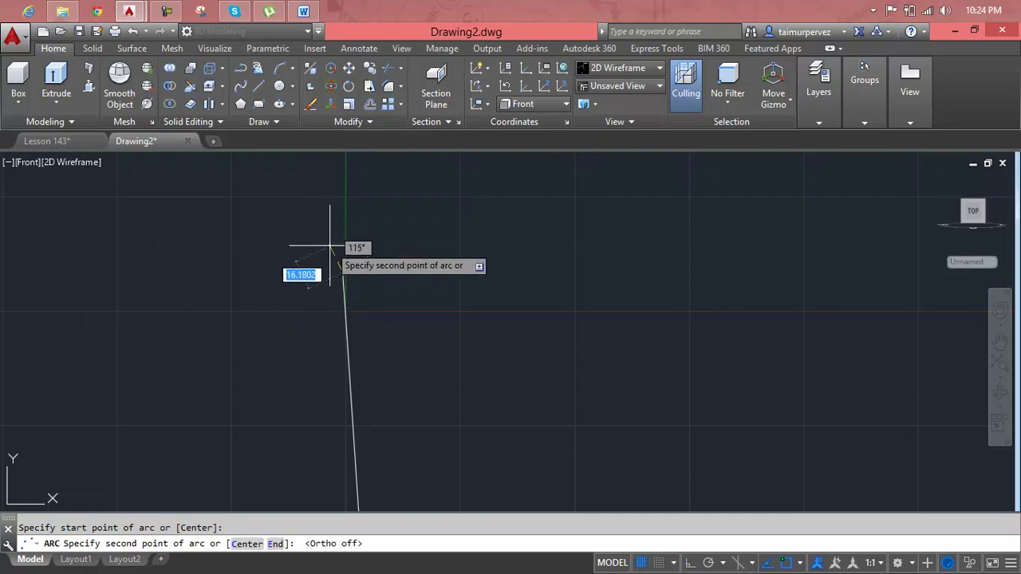
pyautogui.click(299, 204)
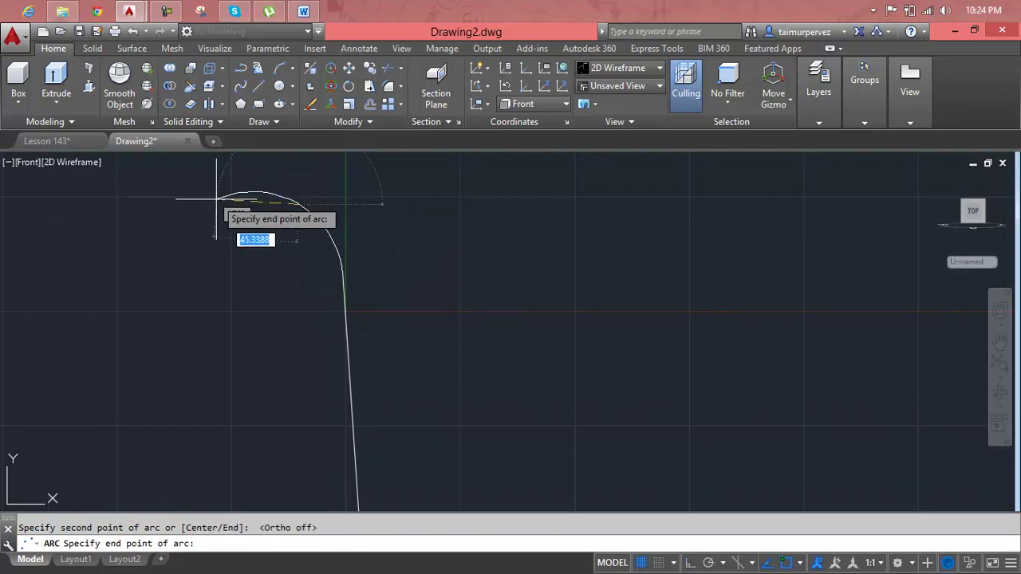
pyautogui.click(215, 199)
pyautogui.moveTo(216, 199)
pyautogui.mouseDown(button='middle')
pyautogui.moveTo(401, 321)
pyautogui.moveTo(387, 266)
pyautogui.mouseUp(button='middle')
pyautogui.scroll(-2, 410, 337)
pyautogui.scroll(3, 345, 207)
# - Select the top arc and grab its end grip, then cancel, leaving it unchanged
pyautogui.click(294, 214)
pyautogui.click(287, 217)
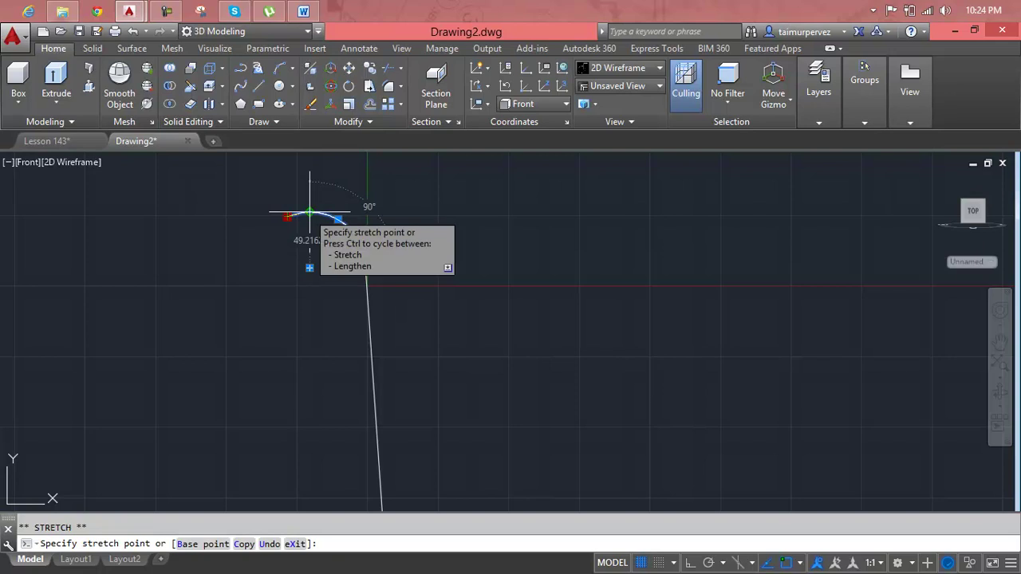
pyautogui.press('Escape')
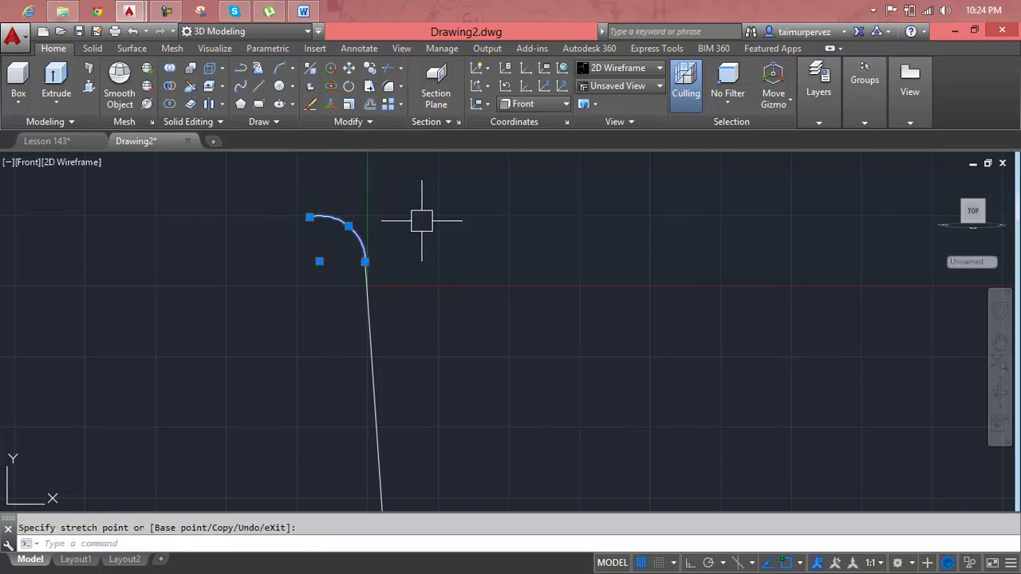
pyautogui.press('Escape')
pyautogui.scroll(-5, 423, 222)
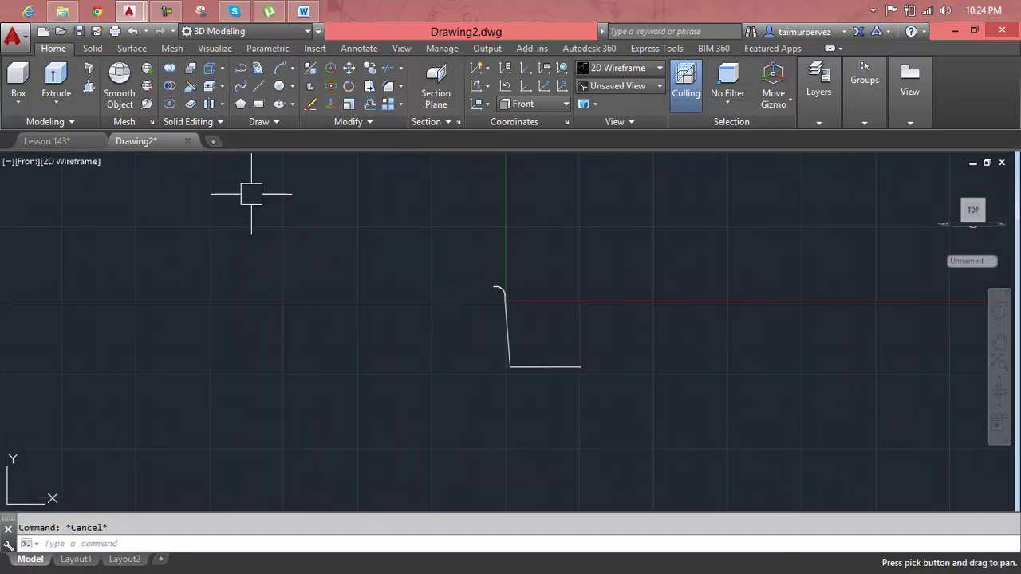
pyautogui.scroll(5, 563, 388)
pyautogui.scroll(3, 583, 369)
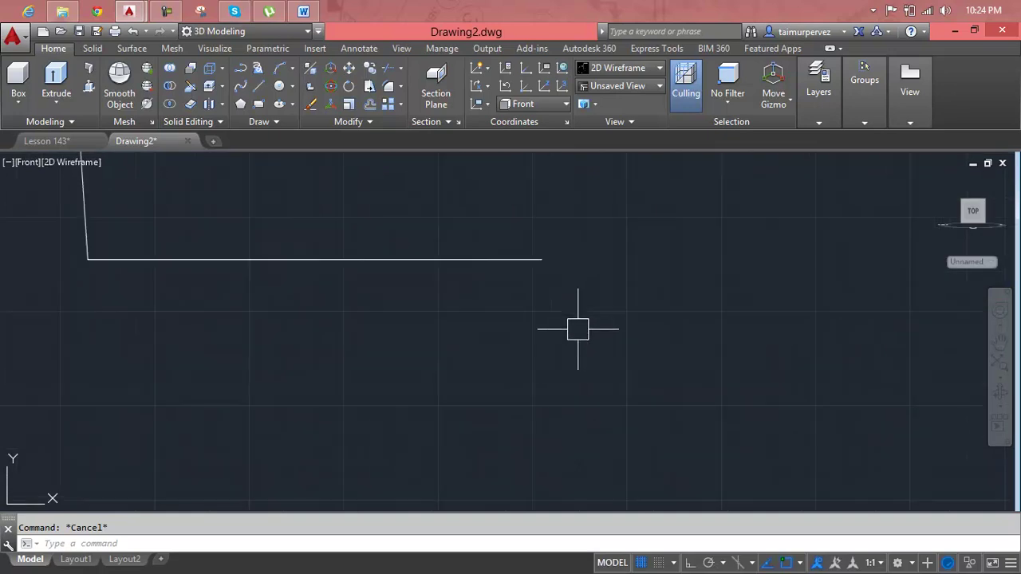
pyautogui.write('a')
# - Draw a three-point arc from the seat line's right end curving down and right
pyautogui.press('Return')
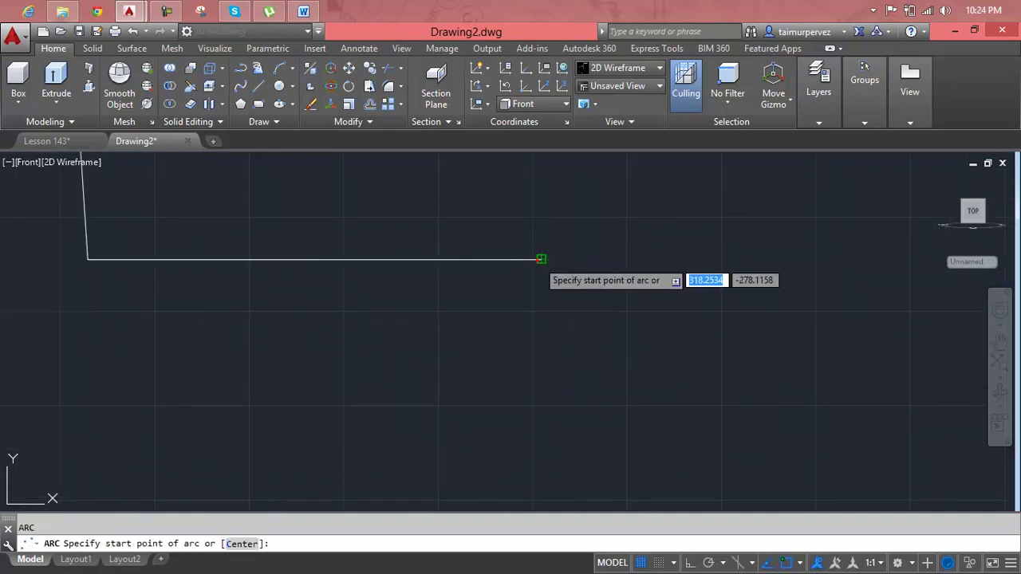
pyautogui.click(540, 259)
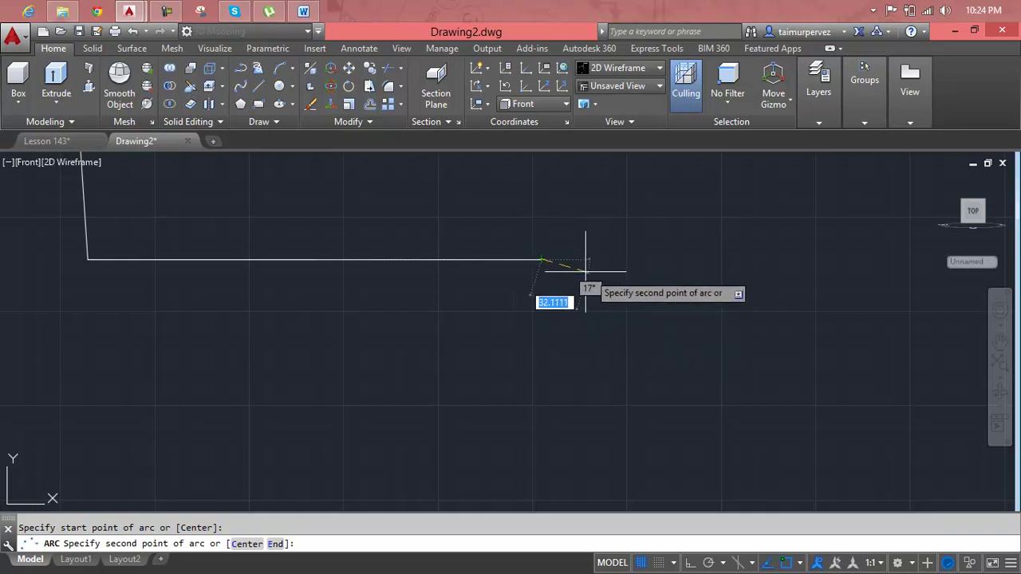
pyautogui.click(586, 272)
pyautogui.click(627, 316)
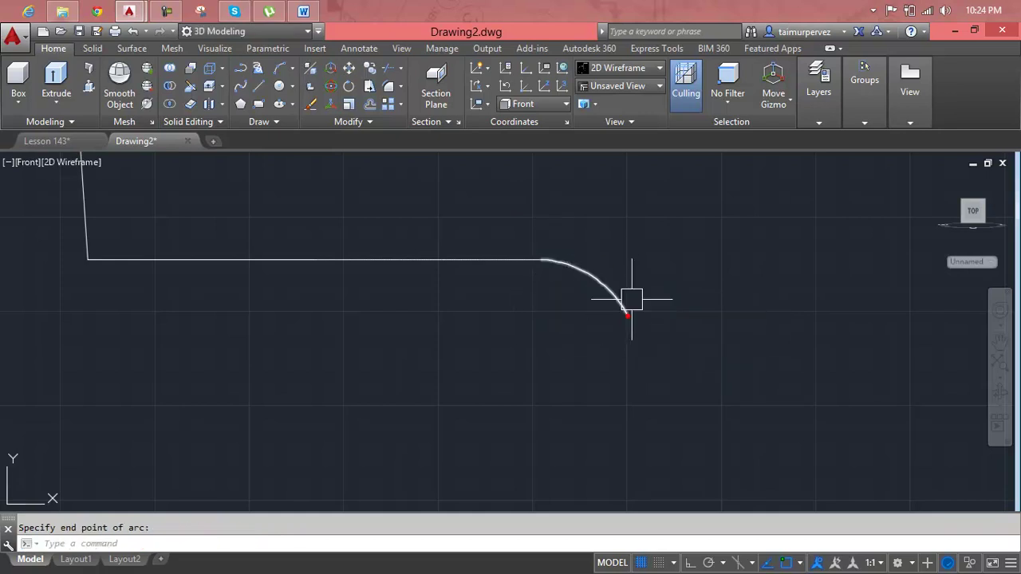
pyautogui.scroll(-4, 652, 248)
pyautogui.moveTo(652, 253); pyautogui.dragTo(649, 351, button='middle')
pyautogui.scroll(-2, 649, 351)
pyautogui.press('Escape')
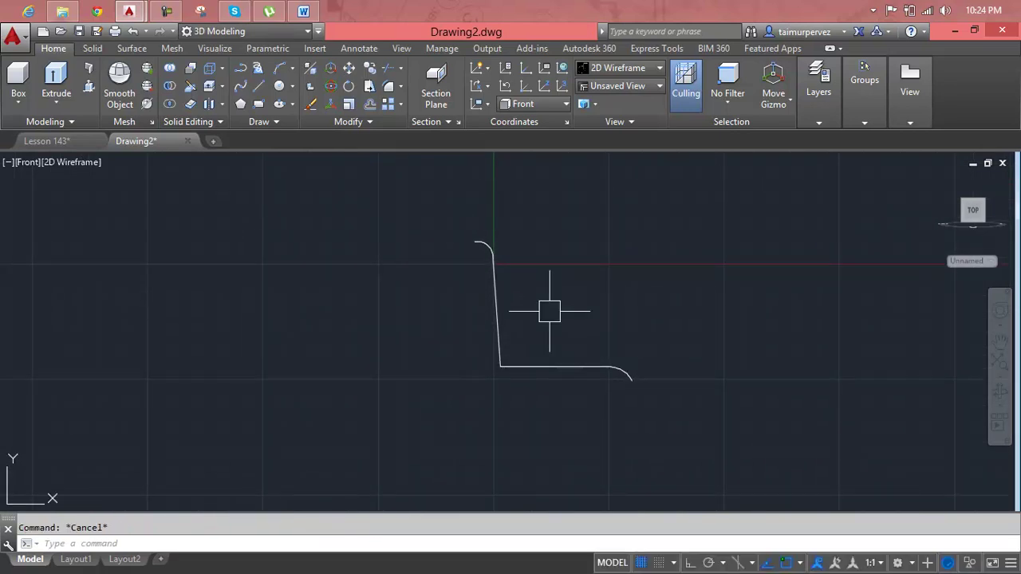
pyautogui.write('o')
# - Make trial offset copies at distance 10 of a profile line and the top arc
pyautogui.press('Return')
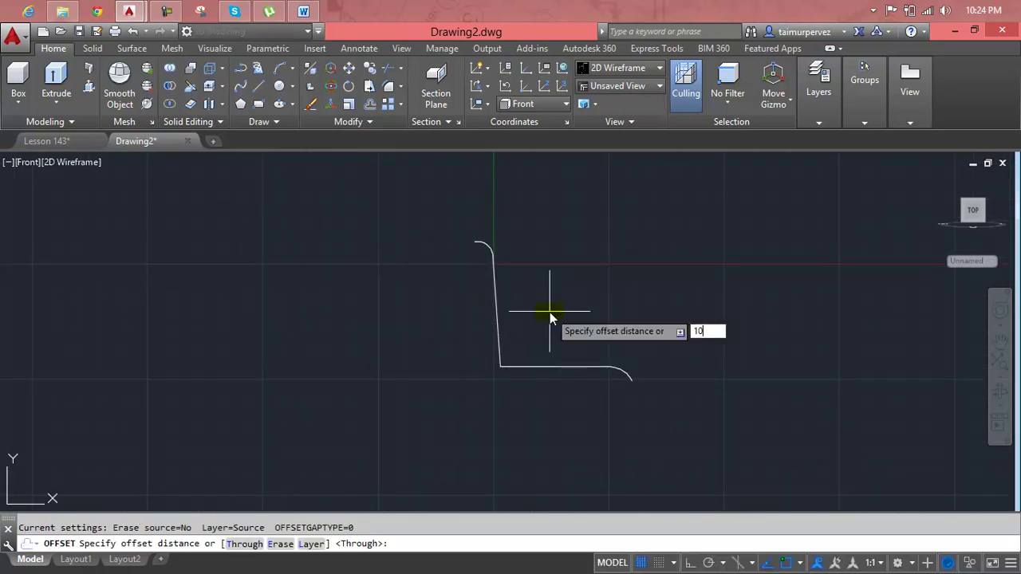
pyautogui.press('Return')
pyautogui.click(499, 319)
pyautogui.click(526, 324)
pyautogui.scroll(3, 485, 239)
pyautogui.click(472, 237)
pyautogui.click(506, 237)
pyautogui.scroll(-3, 597, 424)
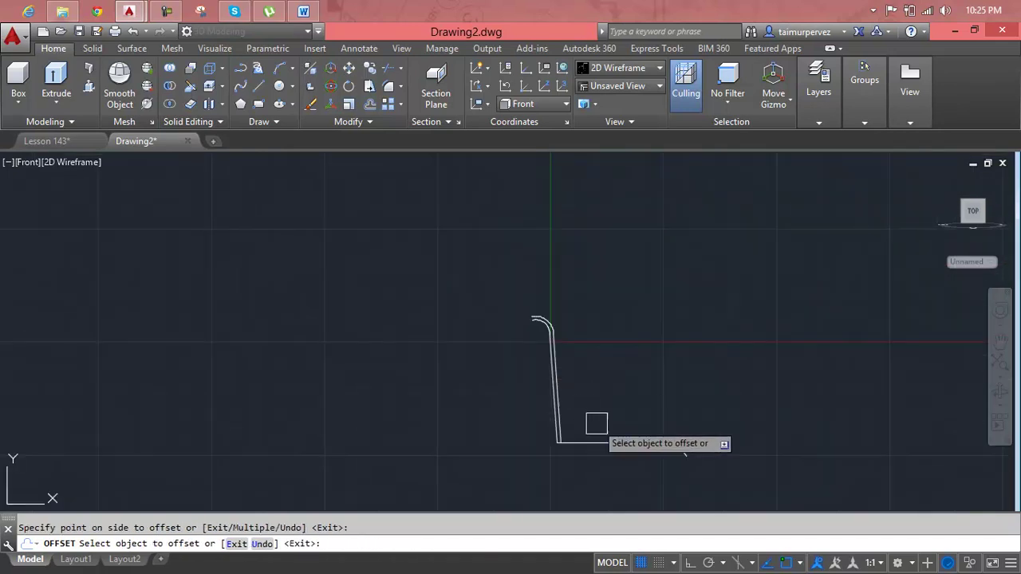
pyautogui.moveTo(596, 423); pyautogui.dragTo(518, 326, button='middle')
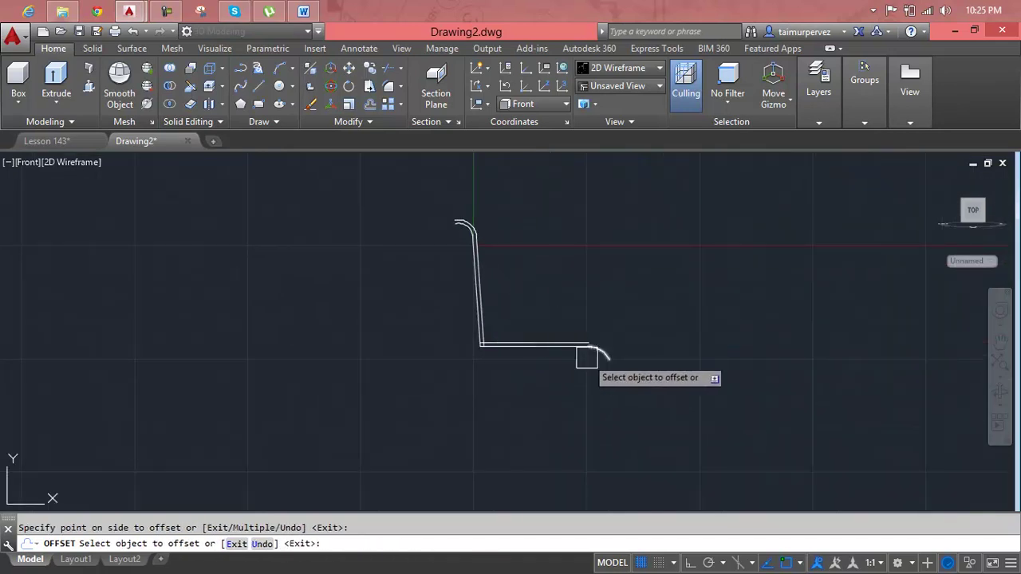
pyautogui.scroll(4, 587, 359)
# - Offset the right arc too, then undo the copies and cancel Offset
pyautogui.click(594, 334)
pyautogui.click(609, 321)
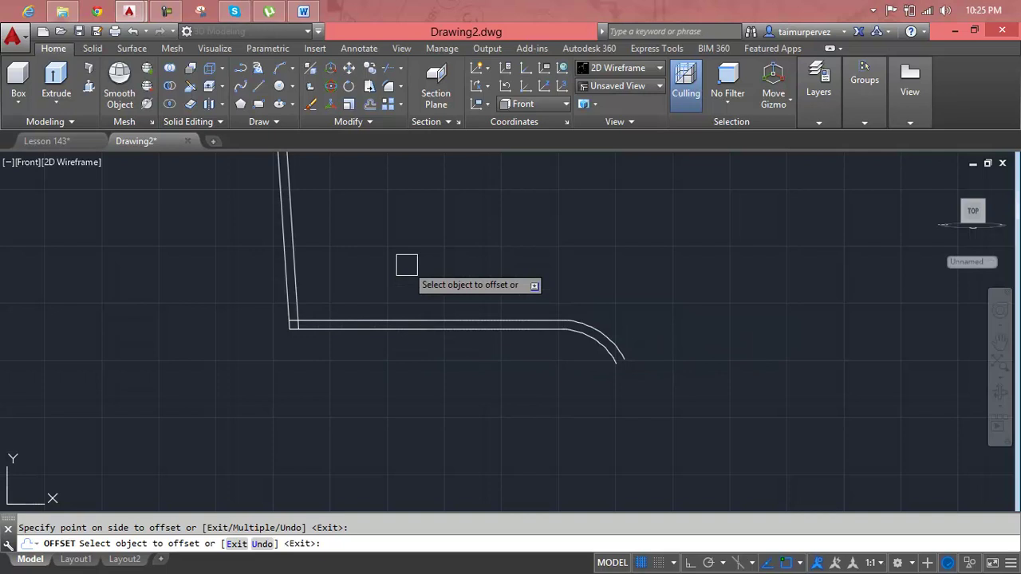
pyautogui.hotkey('ctrl', 'z')
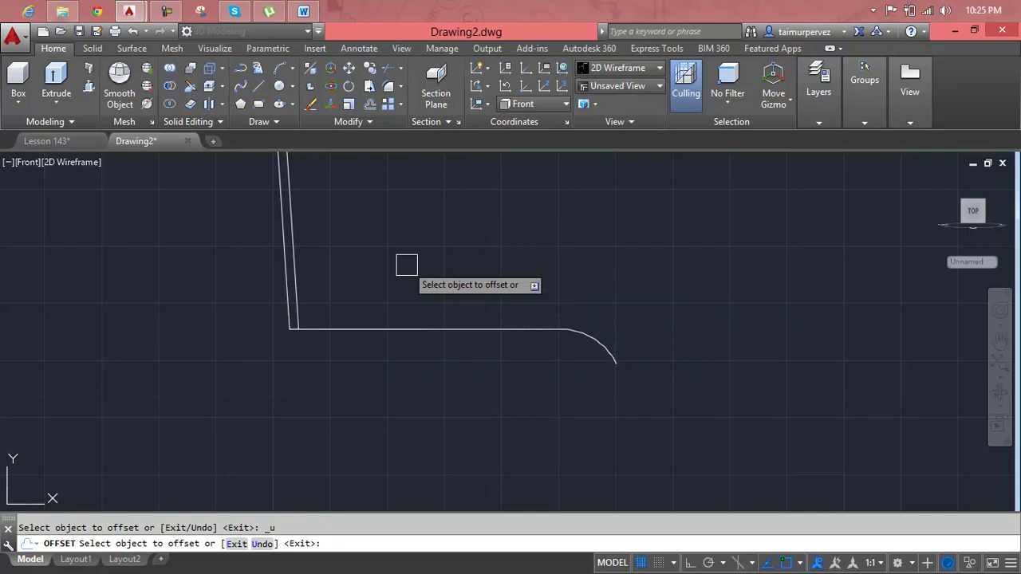
pyautogui.scroll(-2, 405, 265)
pyautogui.moveTo(405, 265); pyautogui.dragTo(453, 338, button='middle')
pyautogui.press('Escape')
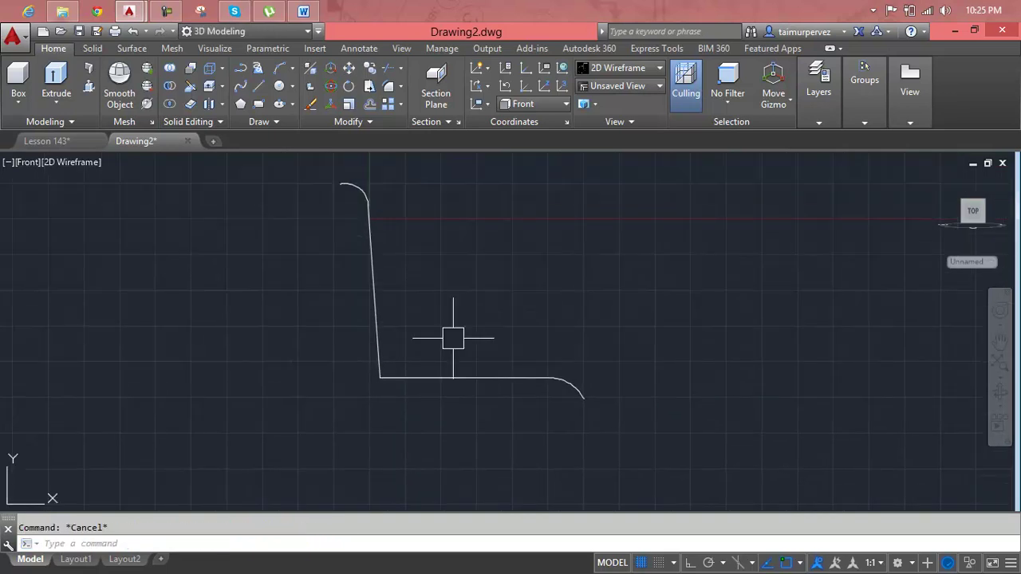
pyautogui.write('f')
# - Try filleting the seat line without setting a radius, then cancel
pyautogui.press('Return')
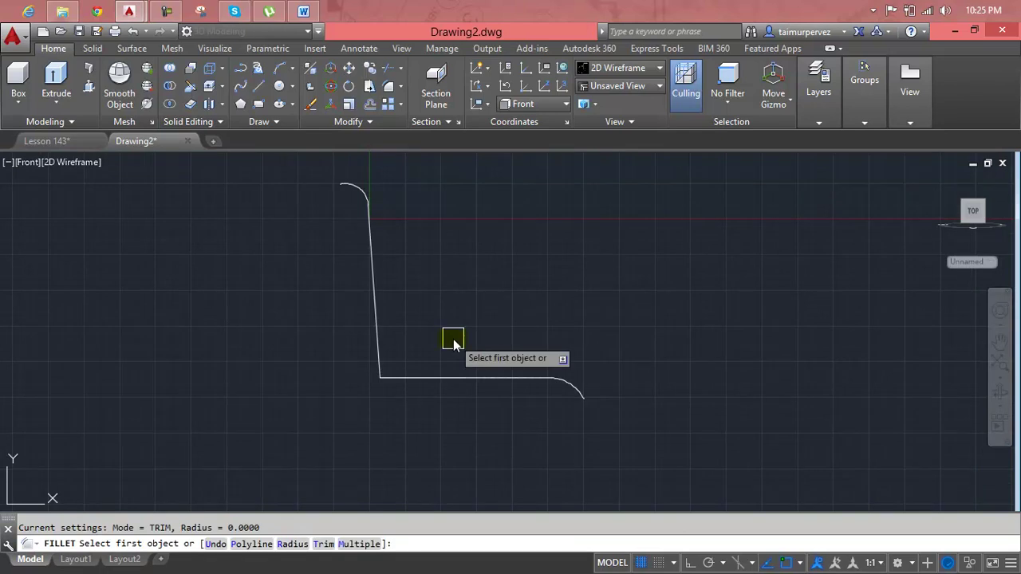
pyautogui.write('100')
pyautogui.press('Return')
pyautogui.click(444, 375)
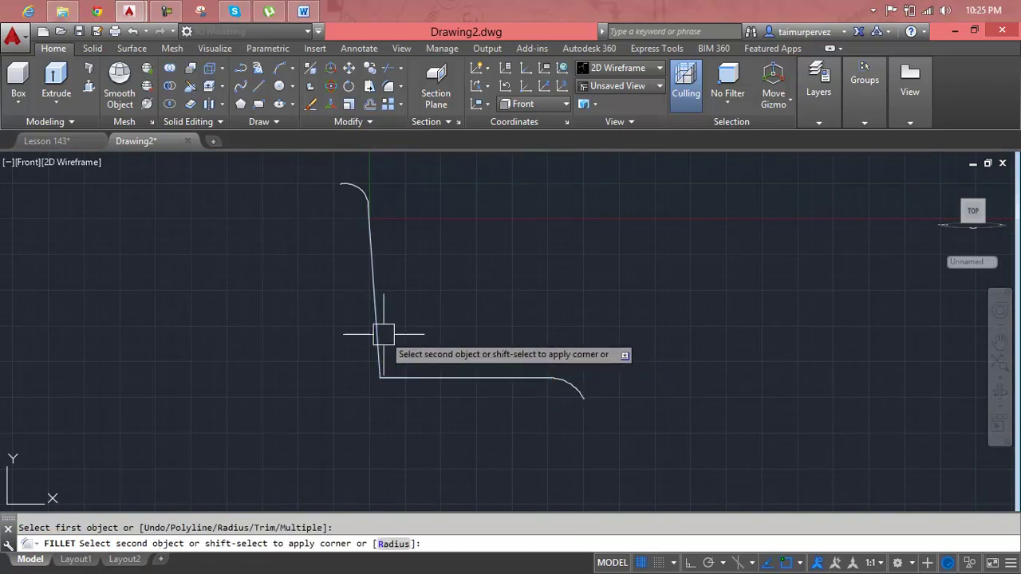
pyautogui.press('Escape')
# - Fillet the corner between seat and back lines with a radius of 100
pyautogui.press('Return')
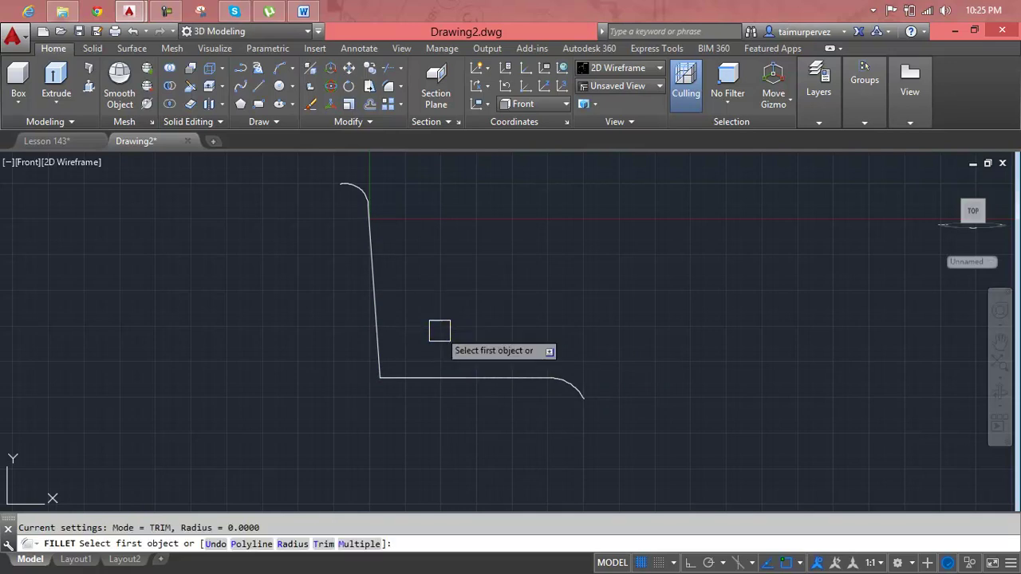
pyautogui.write('r')
pyautogui.press('Return')
pyautogui.write('100')
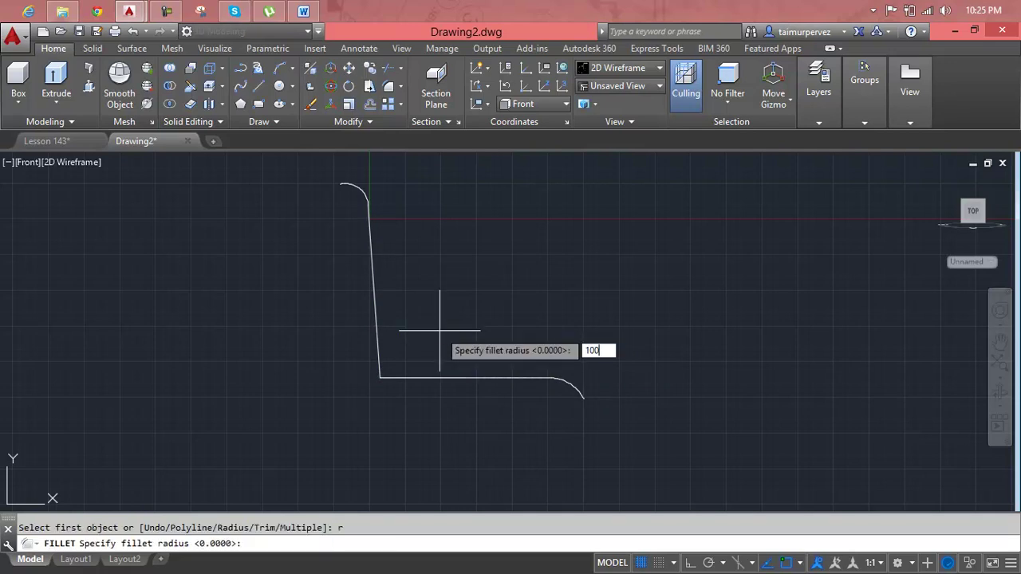
pyautogui.press('Return')
pyautogui.click(429, 375)
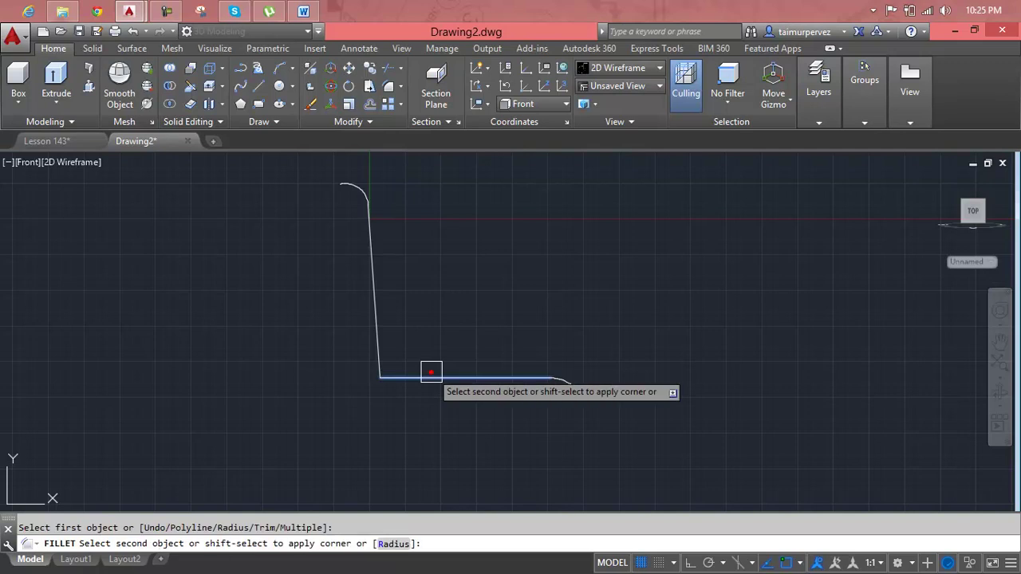
pyautogui.click(375, 315)
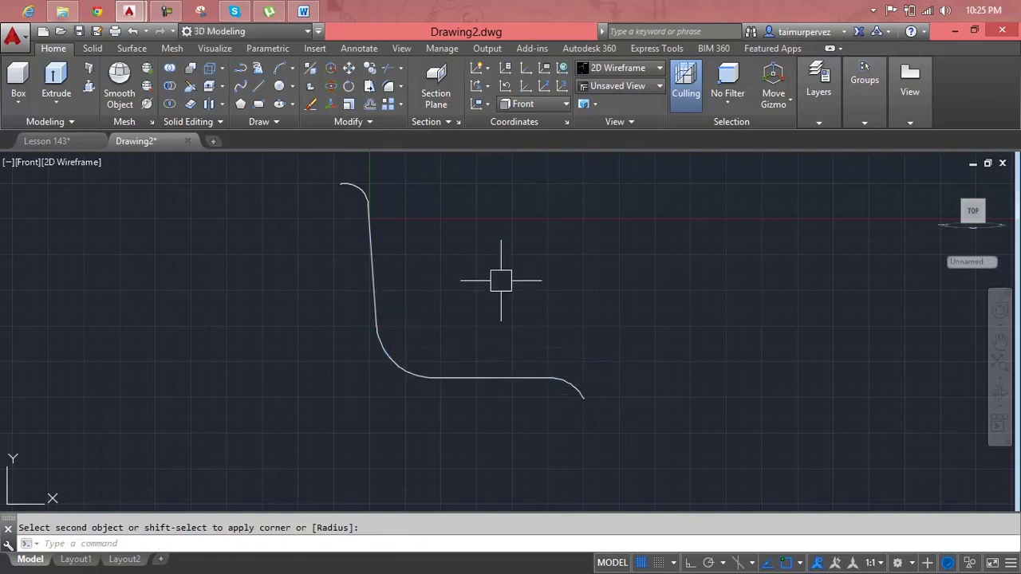
pyautogui.press('Escape')
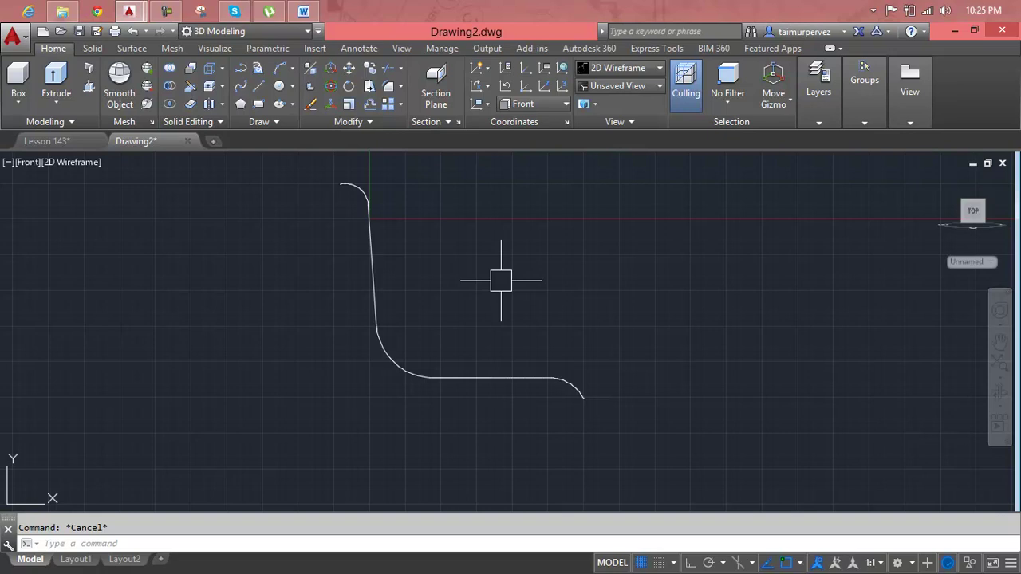
pyautogui.write('j')
# - Join all the profile pieces into a single polyline with JOIN
pyautogui.press('Return')
pyautogui.click(315, 170)
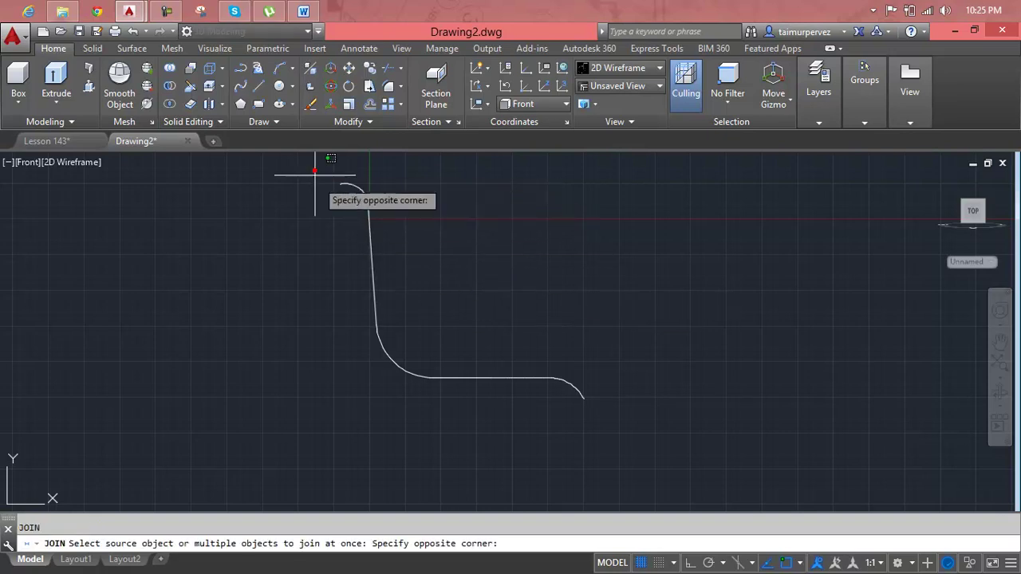
pyautogui.click(632, 480)
pyautogui.press('Return')
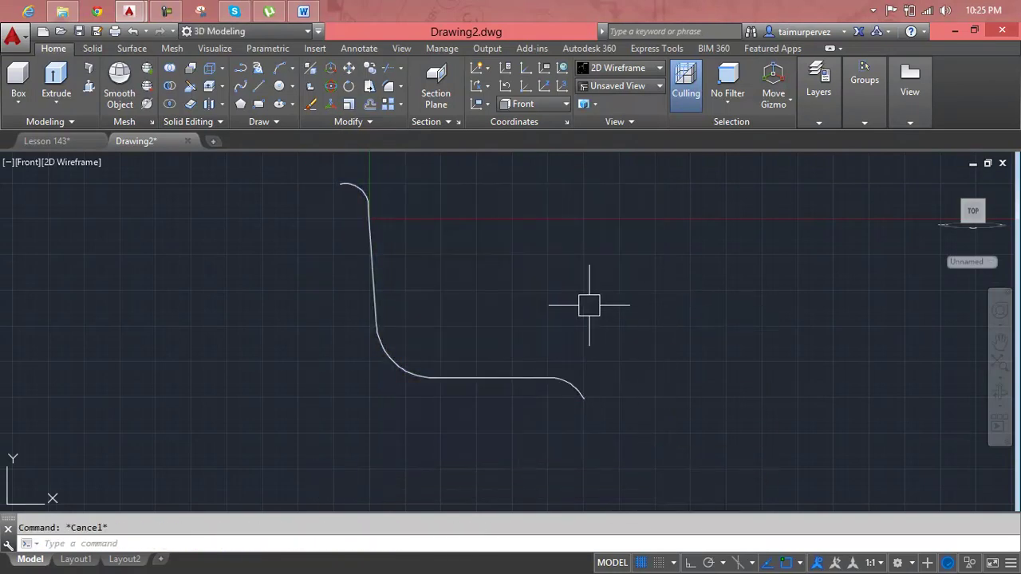
pyautogui.write('o')
# - Start a 10-unit offset of the profile, then cancel it and a mistyped entry
pyautogui.press('Return')
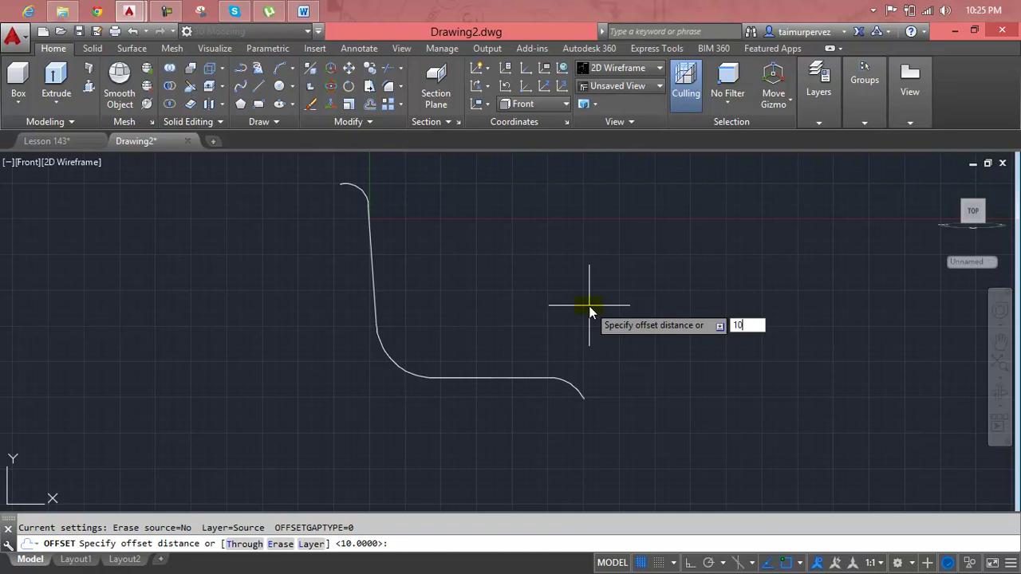
pyautogui.press('Return')
pyautogui.click(498, 377)
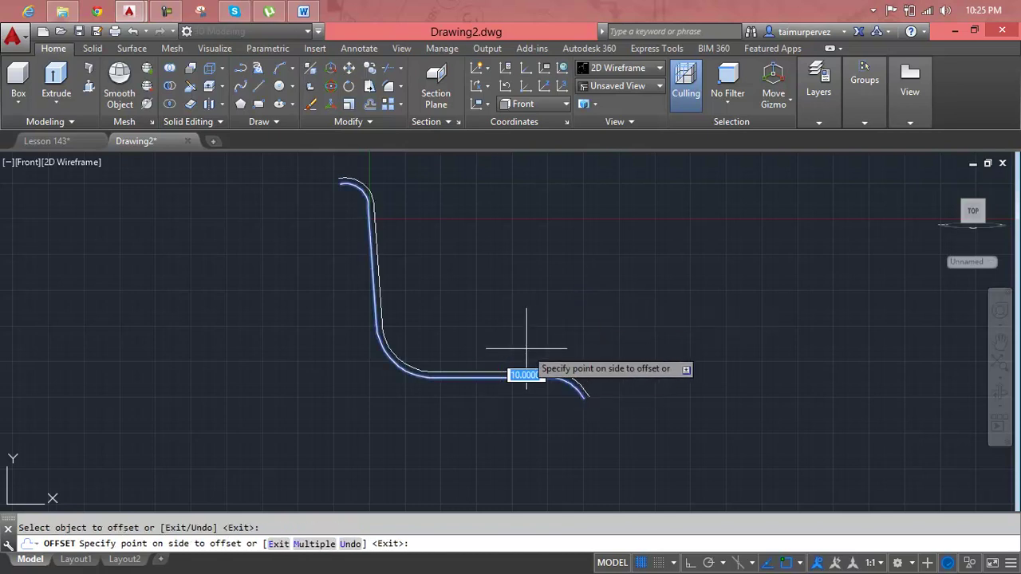
pyautogui.press('Escape')
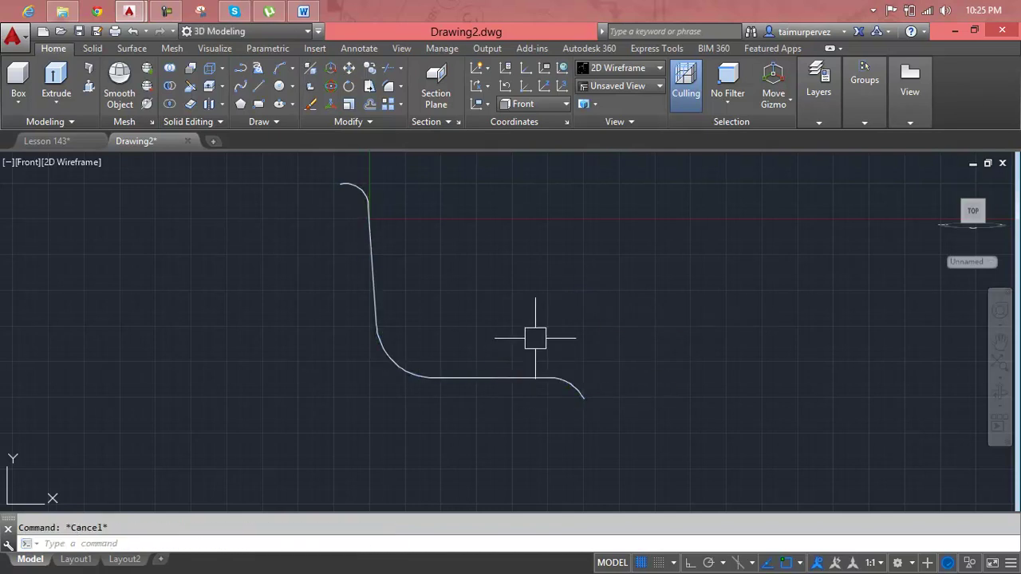
pyautogui.write('O2')
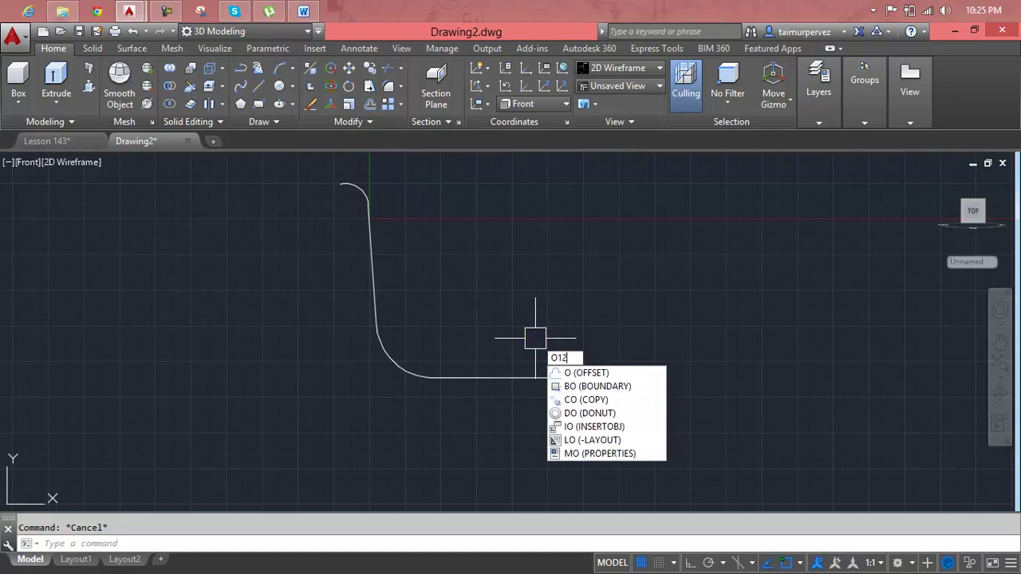
pyautogui.press('Return')
pyautogui.press('Escape')
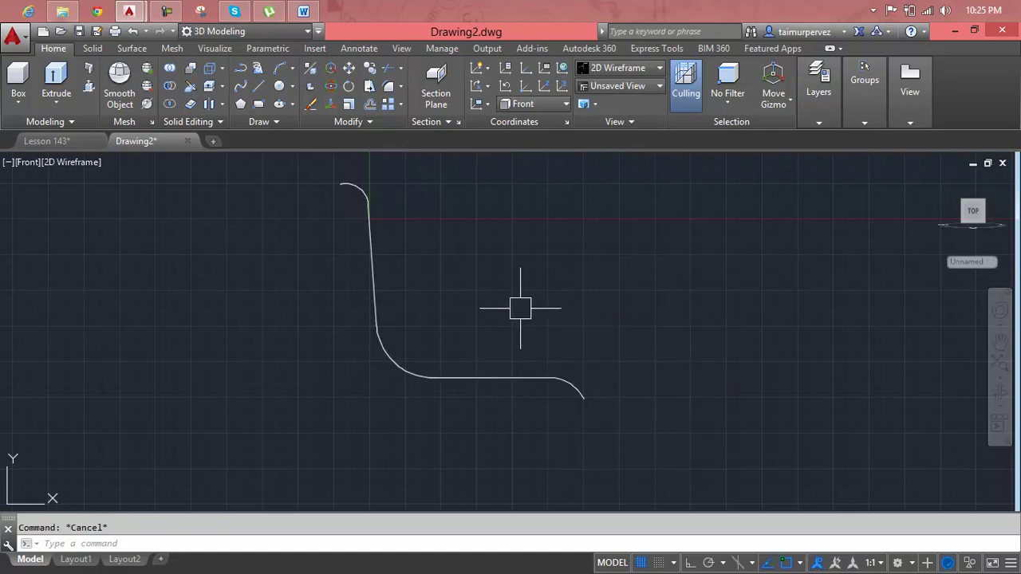
# - Offset the joined profile 12 units to its inner side
pyautogui.write('o')
pyautogui.press('Return')
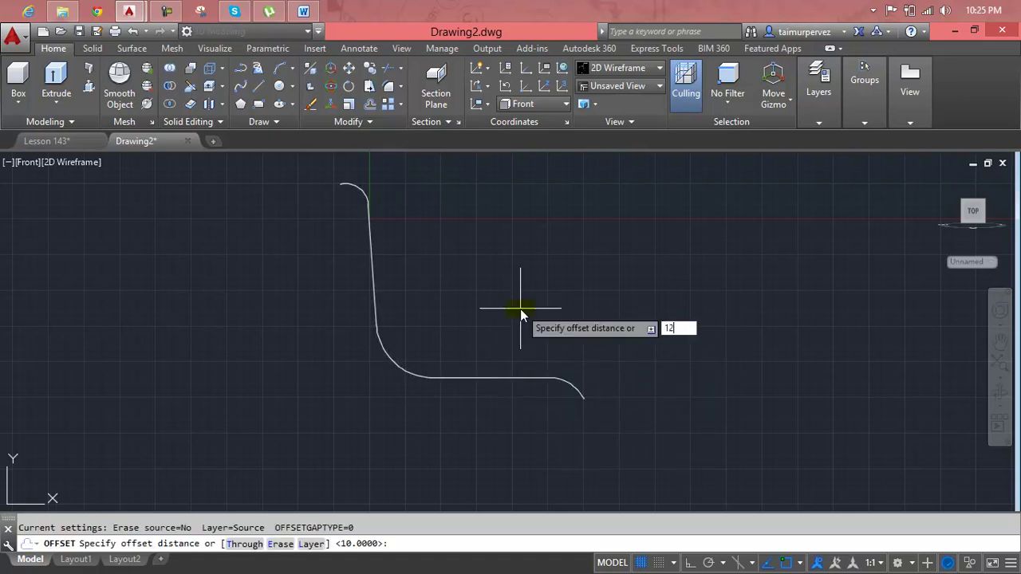
pyautogui.press('Return')
pyautogui.click(478, 375)
pyautogui.click(524, 341)
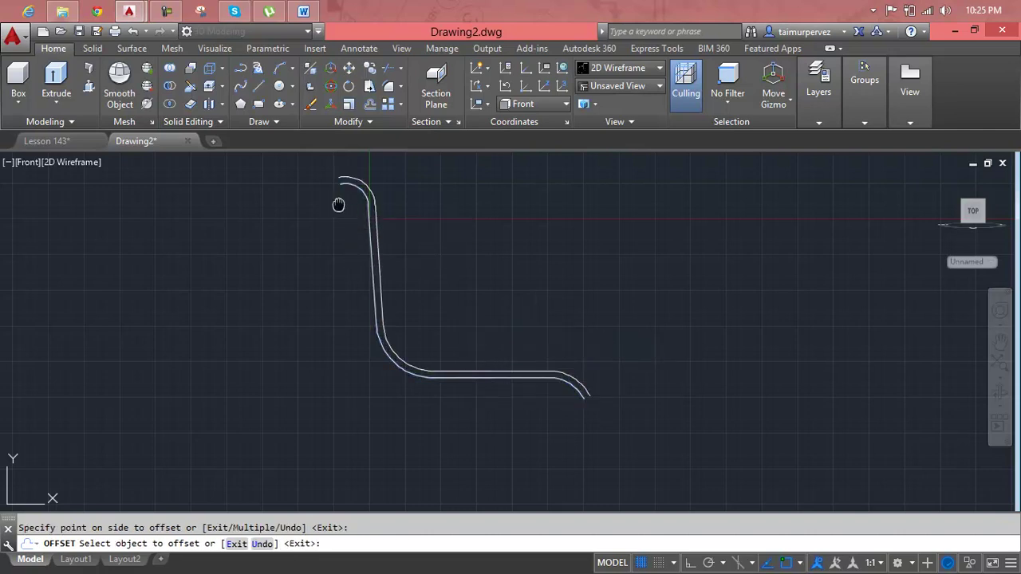
pyautogui.scroll(4, 384, 264)
pyautogui.scroll(2, 385, 264)
pyautogui.press('Escape')
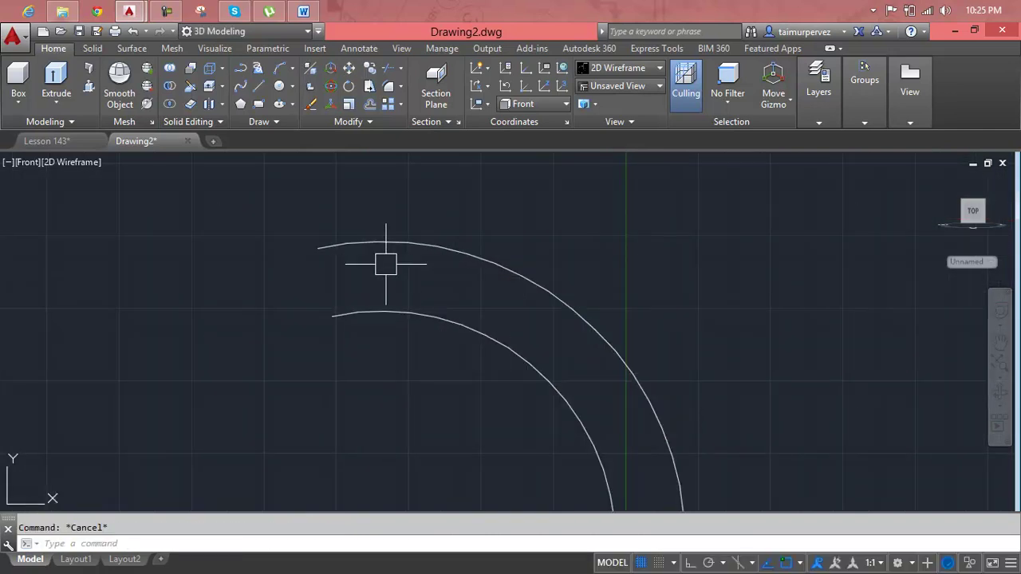
# - Draw a two-point circle across the curve ends of the inner seat profile
pyautogui.write('c')
pyautogui.press('Return')
pyautogui.write('2p')
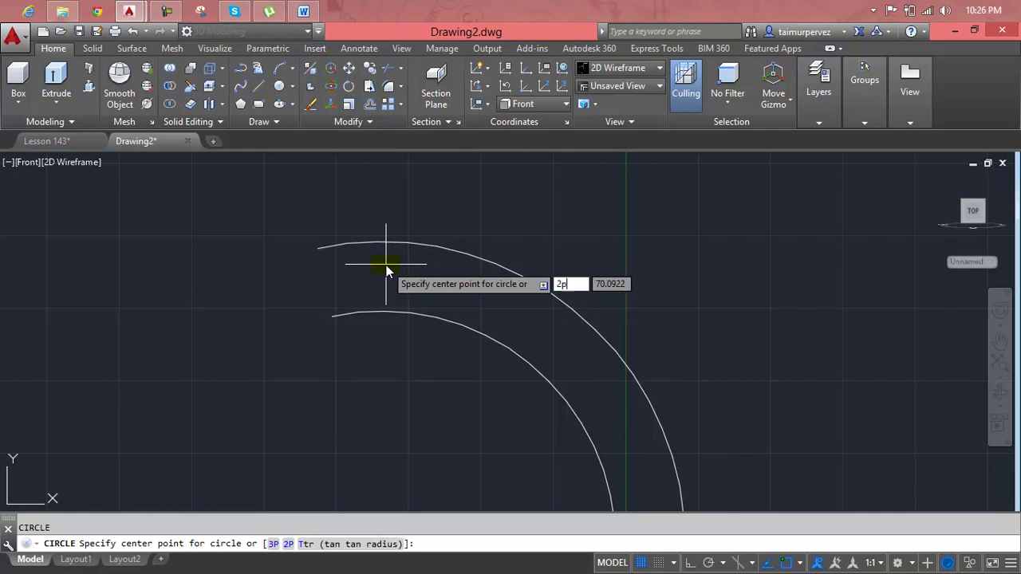
pyautogui.press('Return')
pyautogui.click(332, 316)
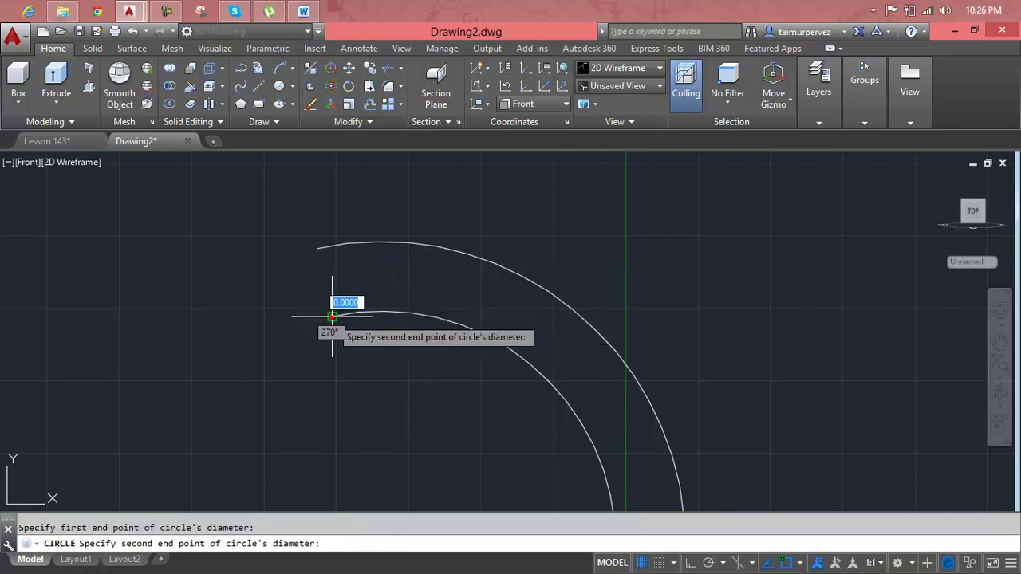
pyautogui.click(317, 248)
pyautogui.press('Escape')
# - Start a trim using all objects as cutting edges, frame the L-shaped profile, then cancel
pyautogui.press('Return')
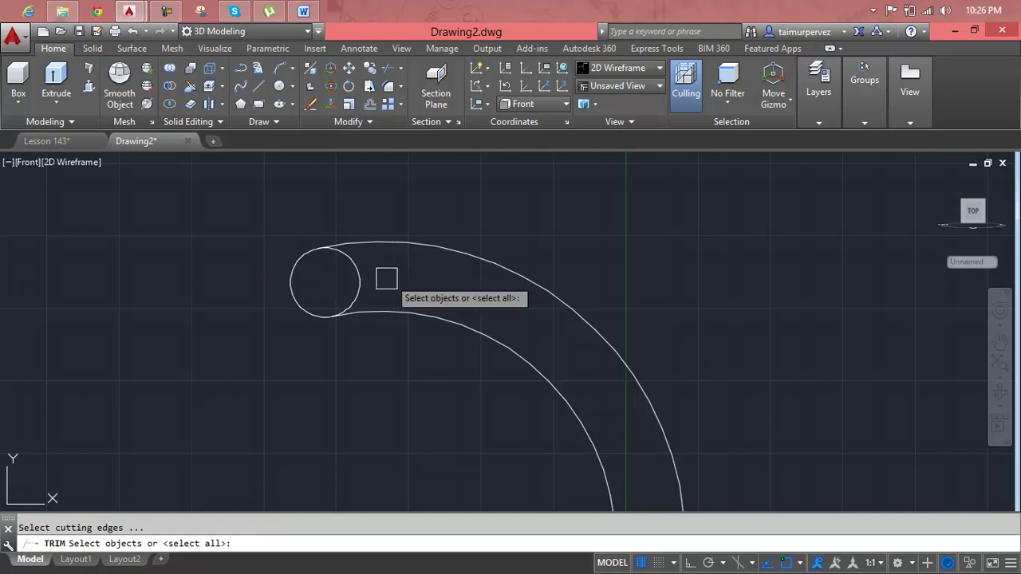
pyautogui.press('Return')
pyautogui.scroll(-5, 401, 292)
pyautogui.moveTo(508, 391); pyautogui.dragTo(402, 289, button='middle')
pyautogui.scroll(-3, 401, 290)
pyautogui.moveTo(399, 375)
pyautogui.mouseDown(button='middle')
pyautogui.moveTo(425, 494)
pyautogui.moveTo(425, 439)
pyautogui.mouseUp(button='middle')
pyautogui.scroll(2, 495, 414)
pyautogui.scroll(2, 526, 375)
pyautogui.scroll(2, 533, 347)
pyautogui.press('Escape')
pyautogui.press('Escape')
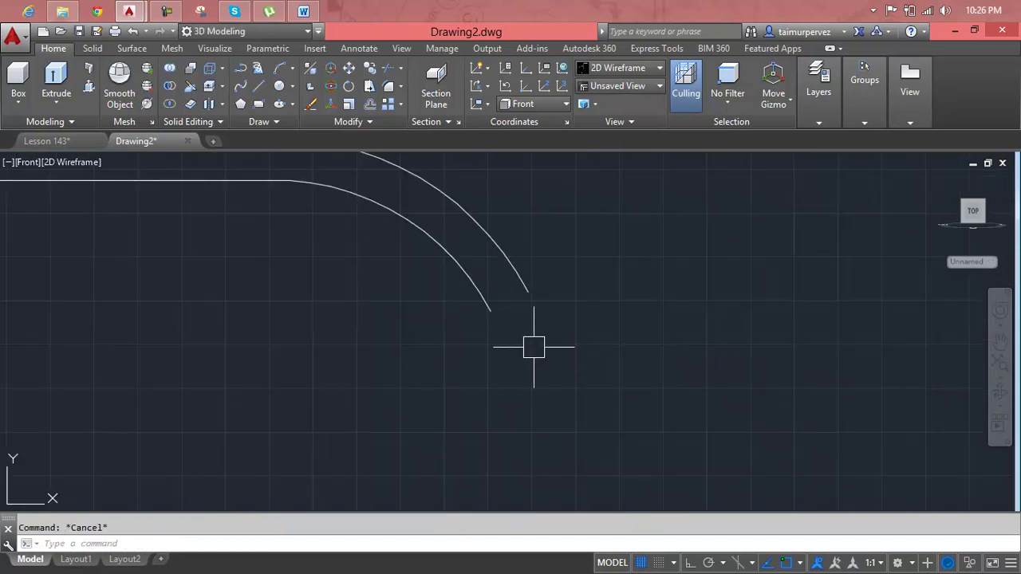
pyautogui.write('c')
# - Make two abandoned circle attempts: one with a 29 entry, one centred at the arc end
pyautogui.press('Return')
pyautogui.write('9')
pyautogui.press('Return')
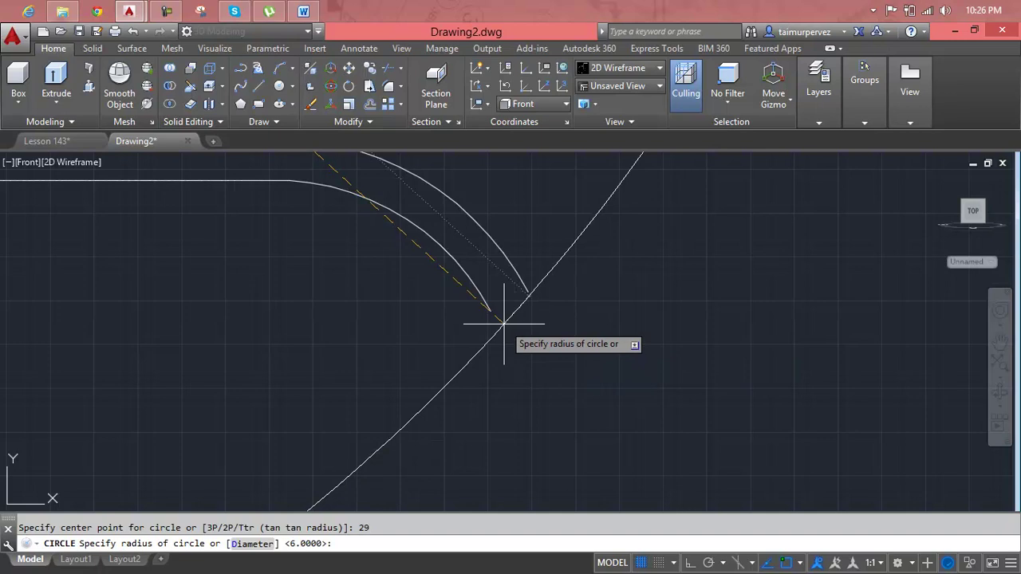
pyautogui.press('Escape')
pyautogui.press('Return')
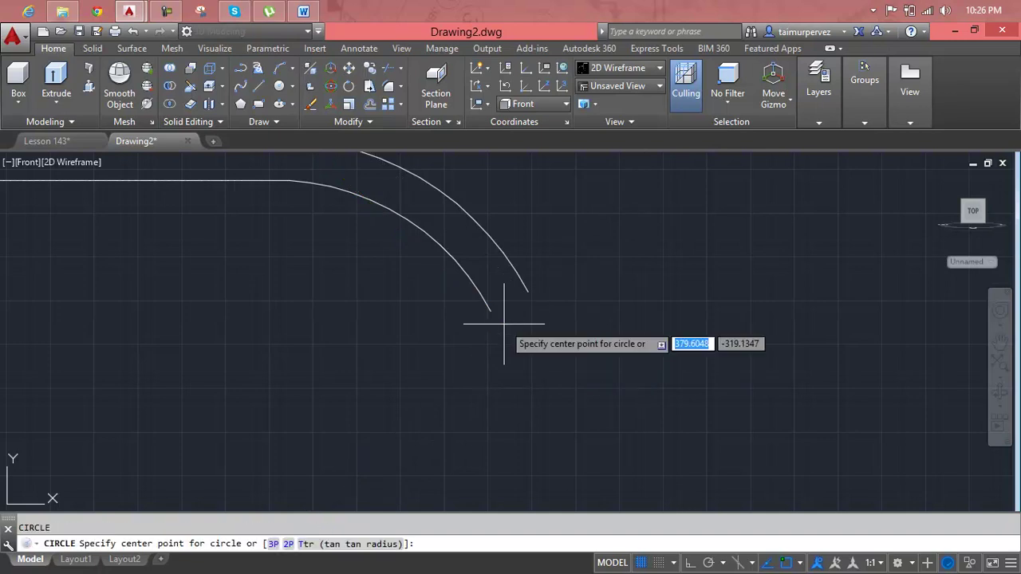
pyautogui.click(490, 311)
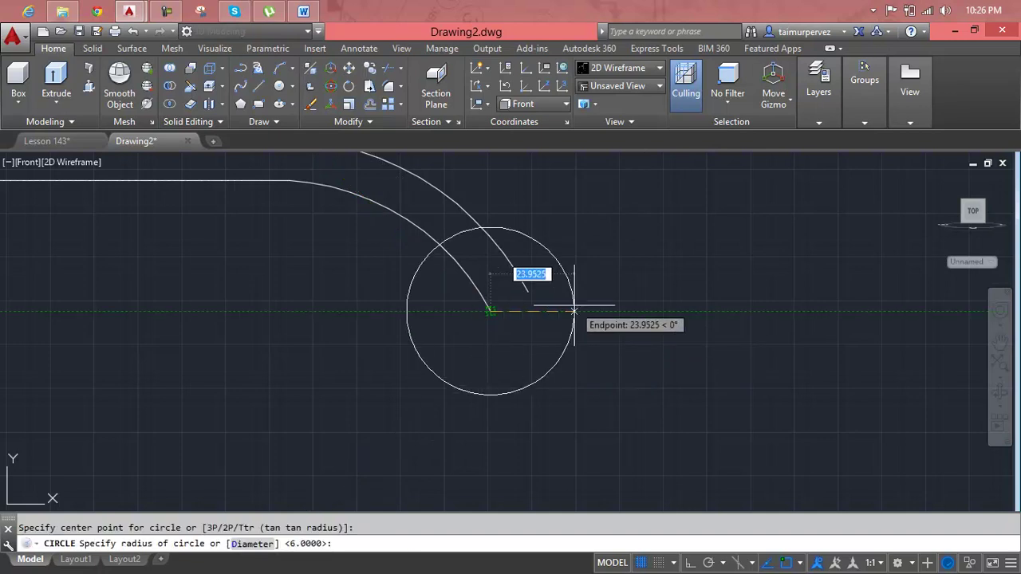
pyautogui.write('2p')
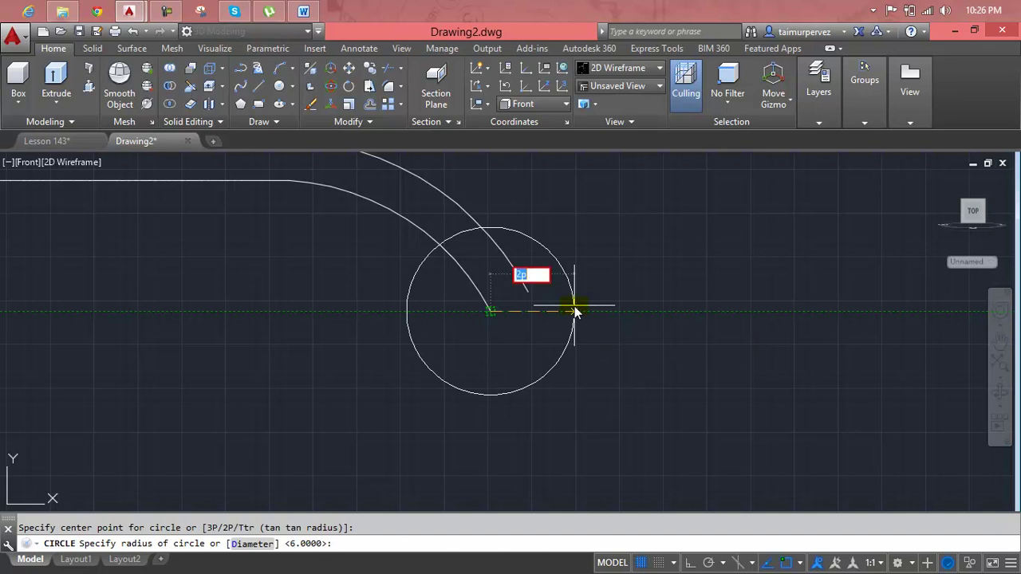
pyautogui.press('Escape')
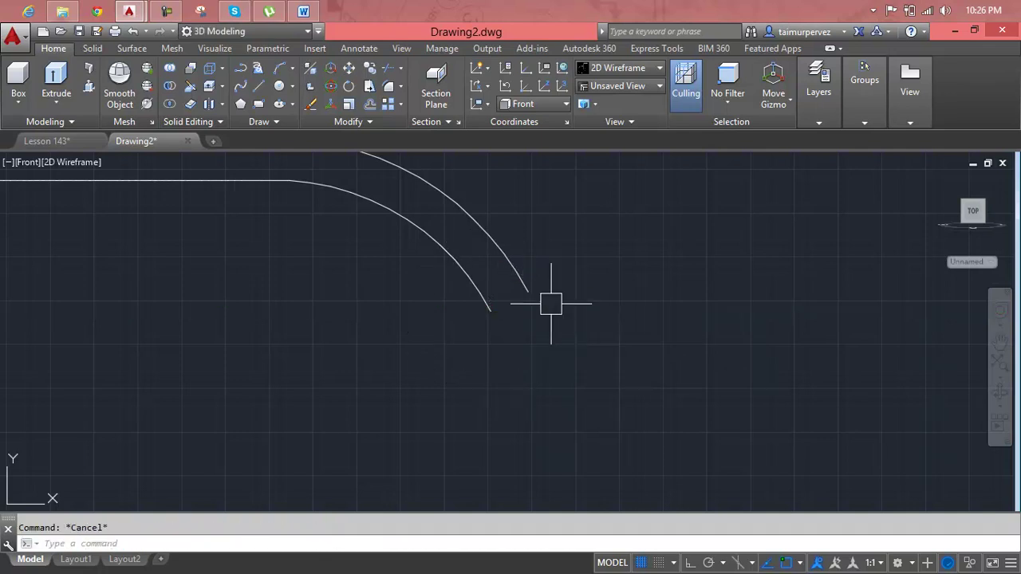
pyautogui.write('c')
# - Draw a small two-point circle from the arc end across the seat curve ends
pyautogui.press('Return')
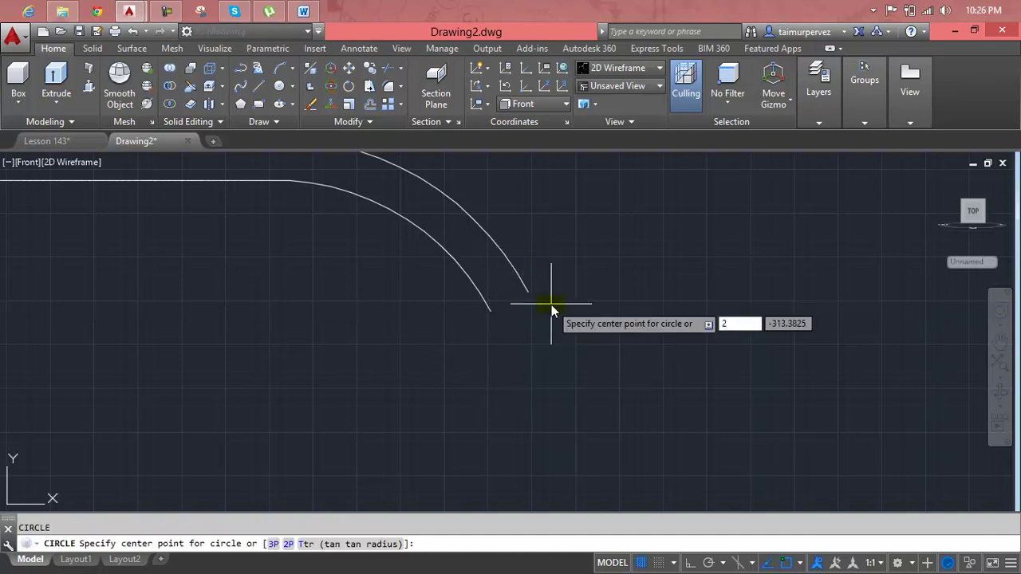
pyautogui.write('p')
pyautogui.press('Return')
pyautogui.click(490, 311)
pyautogui.click(527, 294)
pyautogui.press('Escape')
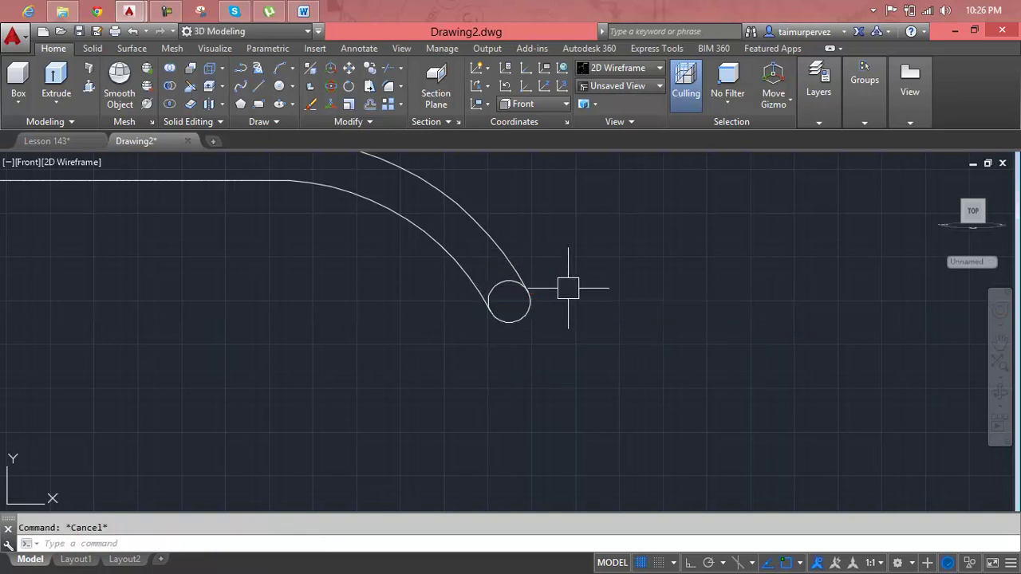
pyautogui.write('tr')
# - Trim the overlapping curve and circle pieces to leave a rounded cap
pyautogui.press('Return')
pyautogui.press('Return')
pyautogui.scroll(-3, 515, 292)
pyautogui.moveTo(515, 291)
pyautogui.mouseDown(button='middle')
pyautogui.moveTo(676, 342)
pyautogui.moveTo(790, 346)
pyautogui.mouseUp(button='middle')
pyautogui.scroll(-2, 791, 347)
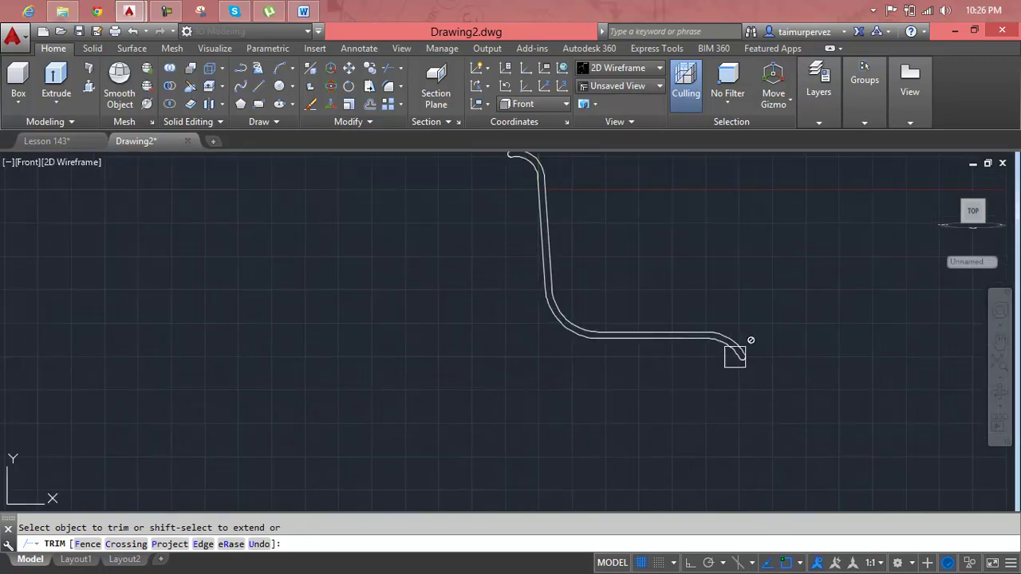
pyautogui.scroll(1, 528, 308)
pyautogui.scroll(3, 527, 312)
pyautogui.press('Escape')
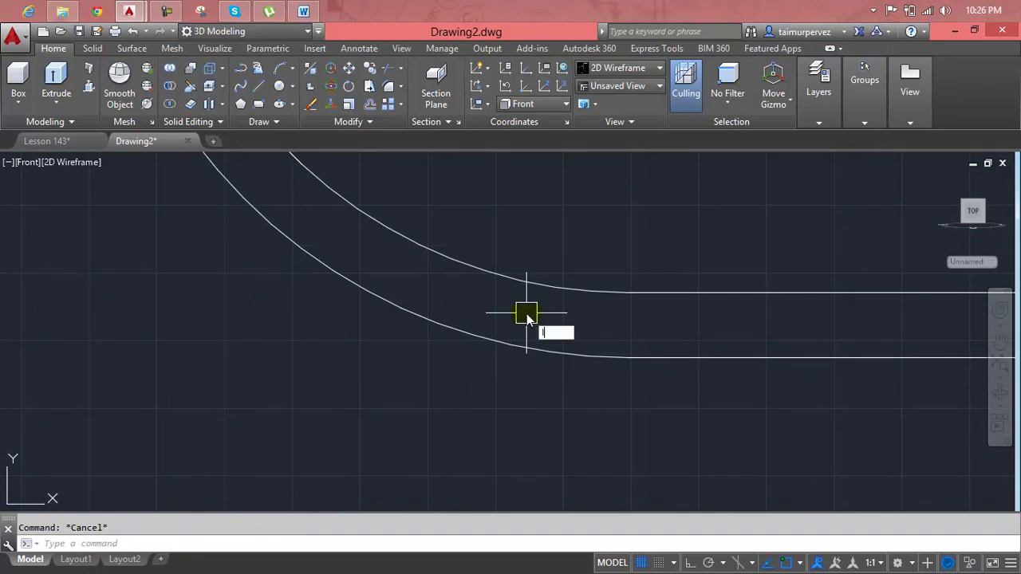
# - Draw a line along the seat's straight upper edge to where it ends
pyautogui.write('line')
pyautogui.press('Return')
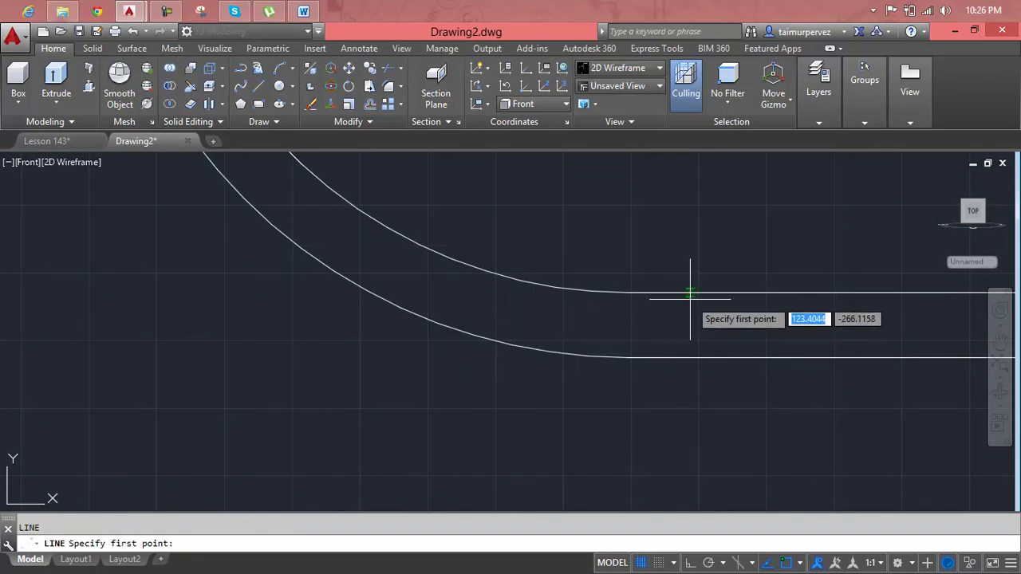
pyautogui.click(690, 295)
pyautogui.scroll(-3, 693, 355)
pyautogui.moveTo(694, 370)
pyautogui.mouseDown(button='middle')
pyautogui.moveTo(585, 327)
pyautogui.moveTo(399, 342)
pyautogui.mouseUp(button='middle')
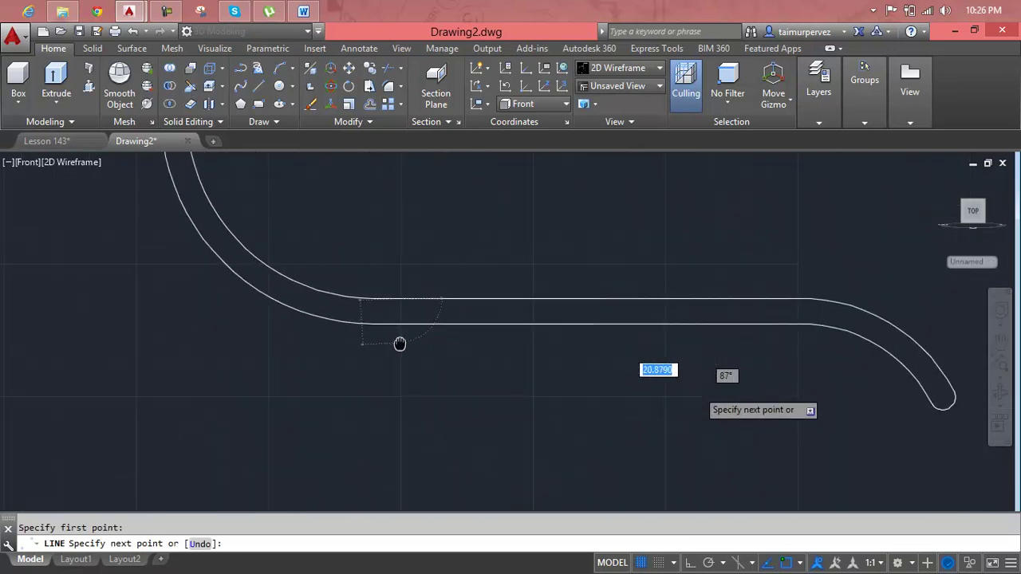
pyautogui.click(803, 299)
pyautogui.press('Escape')
pyautogui.press('Escape')
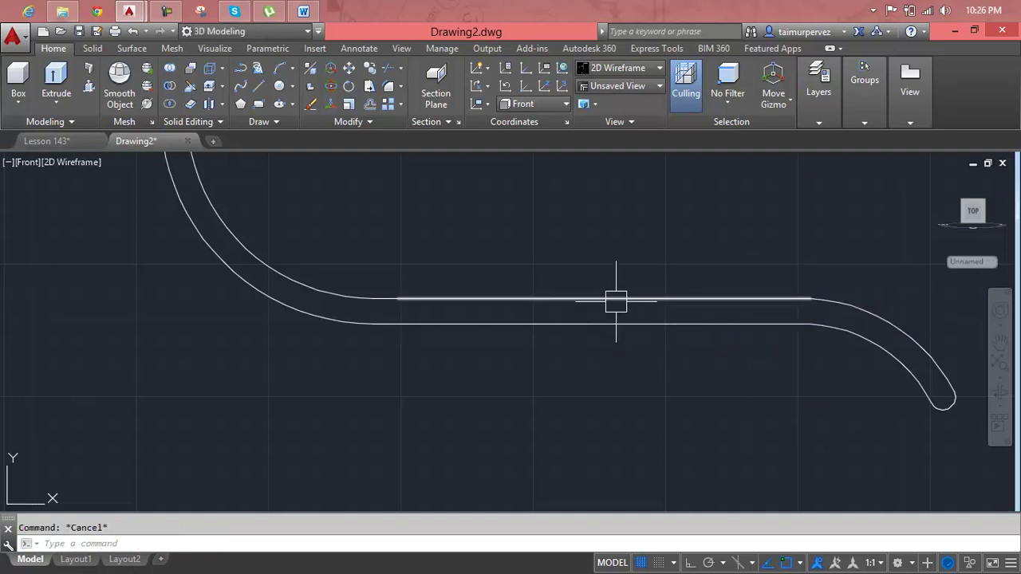
# - Draw a 300-unit vertical line straight down from the seat edge with Ortho on
pyautogui.press('Return')
pyautogui.click(604, 299)
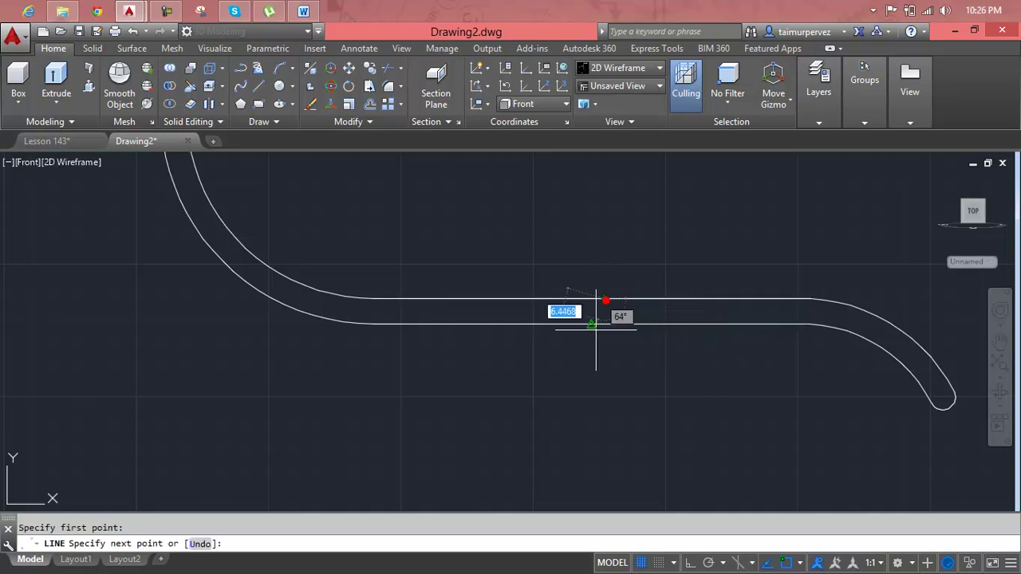
pyautogui.scroll(-3, 588, 367)
pyautogui.moveTo(597, 380); pyautogui.dragTo(598, 334, button='middle')
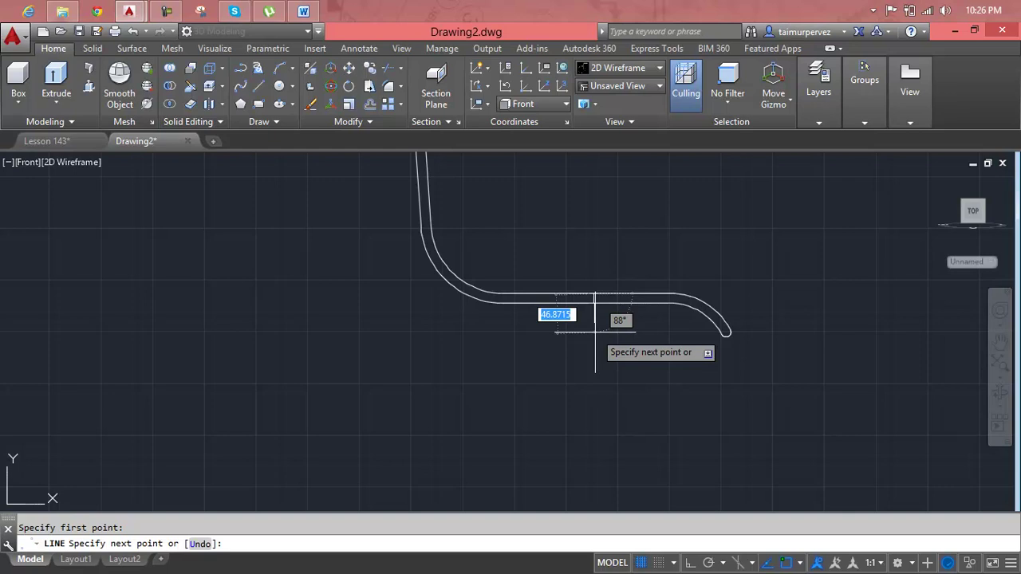
pyautogui.press('F8')
pyautogui.write('3')
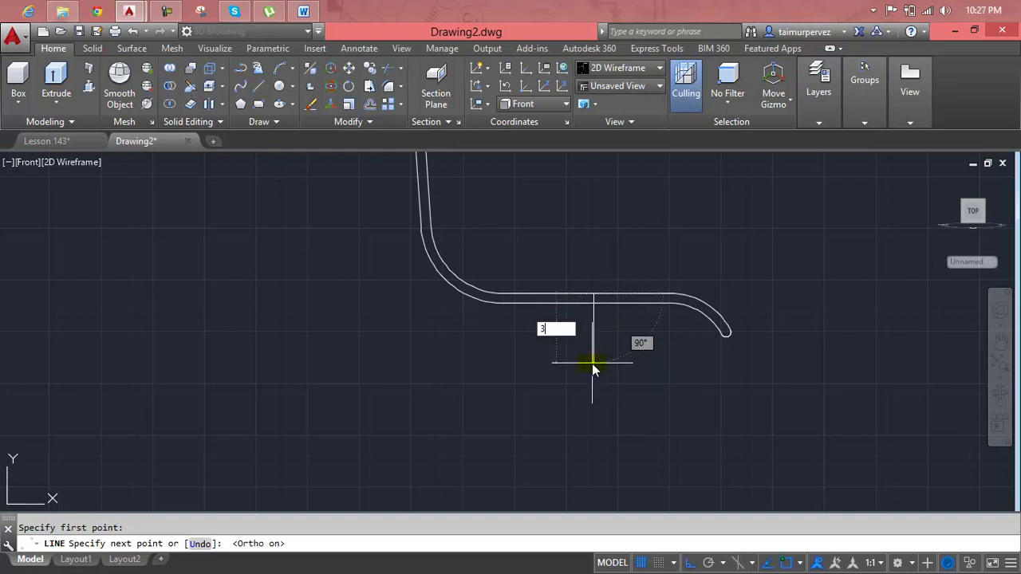
pyautogui.press('Return')
pyautogui.press('Escape')
# - Undo to restore the accidentally erased vertical line and pan it into view
pyautogui.scroll(-3, 592, 372)
pyautogui.moveTo(592, 372); pyautogui.dragTo(577, 347, button='middle')
pyautogui.click(577, 347)
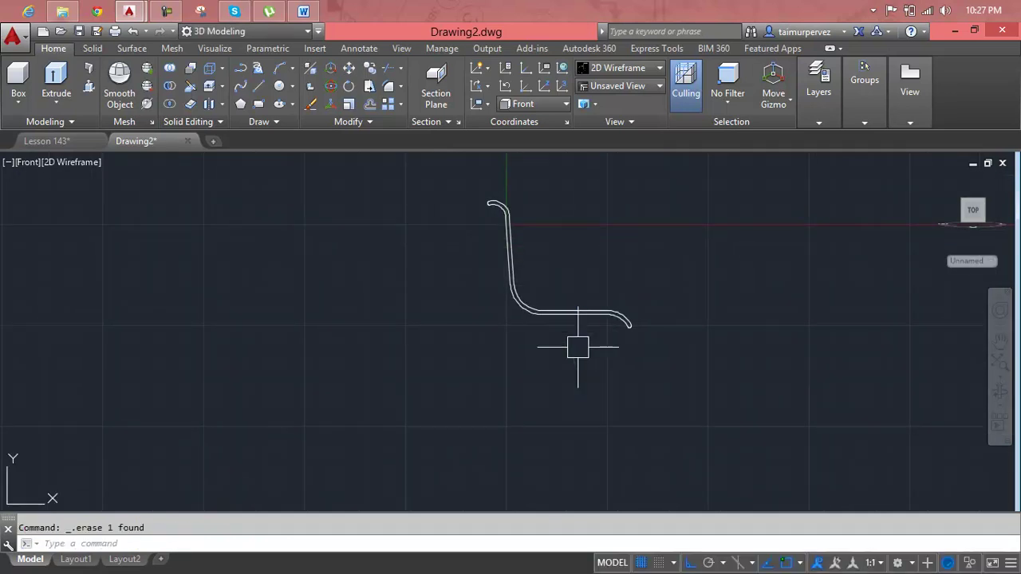
pyautogui.scroll(1, 577, 347)
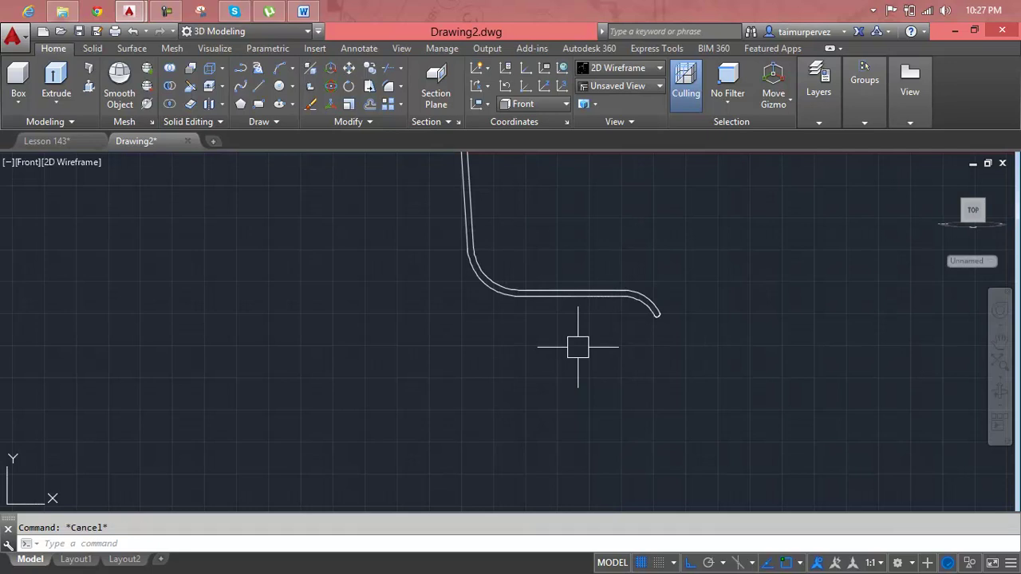
pyautogui.hotkey('ctrl', 'z')
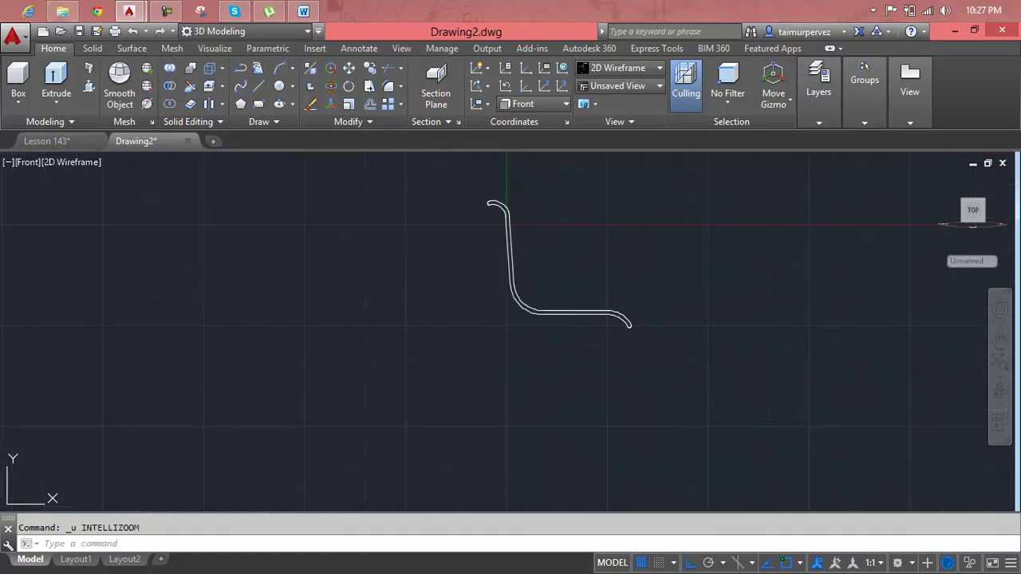
pyautogui.scroll(3, 589, 347)
pyautogui.moveTo(586, 346); pyautogui.dragTo(522, 344, button='middle')
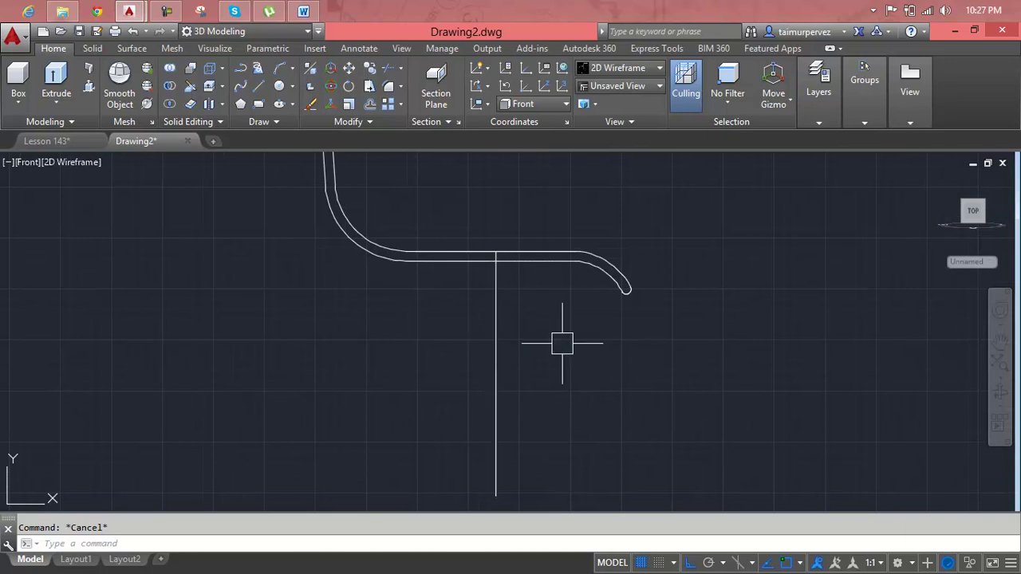
pyautogui.write('o')
pyautogui.press('Return')
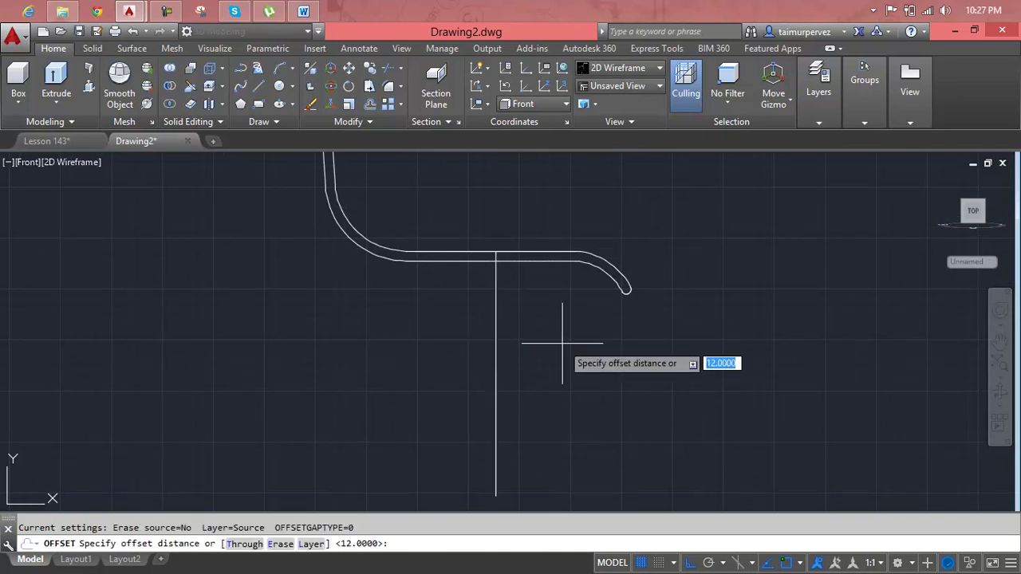
# - Offset the vertical line 50 units twice to the left and twice to the right
pyautogui.write('0')
pyautogui.press('Return')
pyautogui.click(503, 353)
pyautogui.click(556, 355)
pyautogui.click(504, 354)
pyautogui.click(423, 345)
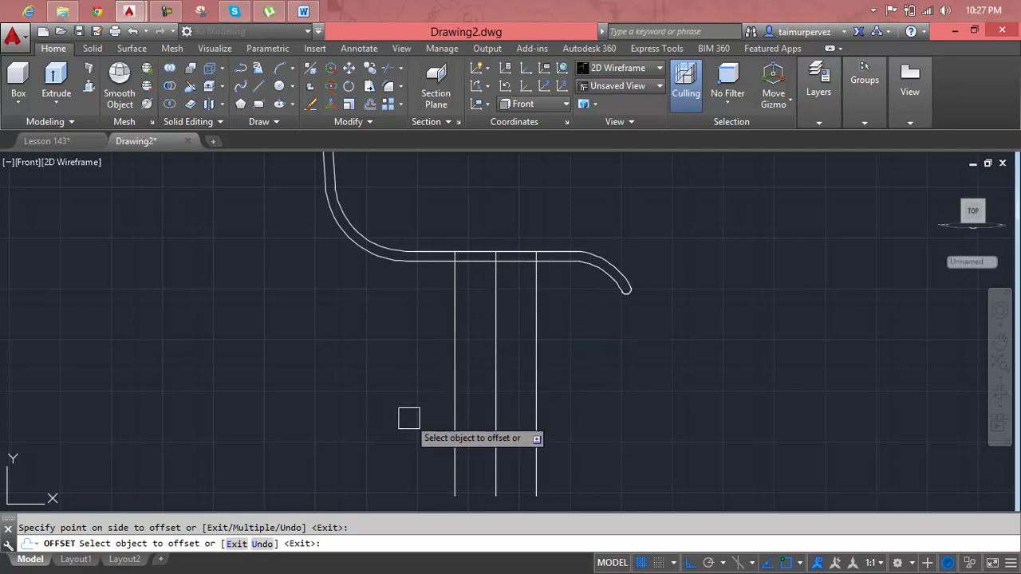
pyautogui.click(454, 390)
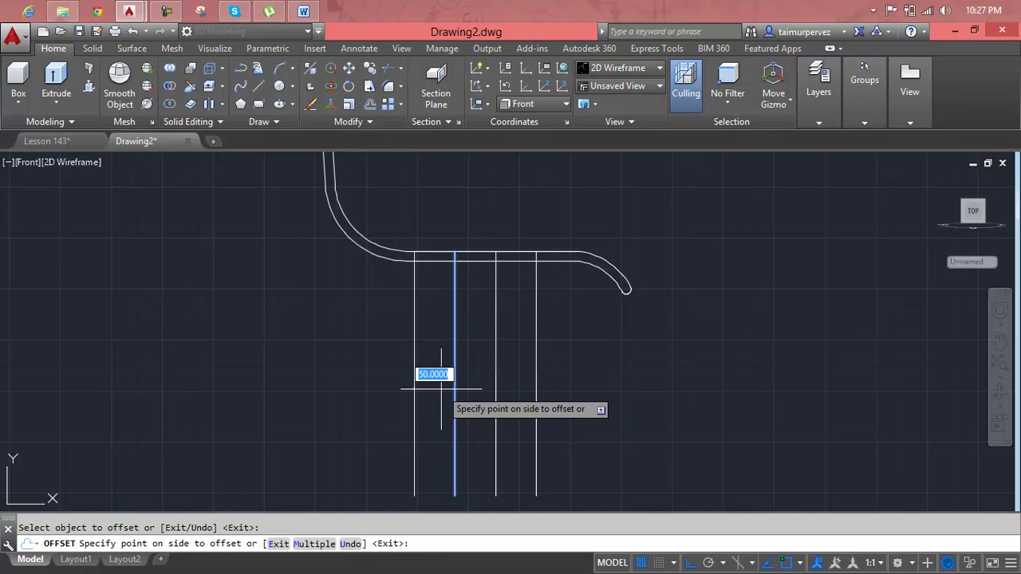
pyautogui.click(441, 390)
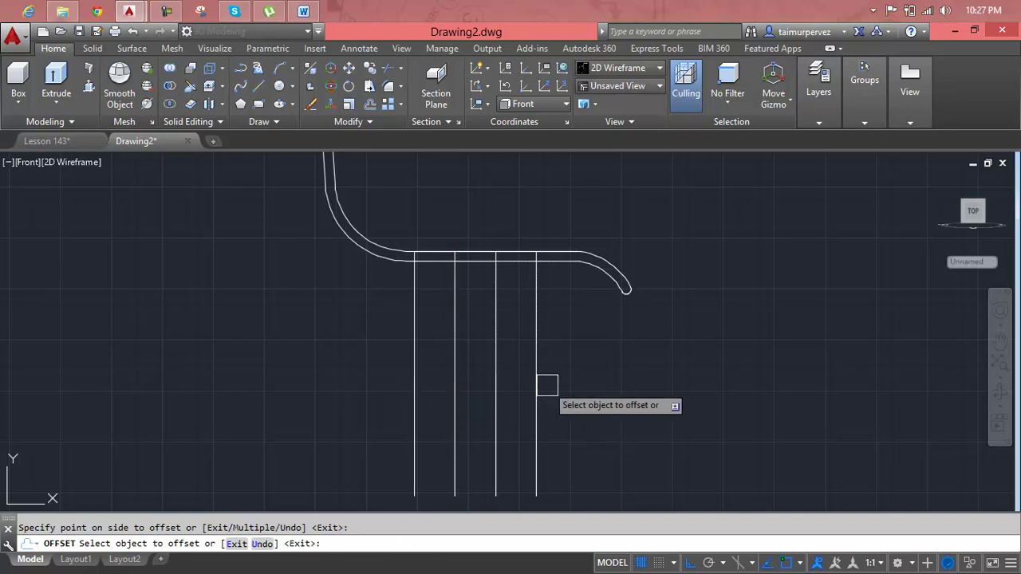
pyautogui.click(544, 385)
pyautogui.click(563, 383)
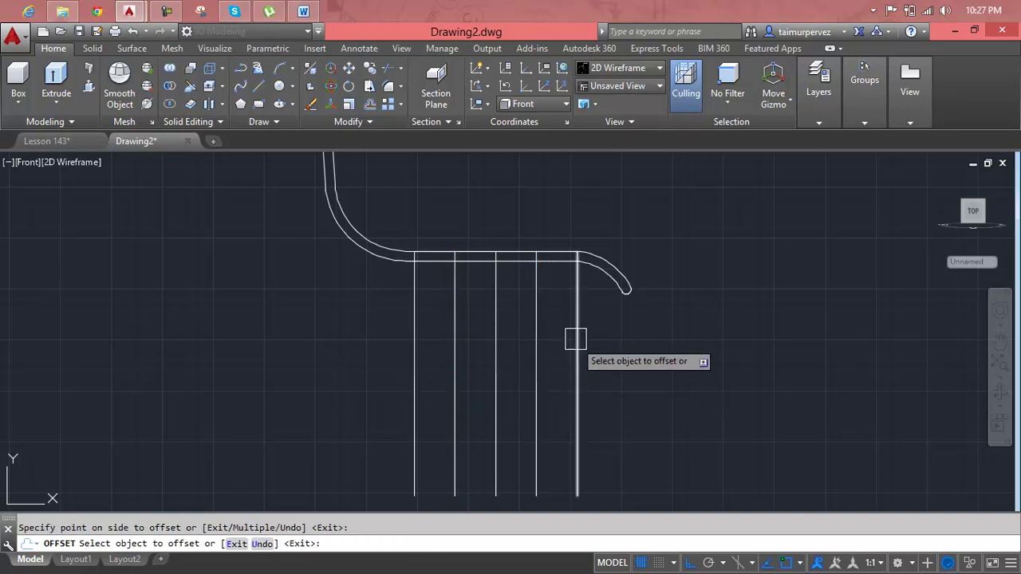
pyautogui.press('Escape')
# - Delete the duplicate line lying along the seat edge
pyautogui.scroll(4, 574, 259)
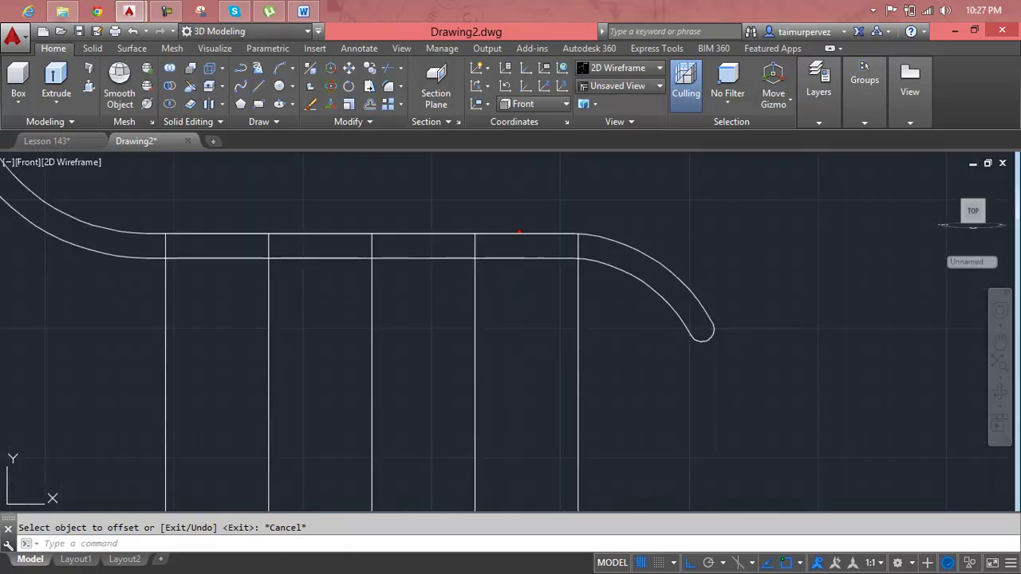
pyautogui.click(522, 234)
pyautogui.press('Delete')
pyautogui.scroll(-3, 593, 330)
pyautogui.scroll(2, 644, 326)
pyautogui.scroll(2, 642, 325)
pyautogui.scroll(-2, 647, 319)
pyautogui.scroll(2, 670, 287)
pyautogui.scroll(-2, 672, 310)
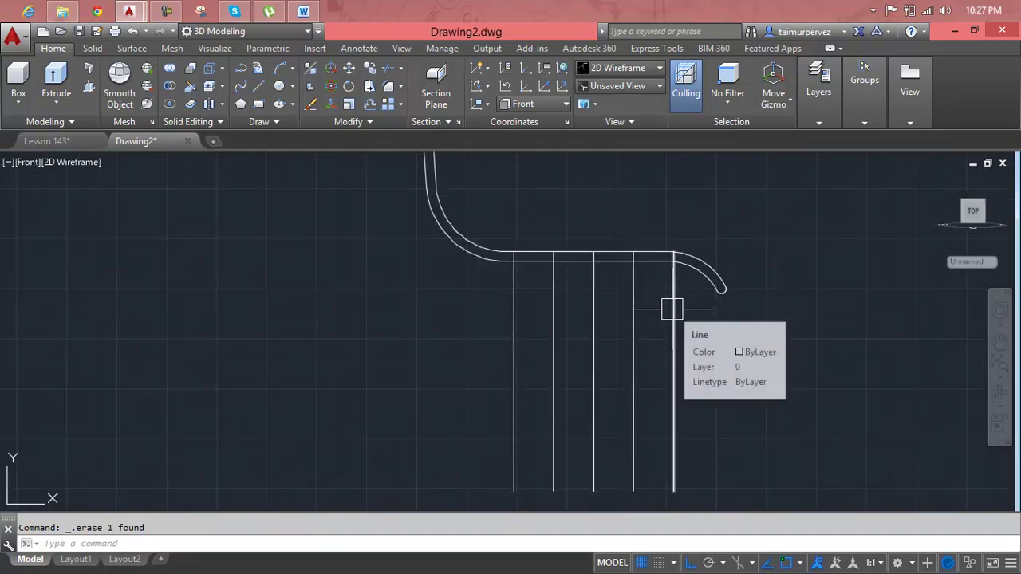
pyautogui.scroll(2, 551, 263)
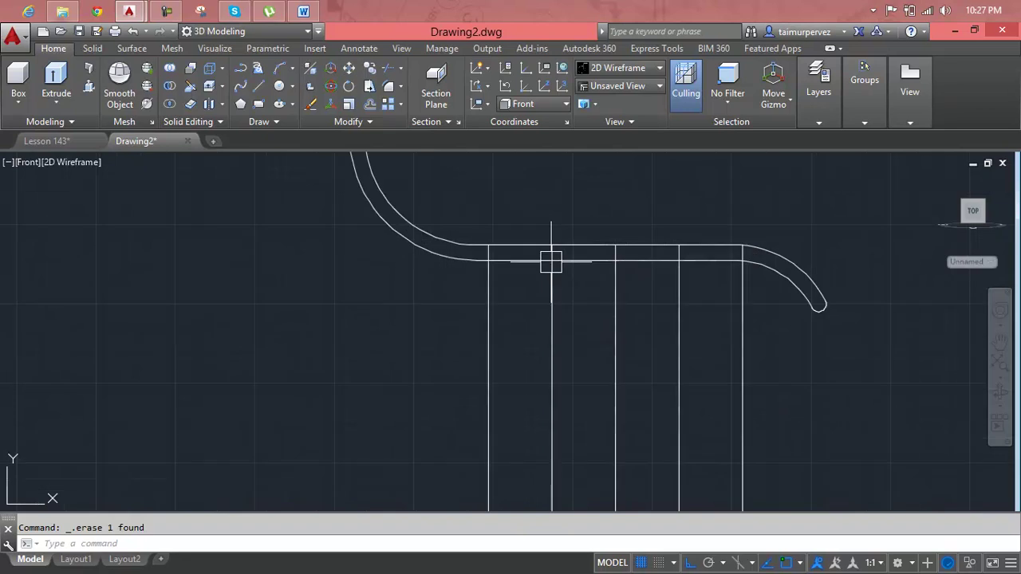
pyautogui.scroll(-4, 494, 376)
pyautogui.press('Escape')
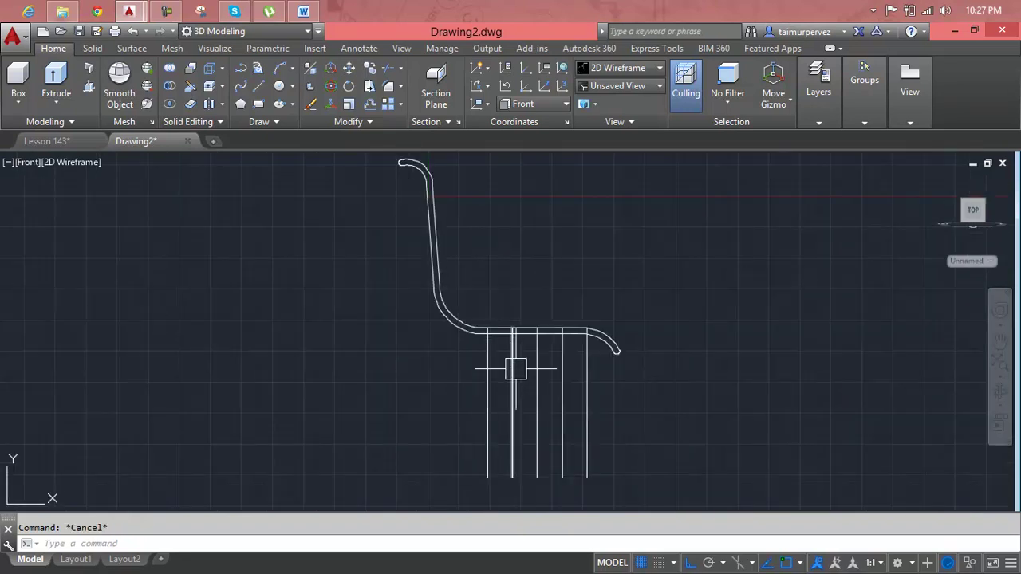
# - Draw a slanted leg line from the seat's upper edge to the leftmost guide's bottom
pyautogui.write('l')
pyautogui.press('Return')
pyautogui.scroll(5, 513, 355)
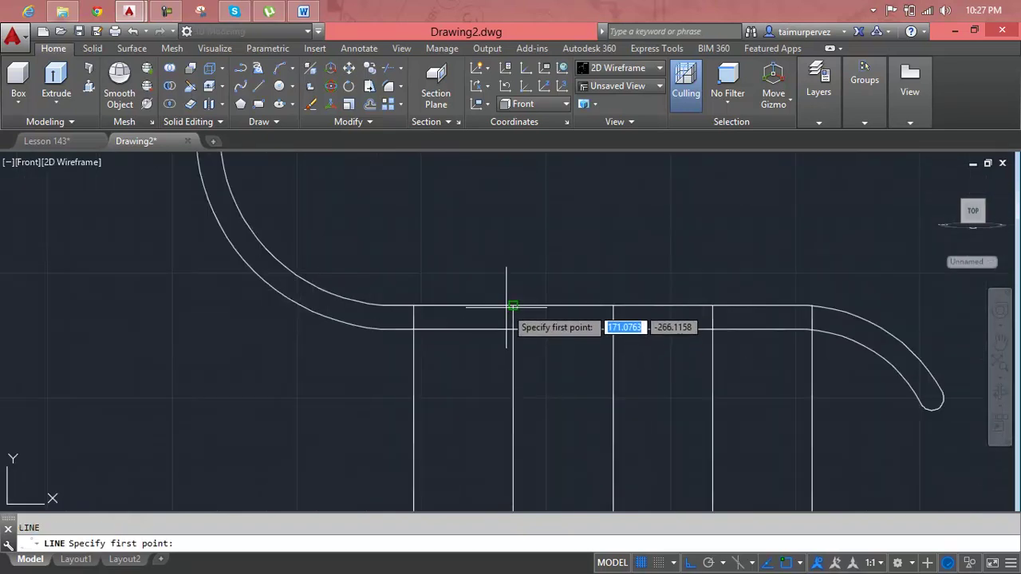
pyautogui.click(513, 306)
pyautogui.scroll(-4, 444, 448)
pyautogui.moveTo(449, 454); pyautogui.dragTo(531, 221, button='middle')
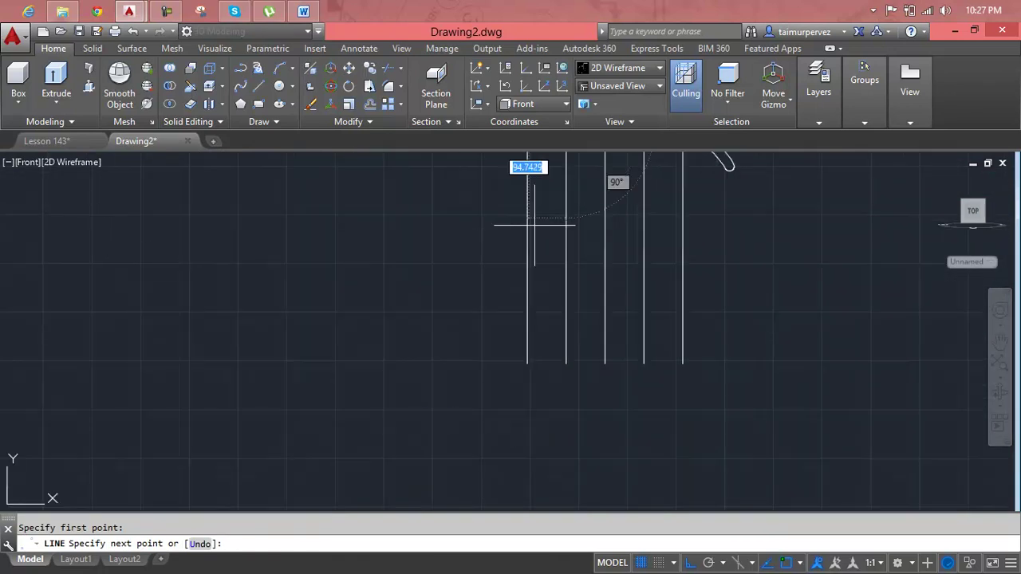
pyautogui.click(527, 363)
pyautogui.press('Return')
pyautogui.moveTo(601, 256); pyautogui.dragTo(507, 407, button='middle')
# - Draw the second slanted leg from the seat edge to the rightmost guide's bottom
pyautogui.press('Return')
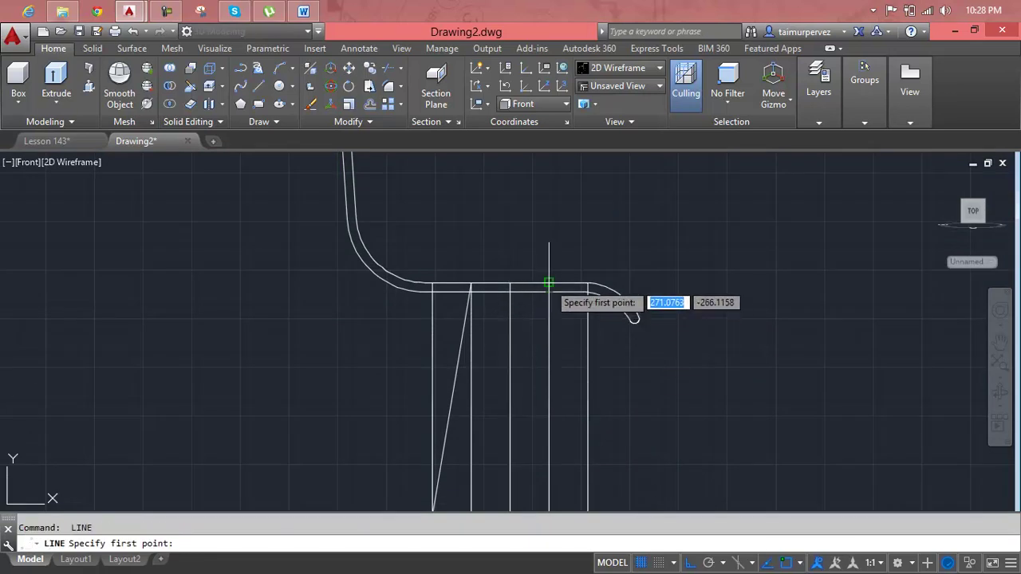
pyautogui.click(548, 284)
pyautogui.scroll(-4, 558, 462)
pyautogui.scroll(2, 574, 470)
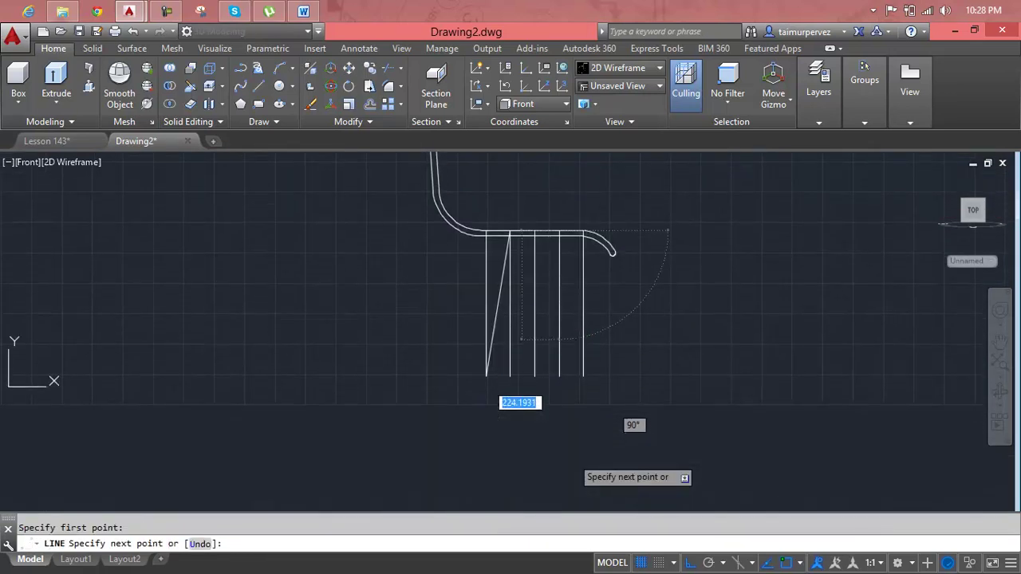
pyautogui.click(583, 375)
pyautogui.press('Return')
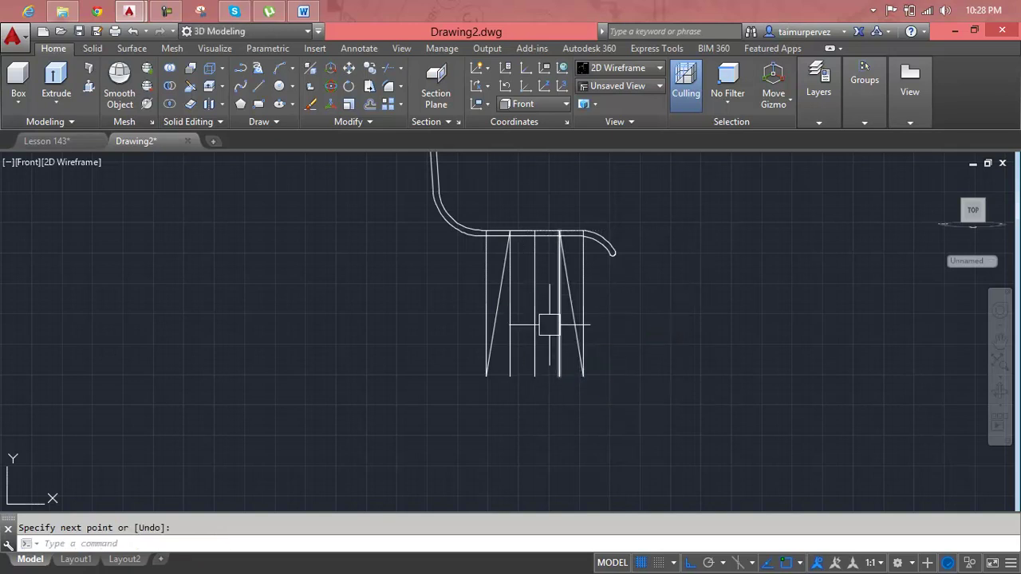
# - Delete the three inner vertical guide lines
pyautogui.click(556, 325)
pyautogui.press('Delete')
pyautogui.click(533, 324)
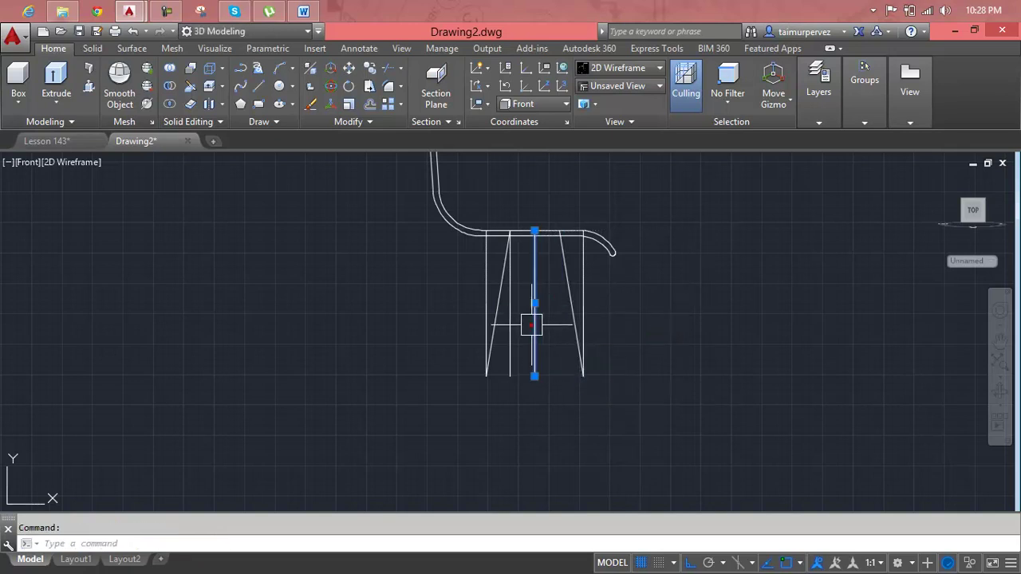
pyautogui.press('Delete')
pyautogui.click(510, 330)
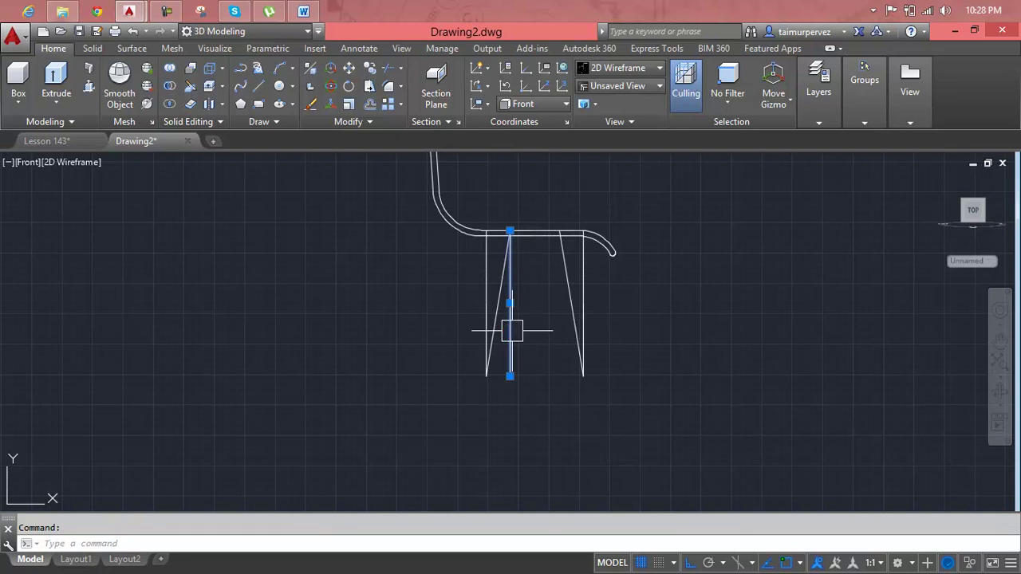
pyautogui.press('Delete')
# - Delete the right and left outer guide lines, then zoom toward the leg tops
pyautogui.click(585, 290)
pyautogui.press('Delete')
pyautogui.click(486, 285)
pyautogui.press('Delete')
pyautogui.scroll(4, 538, 243)
pyautogui.moveTo(531, 230); pyautogui.dragTo(501, 305, button='middle')
pyautogui.scroll(4, 478, 301)
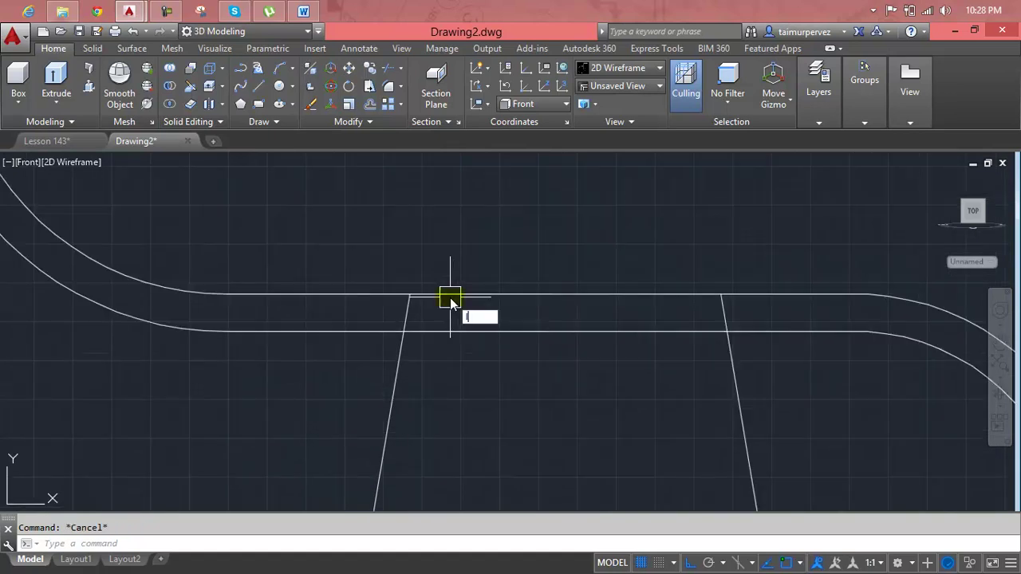
pyautogui.write('l')
pyautogui.press('Return')
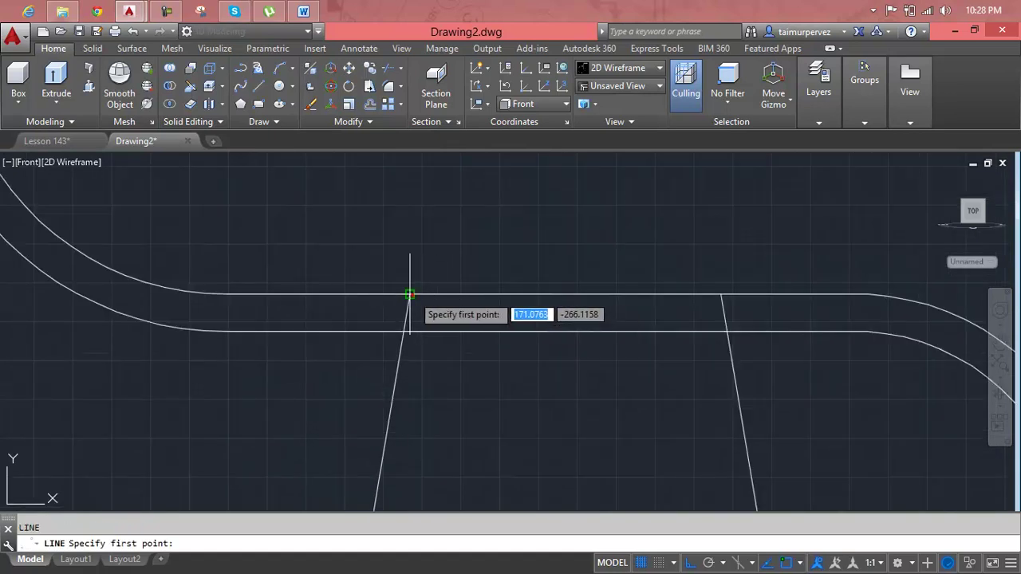
# - Draw a 100-unit horizontal line joining the tops of the two legs along the seat
pyautogui.click(409, 295)
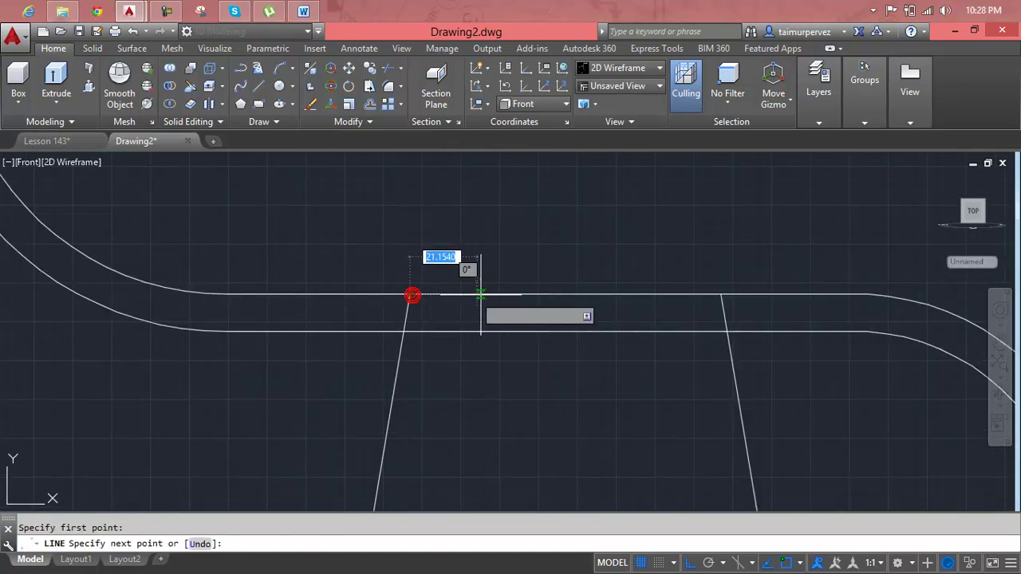
pyautogui.click(720, 294)
pyautogui.press('Return')
pyautogui.scroll(-2, 627, 314)
pyautogui.scroll(-1, 627, 348)
pyautogui.scroll(-4, 555, 291)
pyautogui.moveTo(554, 309); pyautogui.dragTo(561, 297, button='middle')
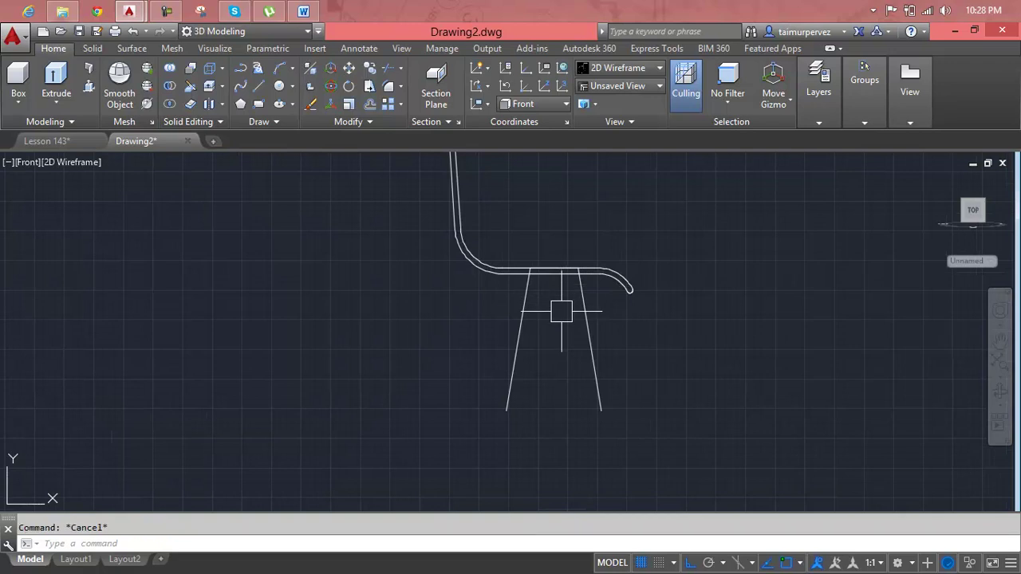
pyautogui.write('o')
pyautogui.press('Return')
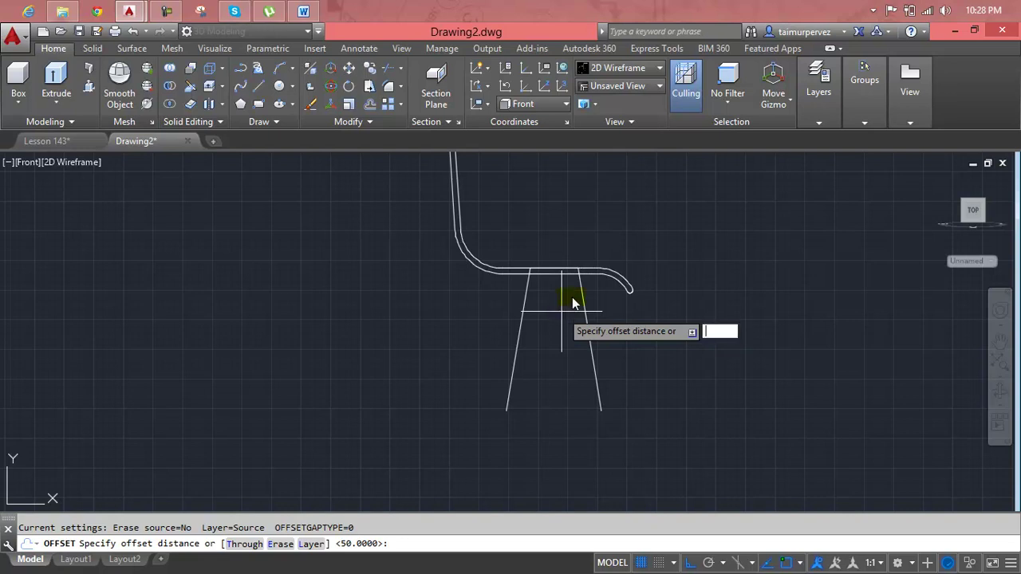
# - Cancel the offset, zoom into the seat, and start a fillet with a 20 radius
pyautogui.press('Escape')
pyautogui.scroll(2, 558, 275)
pyautogui.scroll(6, 550, 271)
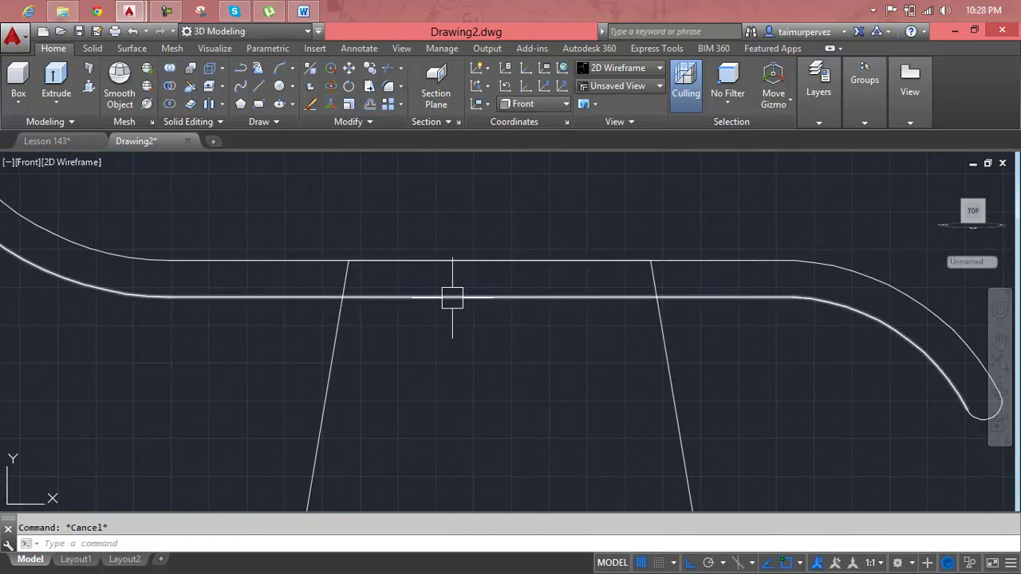
pyautogui.scroll(4, 365, 272)
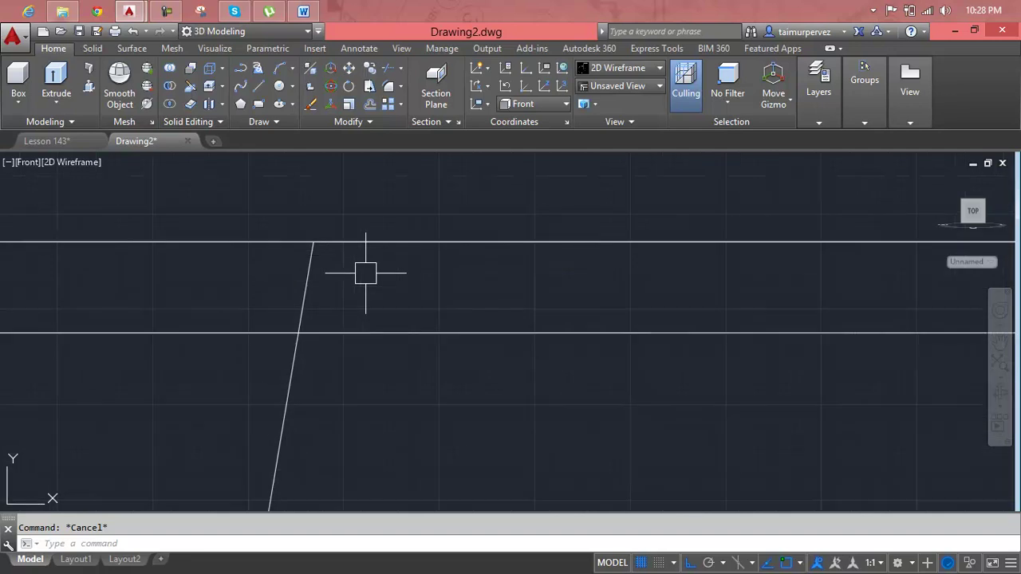
pyautogui.write('f')
pyautogui.press('Return')
pyautogui.write('r')
pyautogui.press('Return')
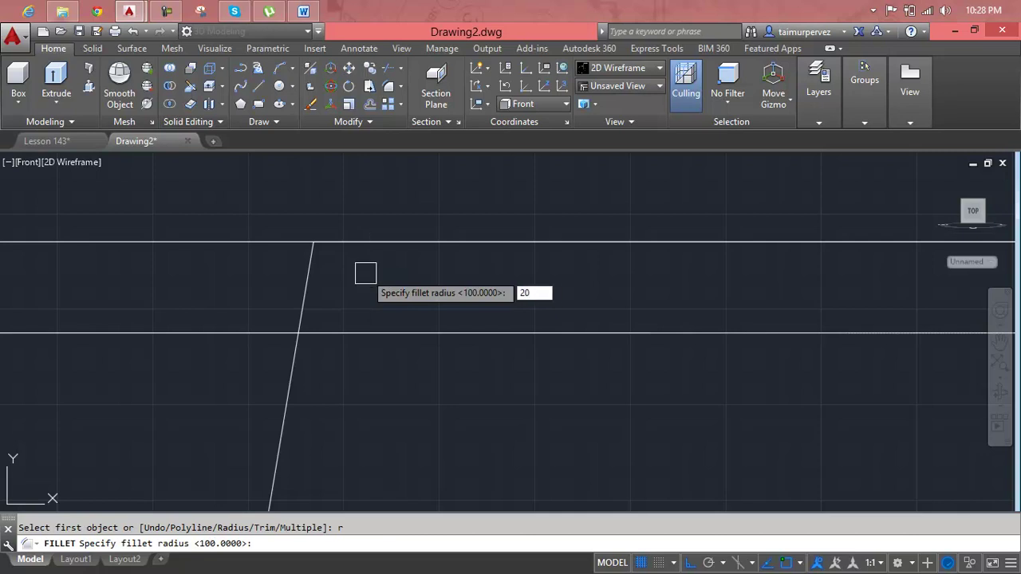
# - Round the left and right leg tops into the seat line with radius-20 fillets
pyautogui.press('Return')
pyautogui.click(311, 277)
pyautogui.click(401, 247)
pyautogui.scroll(-3, 567, 265)
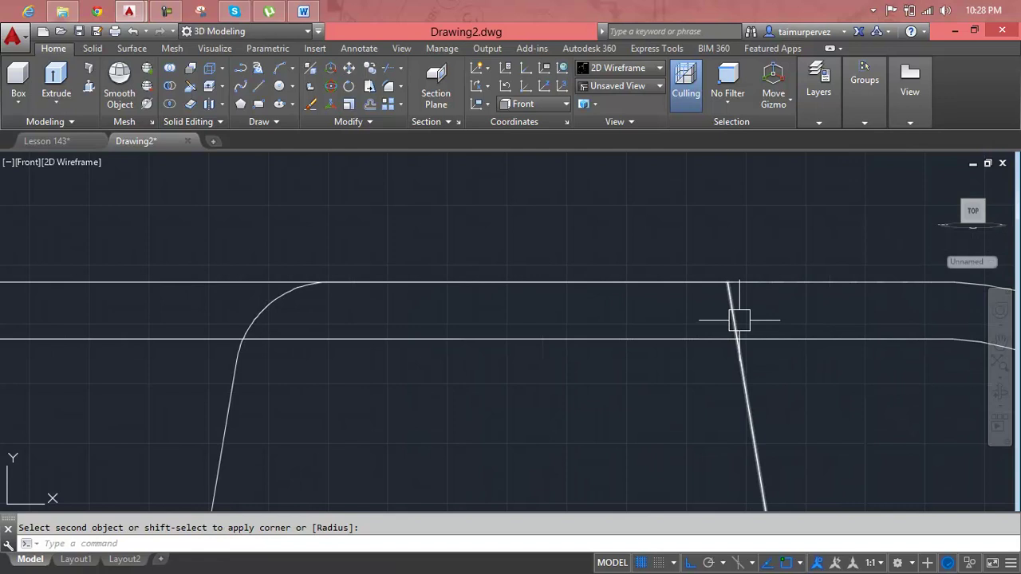
pyautogui.press('Return')
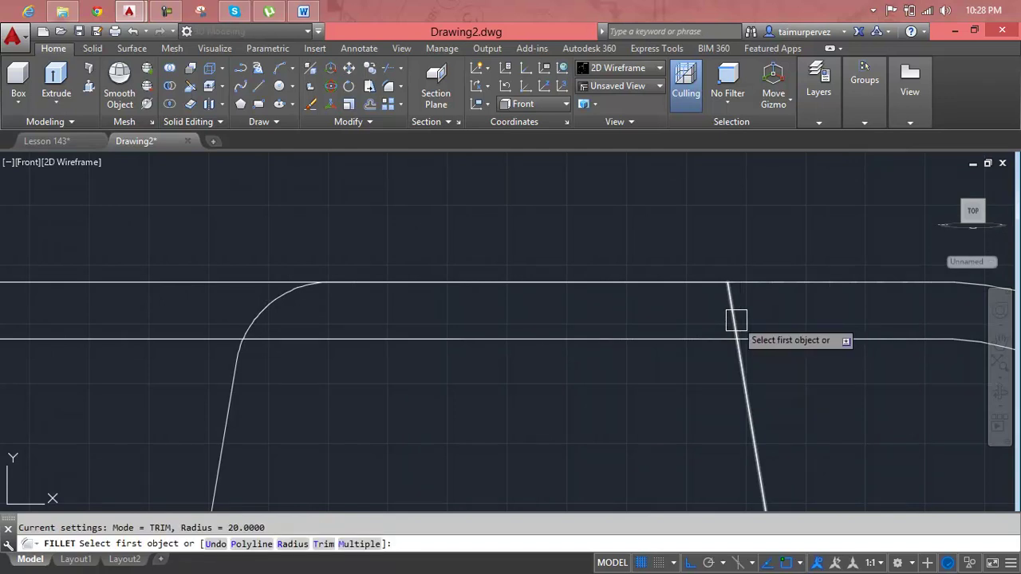
pyautogui.write('r')
pyautogui.press('Return')
pyautogui.press('Return')
pyautogui.click(731, 319)
pyautogui.scroll(-6, 680, 349)
pyautogui.scroll(-4, 615, 326)
pyautogui.moveTo(591, 346); pyautogui.dragTo(579, 332, button='middle')
pyautogui.scroll(1, 579, 332)
pyautogui.press('Escape')
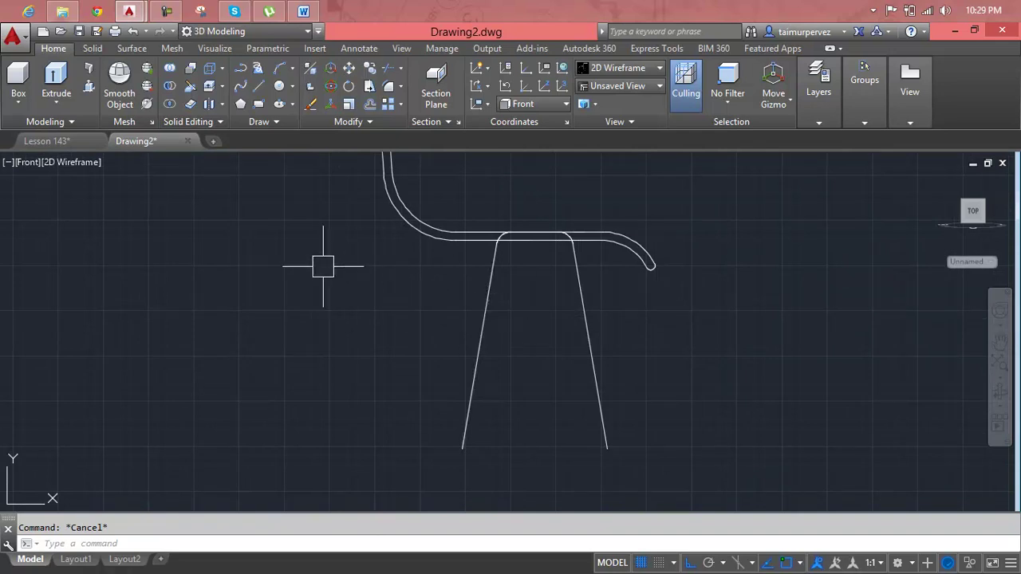
pyautogui.moveTo(972, 211)
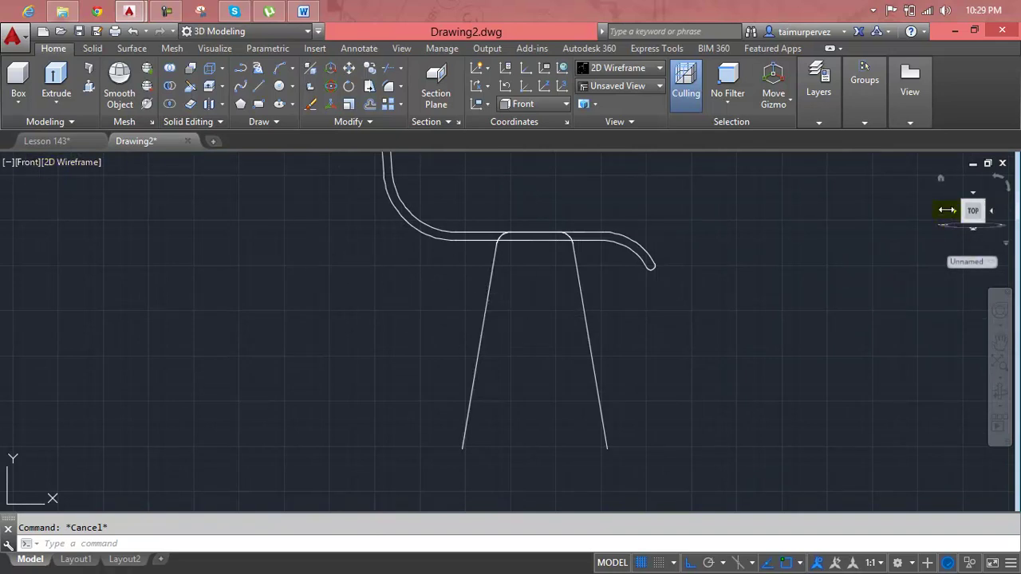
# - Switch to an isometric 3D view of the chair
pyautogui.click(941, 181)
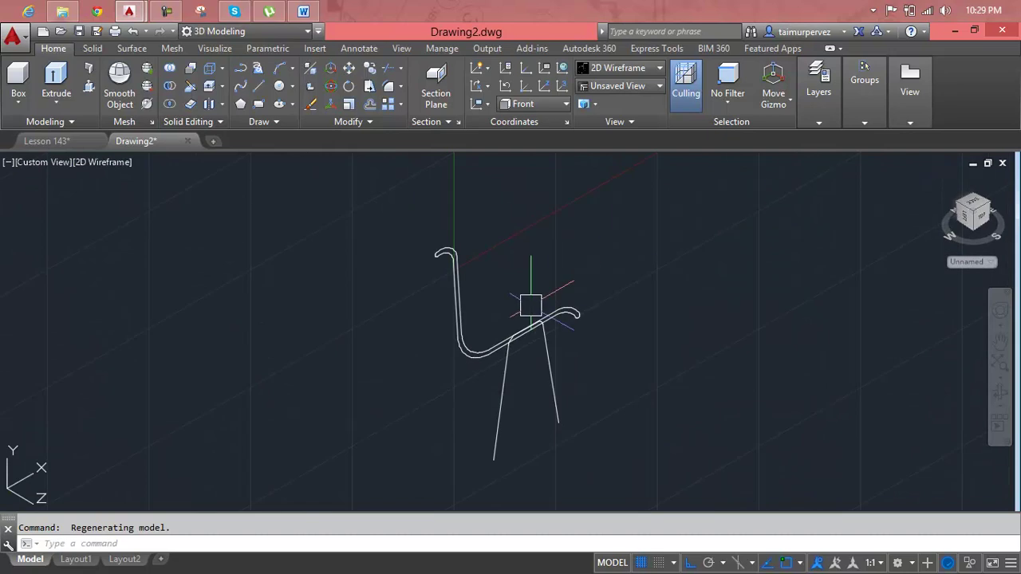
pyautogui.click(90, 88)
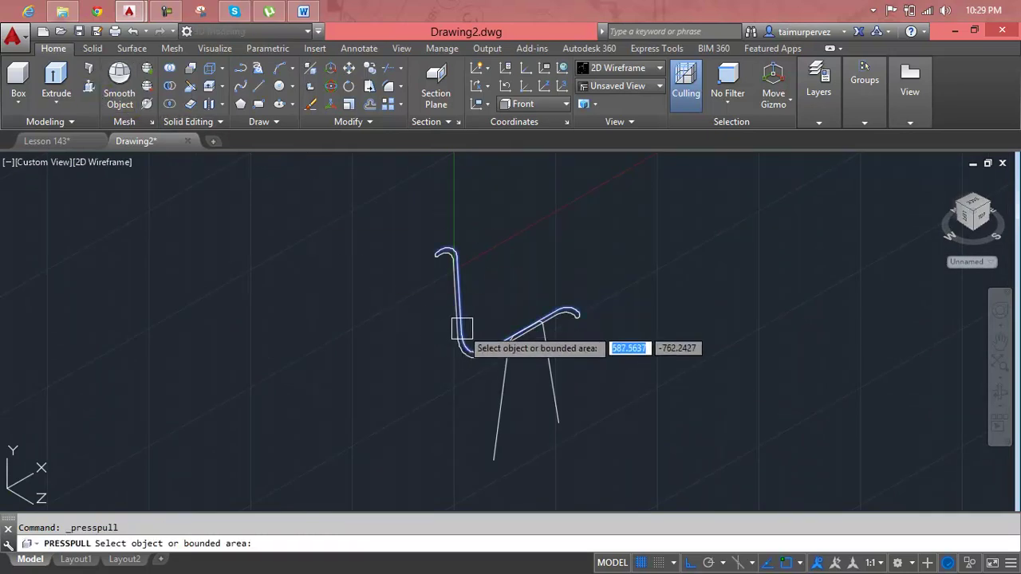
pyautogui.press('Return')
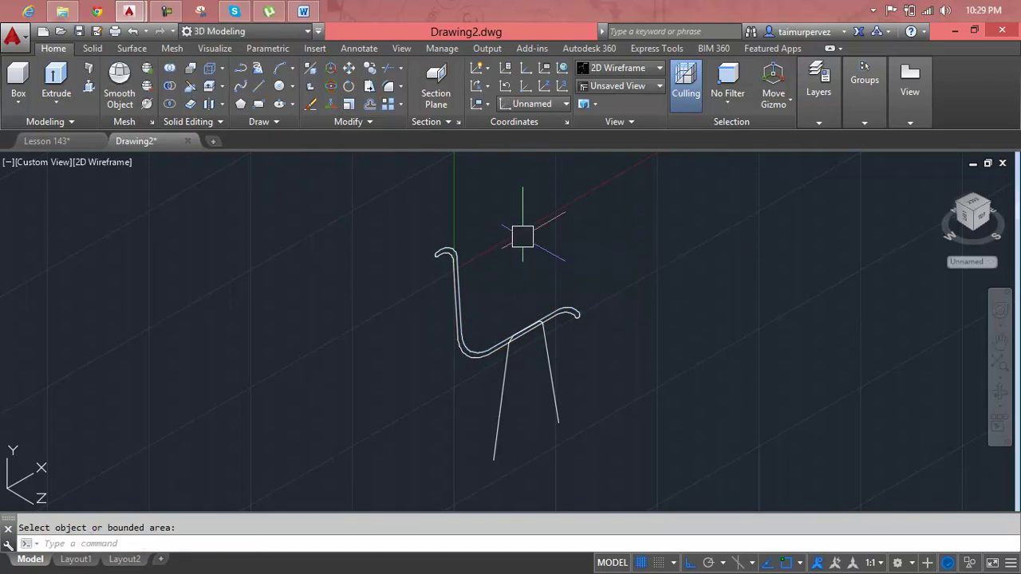
# - Window-select the seat profile pieces and JOIN them into one 6-segment polyline
pyautogui.write('j')
pyautogui.press('Return')
pyautogui.click(522, 237)
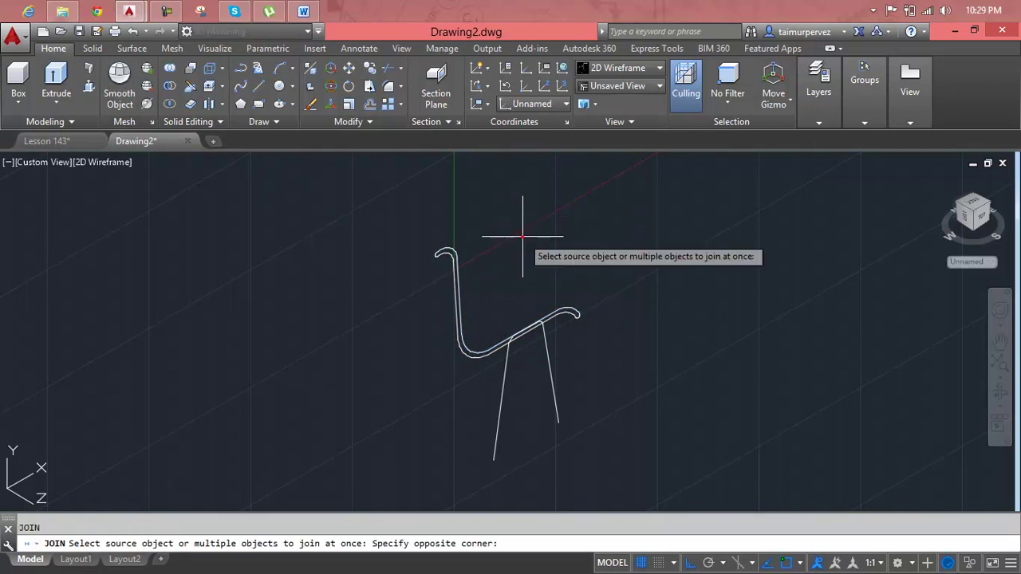
pyautogui.click(411, 287)
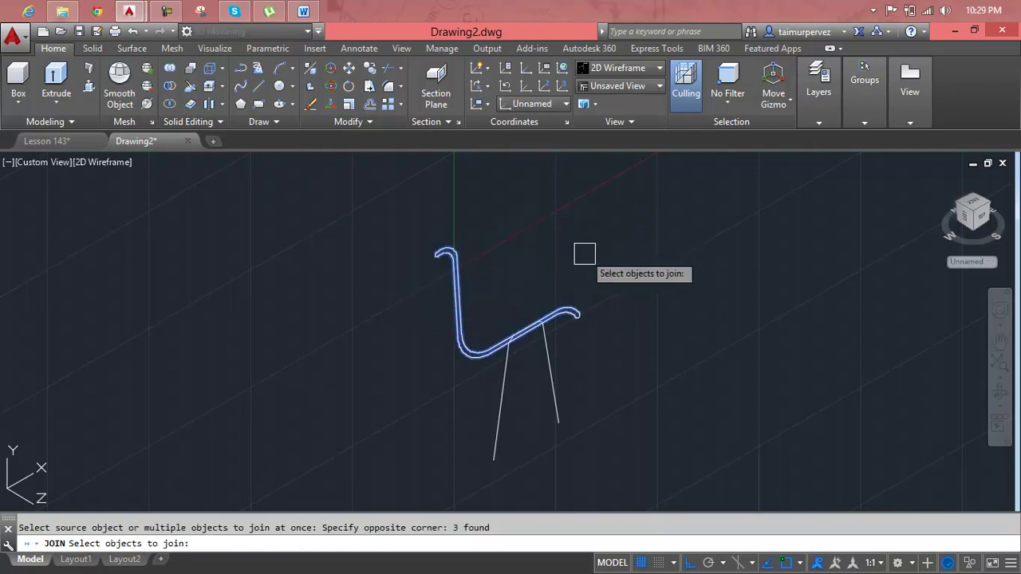
pyautogui.press('Return')
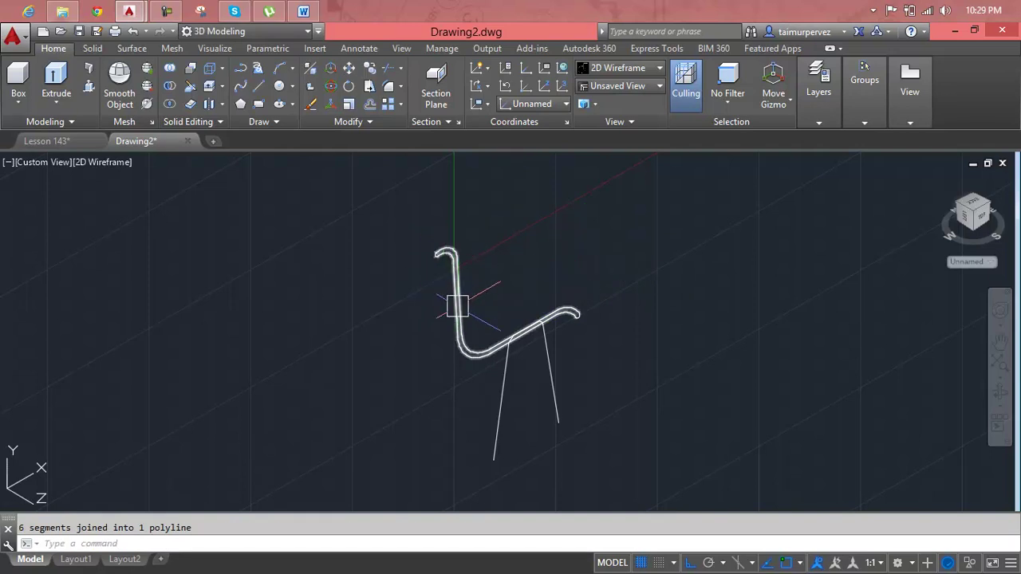
pyautogui.press('Escape')
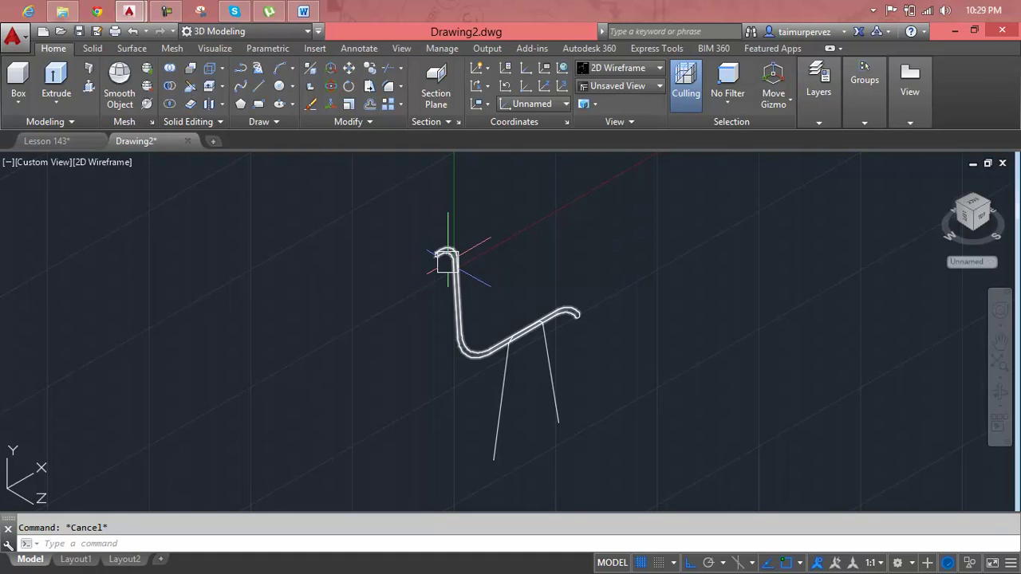
pyautogui.scroll(3, 446, 261)
pyautogui.scroll(3, 444, 258)
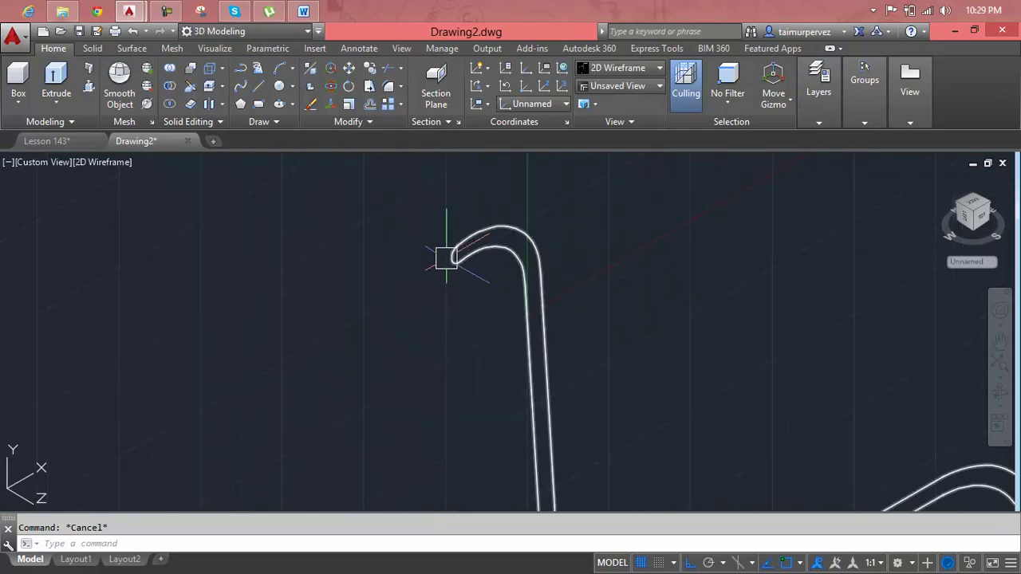
pyautogui.scroll(-4, 449, 259)
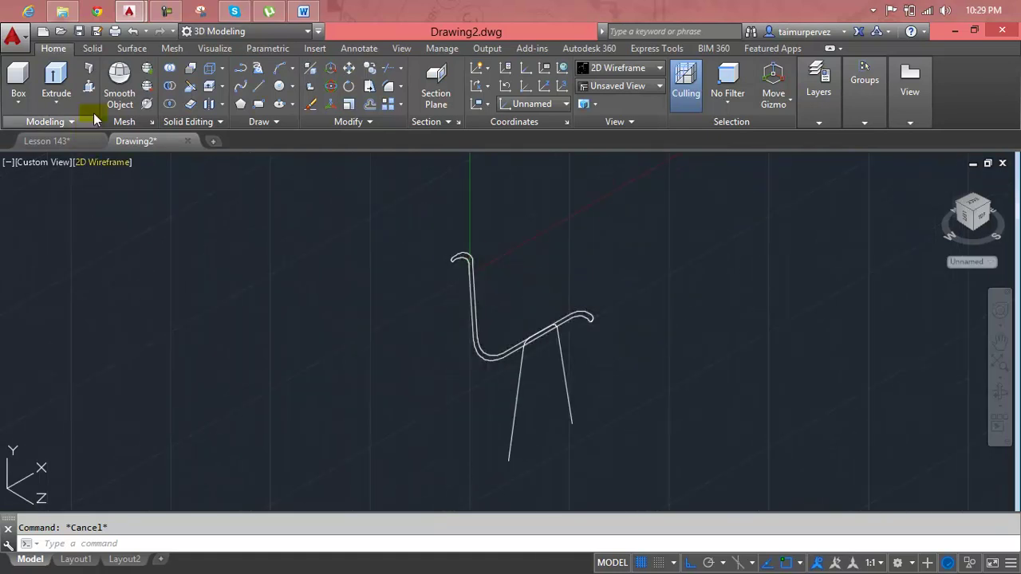
# - Press-pull the seat polyline 300 units into a solid curved shell
pyautogui.click(90, 91)
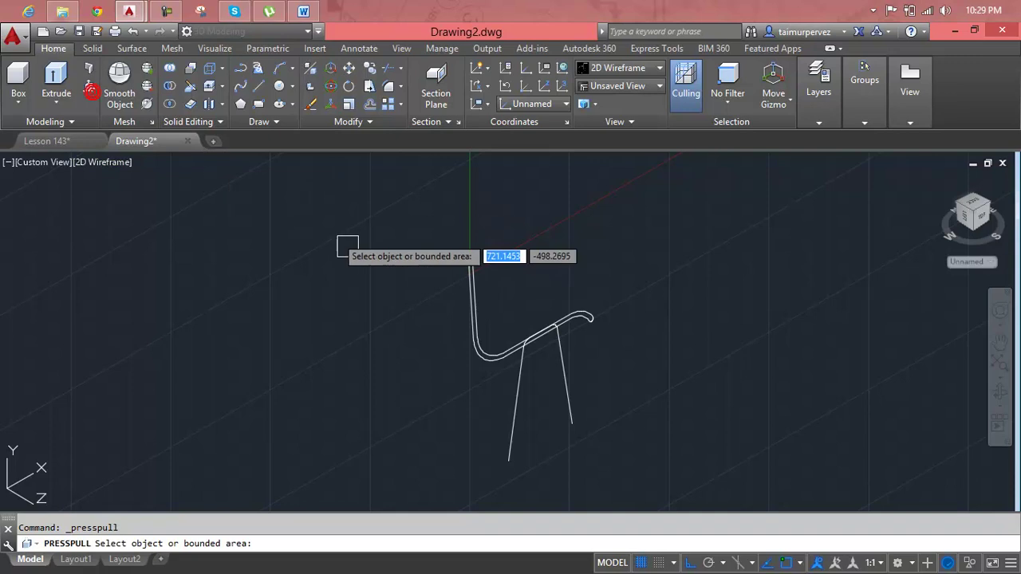
pyautogui.click(477, 326)
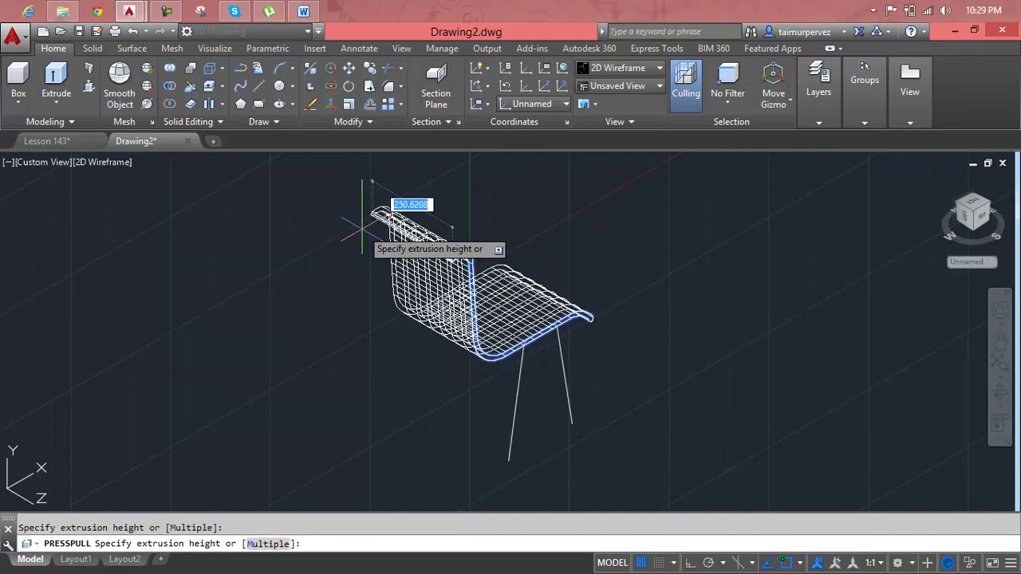
pyautogui.press('Return')
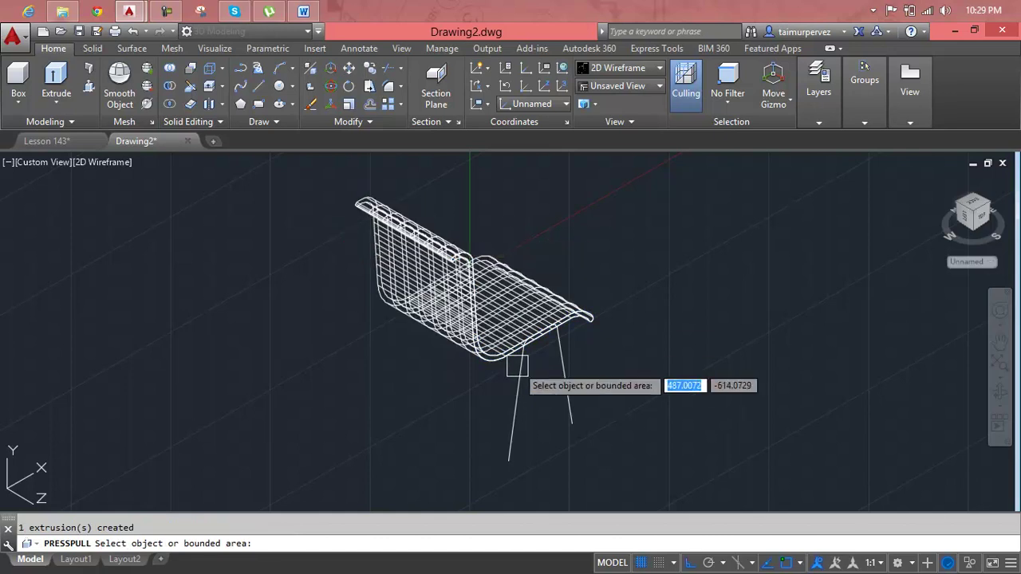
pyautogui.scroll(3, 519, 415)
pyautogui.scroll(3, 513, 338)
pyautogui.scroll(-2, 513, 273)
pyautogui.press('Escape')
pyautogui.scroll(-2, 519, 296)
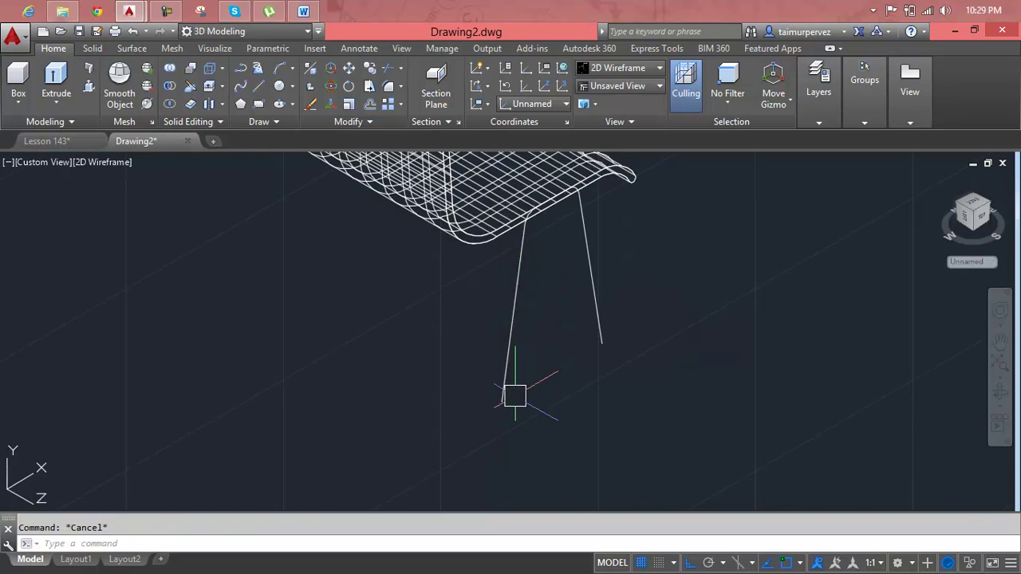
# - Select both leg lines and their rounded tops for joining
pyautogui.press('Return')
pyautogui.click(510, 354)
pyautogui.click(599, 313)
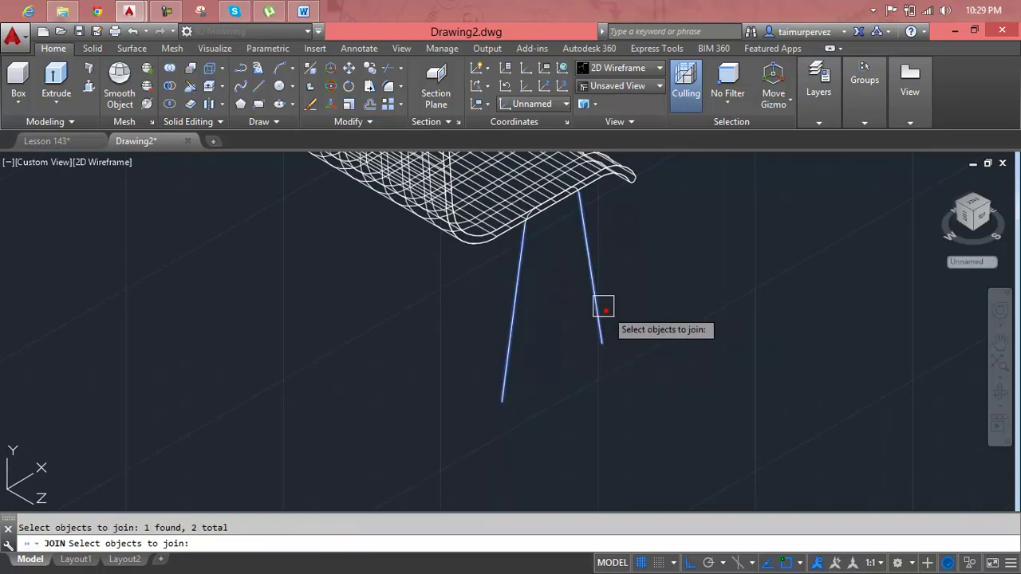
pyautogui.scroll(5, 529, 209)
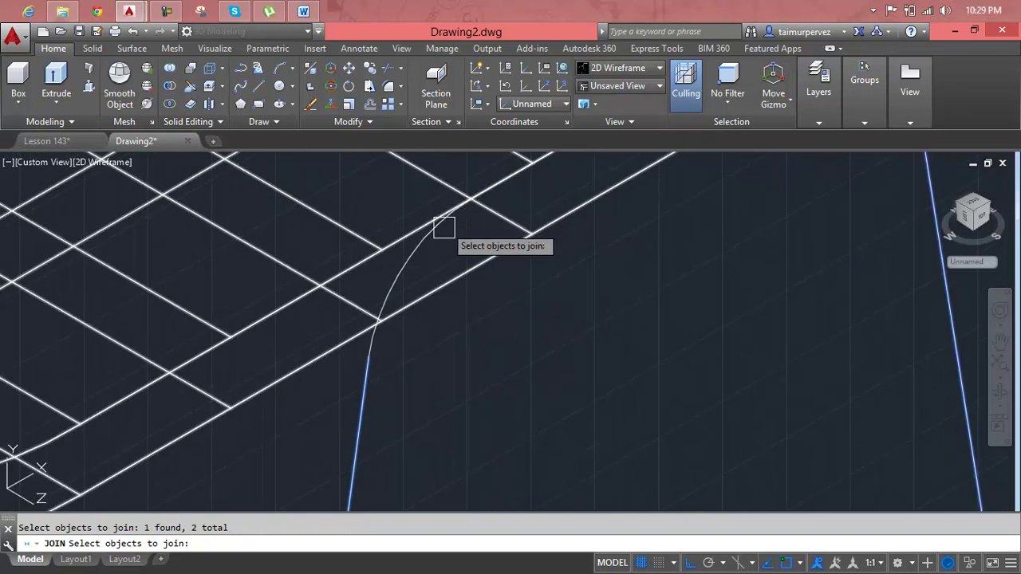
pyautogui.click(421, 248)
pyautogui.scroll(-1, 519, 303)
pyautogui.scroll(-1, 540, 289)
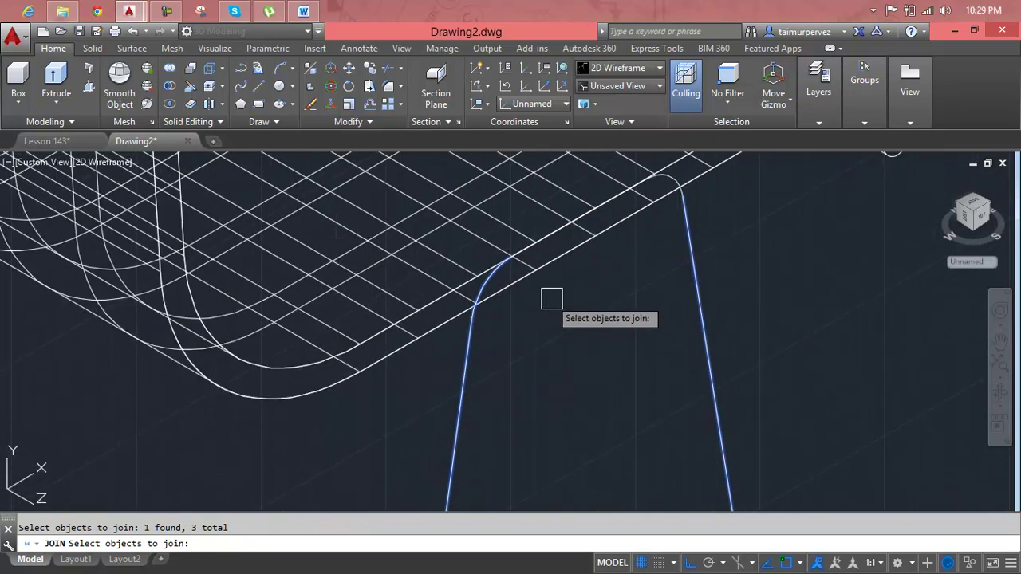
pyautogui.scroll(-1, 540, 290)
pyautogui.scroll(1, 642, 230)
pyautogui.click(642, 230)
# - Cancel the leg join and bring up the preset views list
pyautogui.scroll(1, 642, 229)
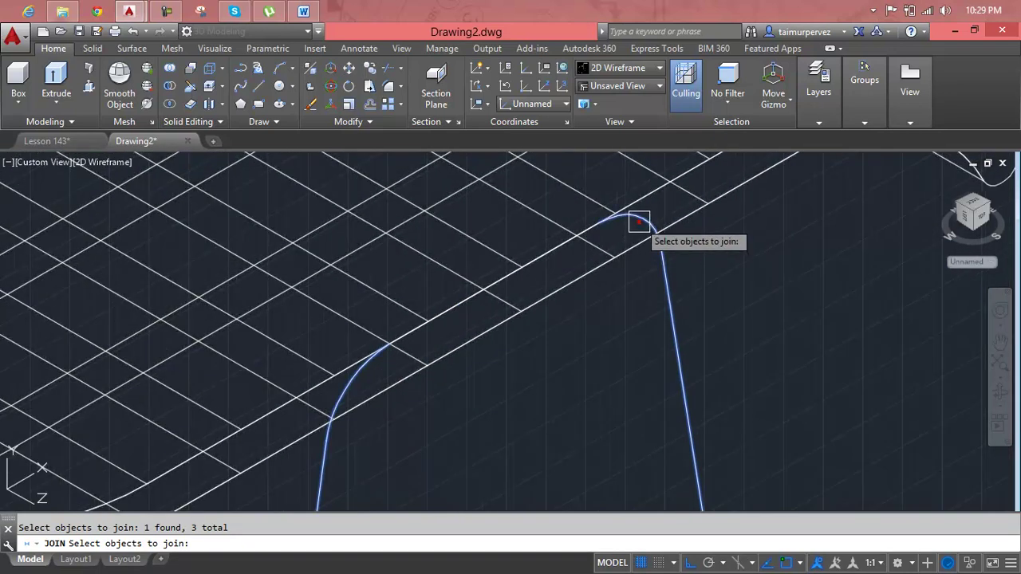
pyautogui.click(409, 336)
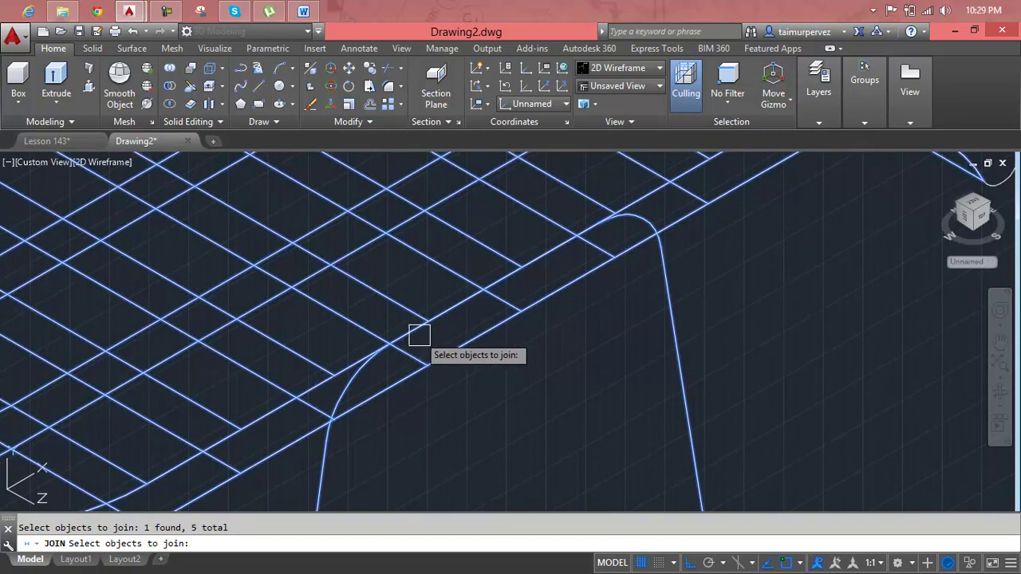
pyautogui.press('Escape')
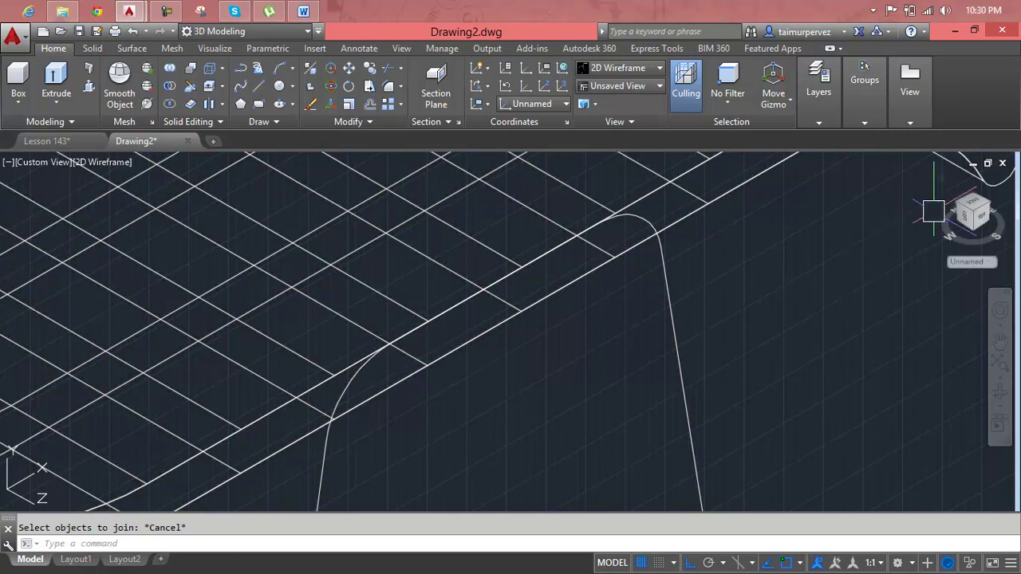
pyautogui.click(31, 166)
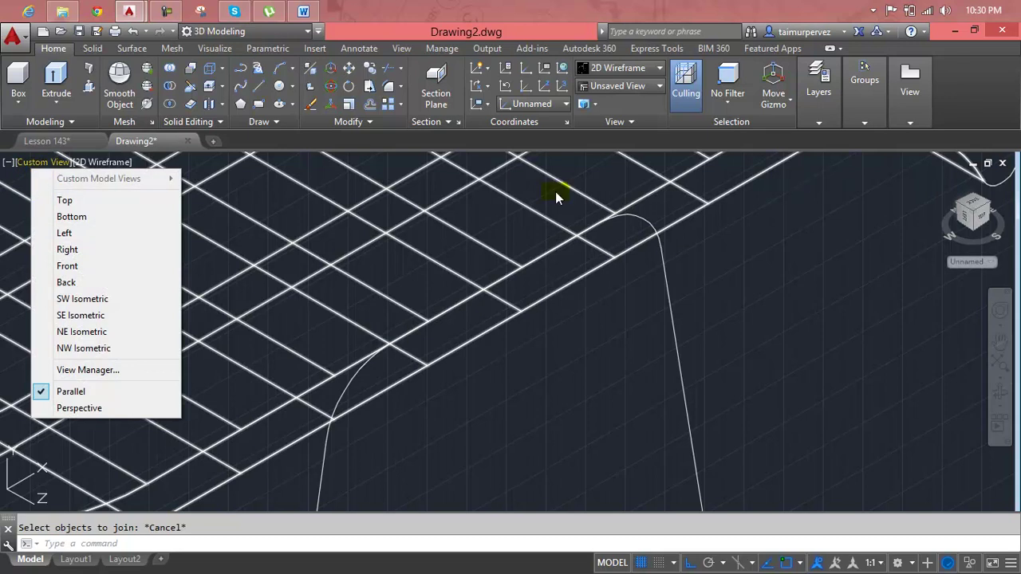
# - Switch to the front view and check the leg-top arc and seat outline
pyautogui.click(122, 264)
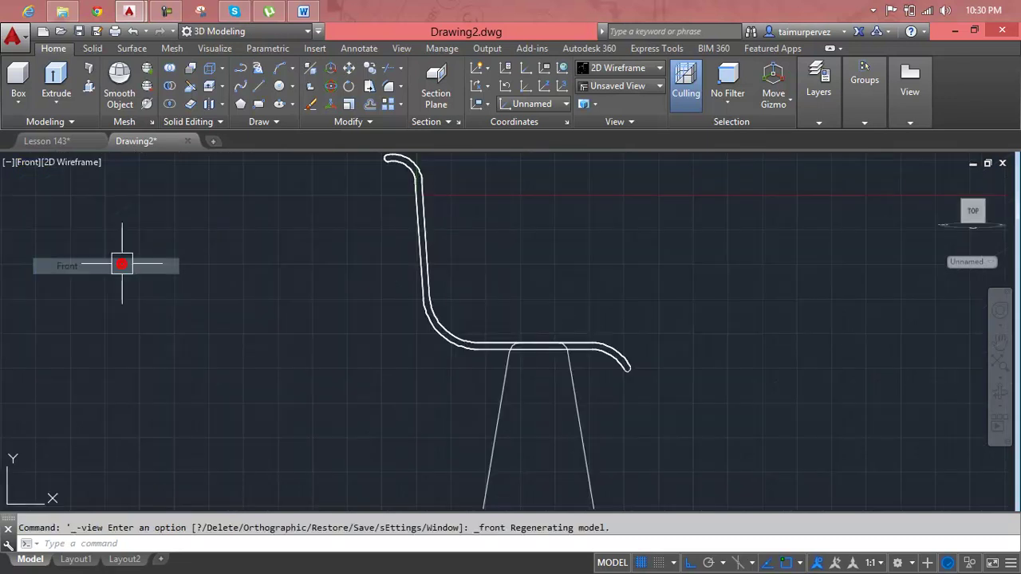
pyautogui.scroll(5, 550, 350)
pyautogui.scroll(3, 554, 360)
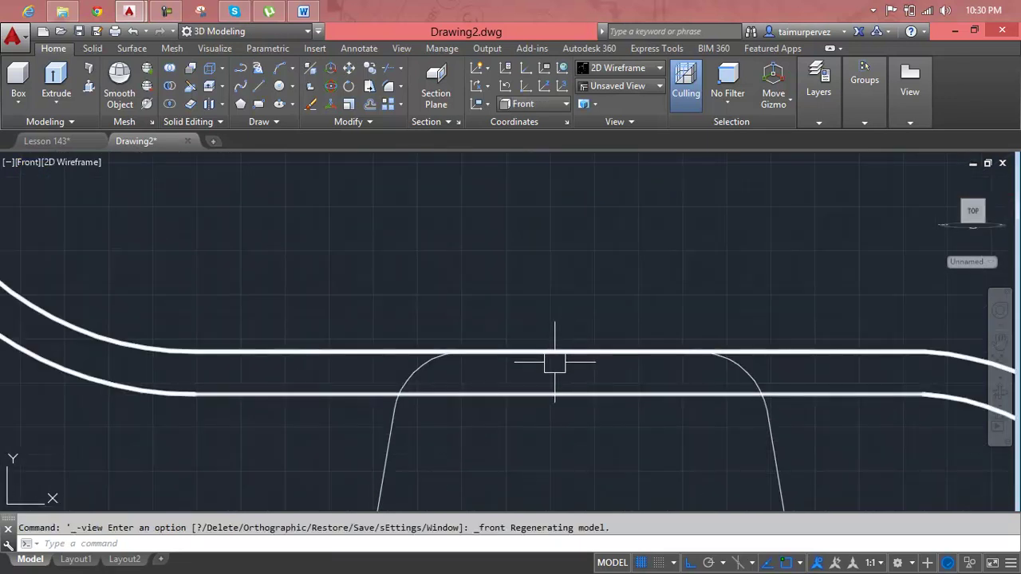
pyautogui.click(424, 363)
pyautogui.press('Escape')
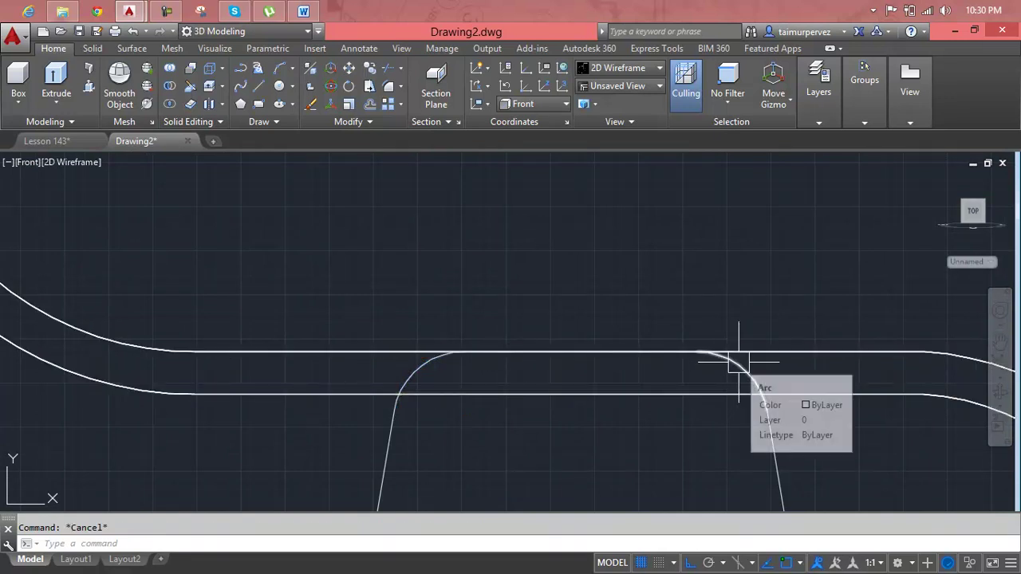
pyautogui.click(588, 348)
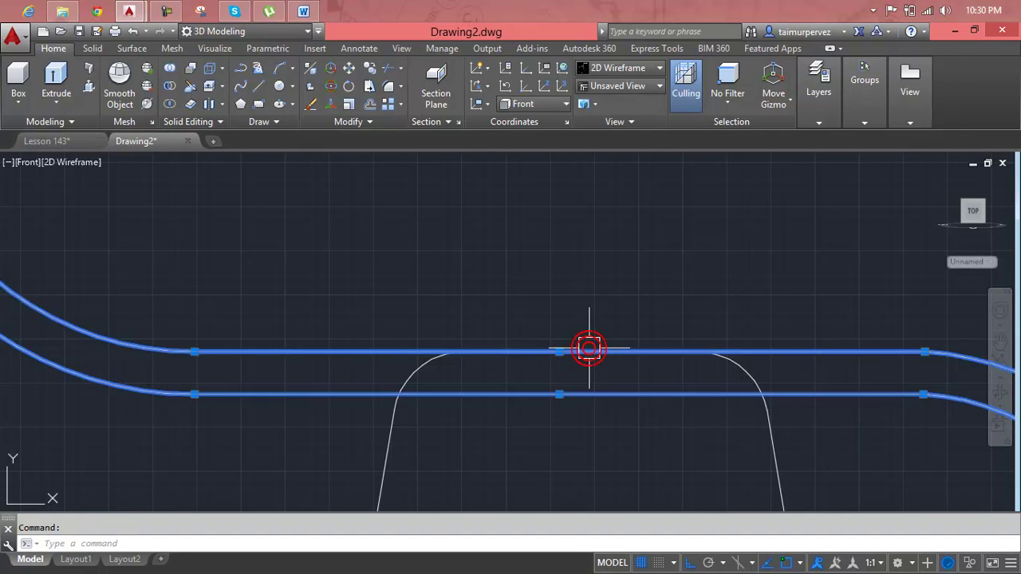
pyautogui.press('Escape')
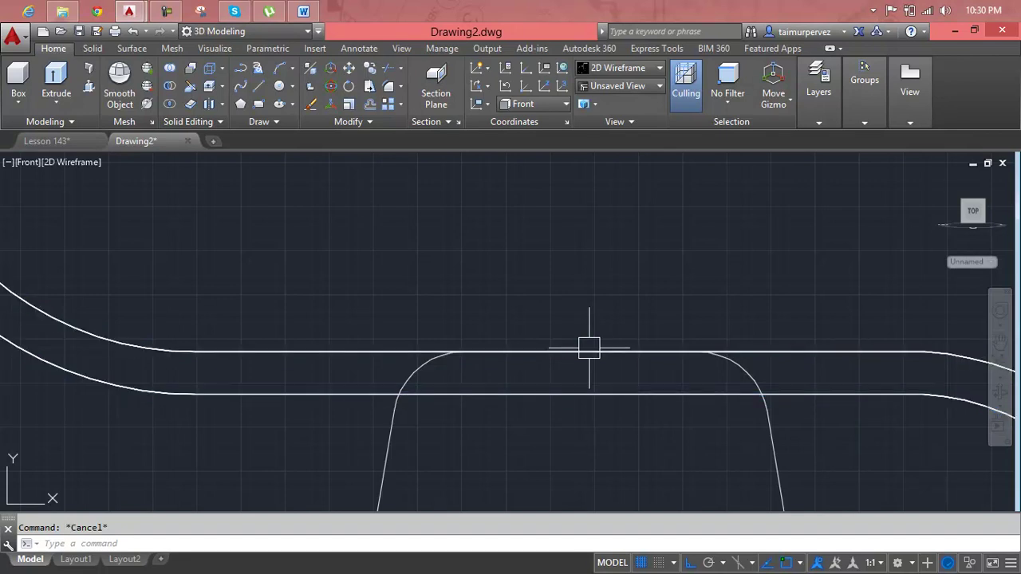
# - Draw a straight line connecting the left and right fillet ends
pyautogui.press('Return')
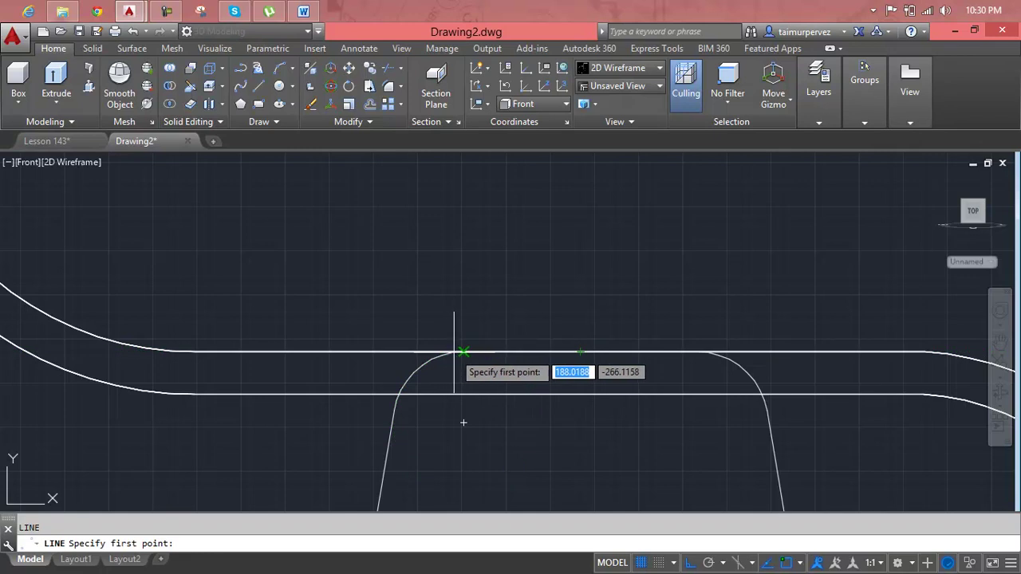
pyautogui.click(463, 351)
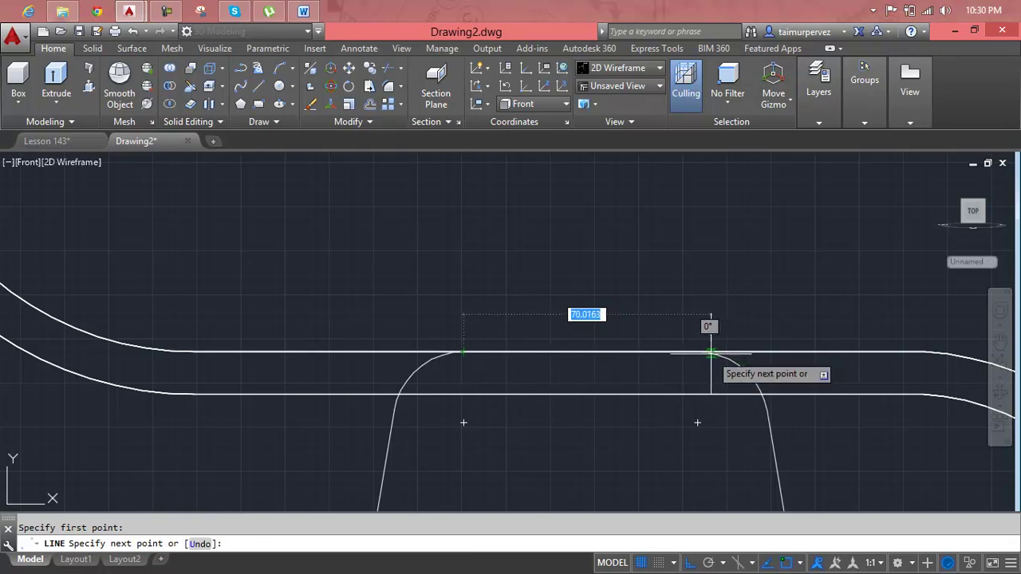
pyautogui.click(710, 351)
pyautogui.press('Return')
# - Undo the recent steps back past the seat press-pull
pyautogui.click(734, 364)
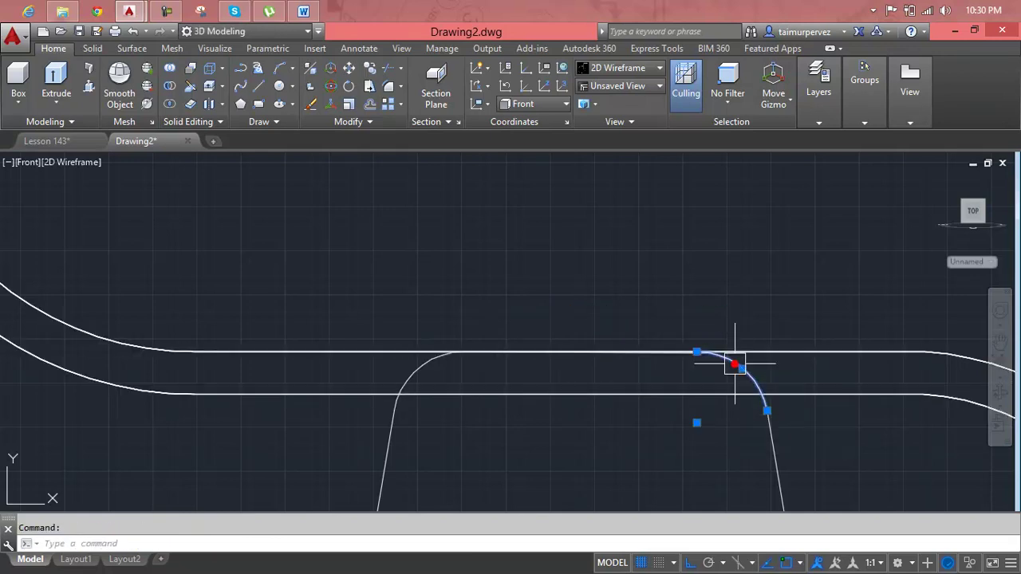
pyautogui.press('Escape')
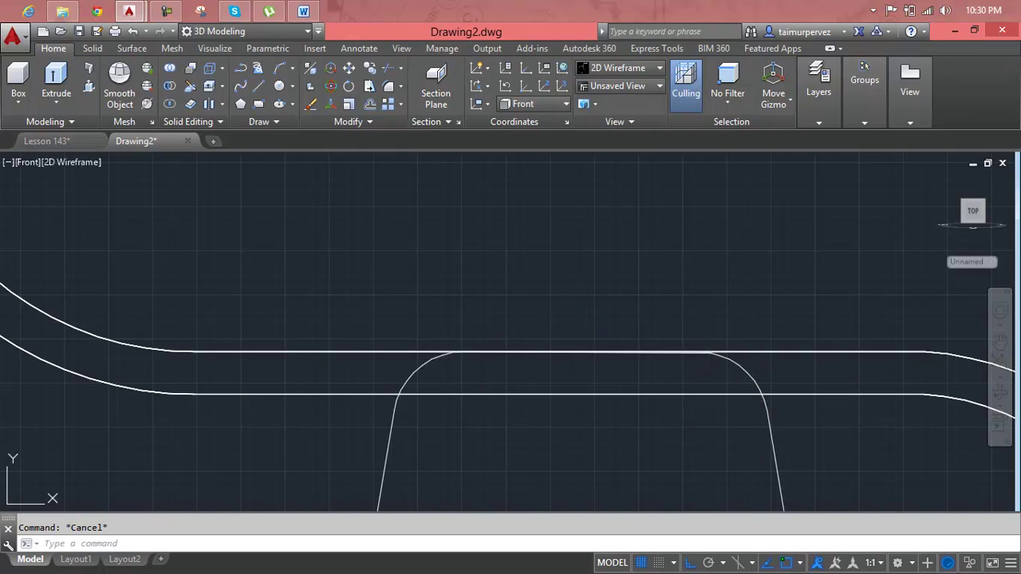
pyautogui.hotkey('ctrl', 'z')
pyautogui.hotkey('ctrl', 'z')
pyautogui.hotkey('ctrl', 'z')
pyautogui.hotkey('ctrl', 'z')
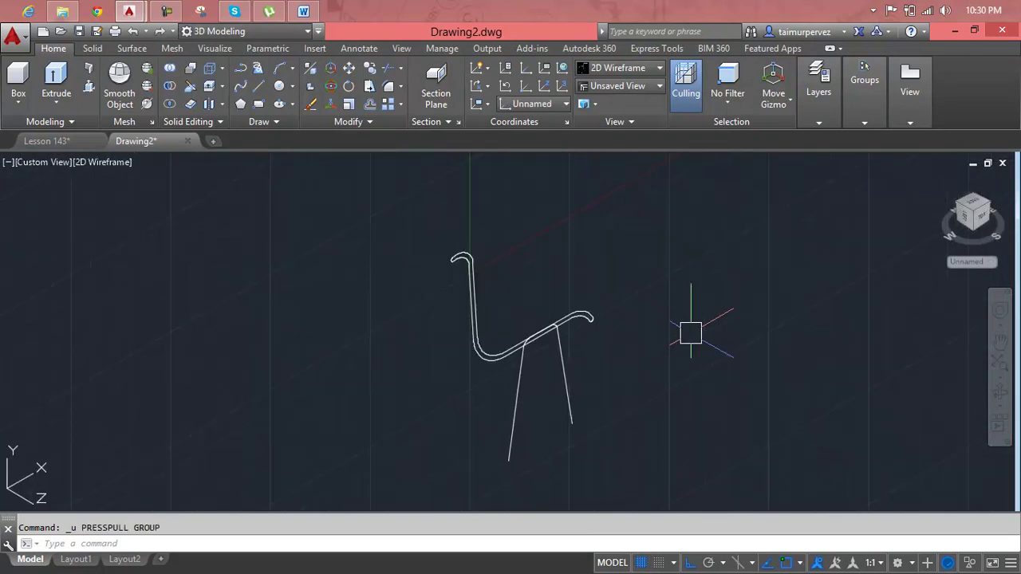
pyautogui.hotkey('ctrl', 'z')
# - Undo one more step, then redo the top-right fillet corner
pyautogui.hotkey('ctrl', 'z')
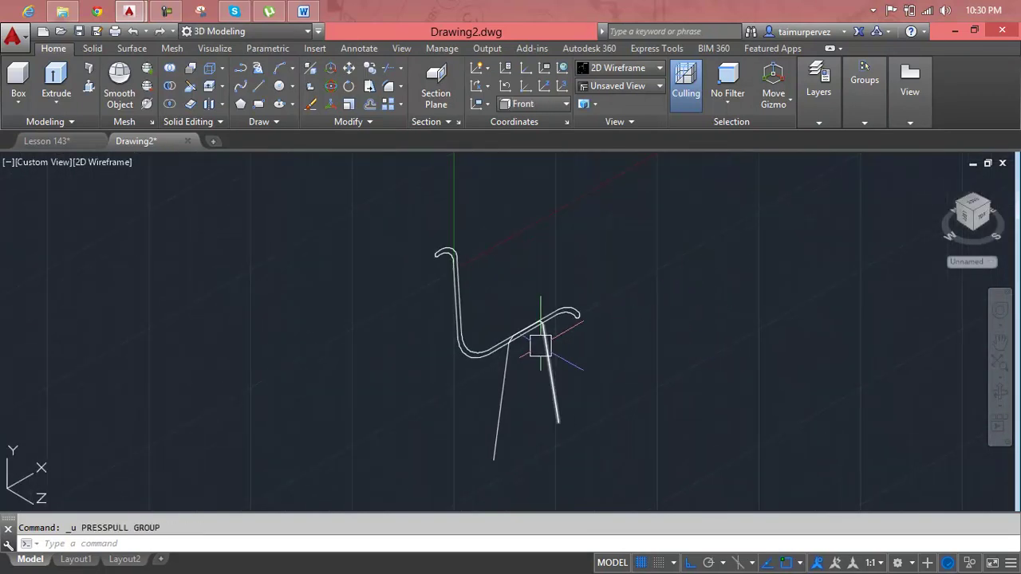
pyautogui.hotkey('ctrl', 'z')
pyautogui.hotkey('ctrl', 'z')
pyautogui.hotkey('ctrl', 'z')
pyautogui.moveTo(578, 339)
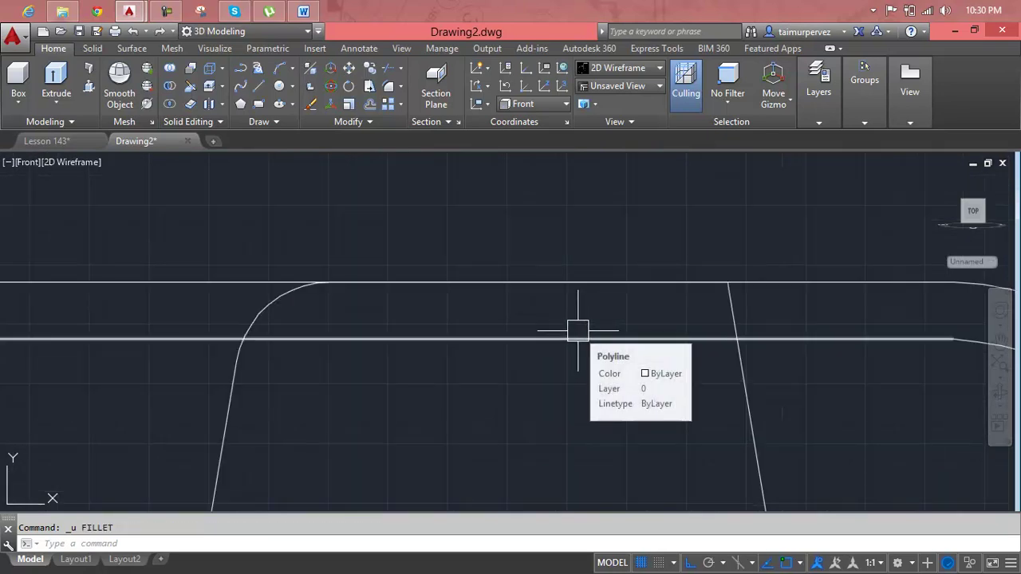
pyautogui.hotkey('ctrl', 'y')
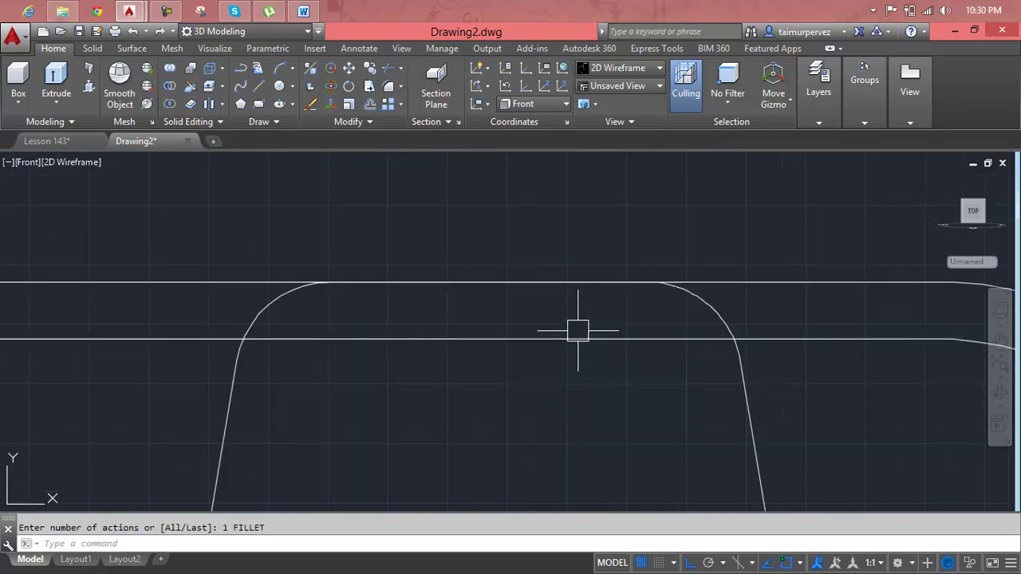
pyautogui.click(606, 284)
pyautogui.press('Escape')
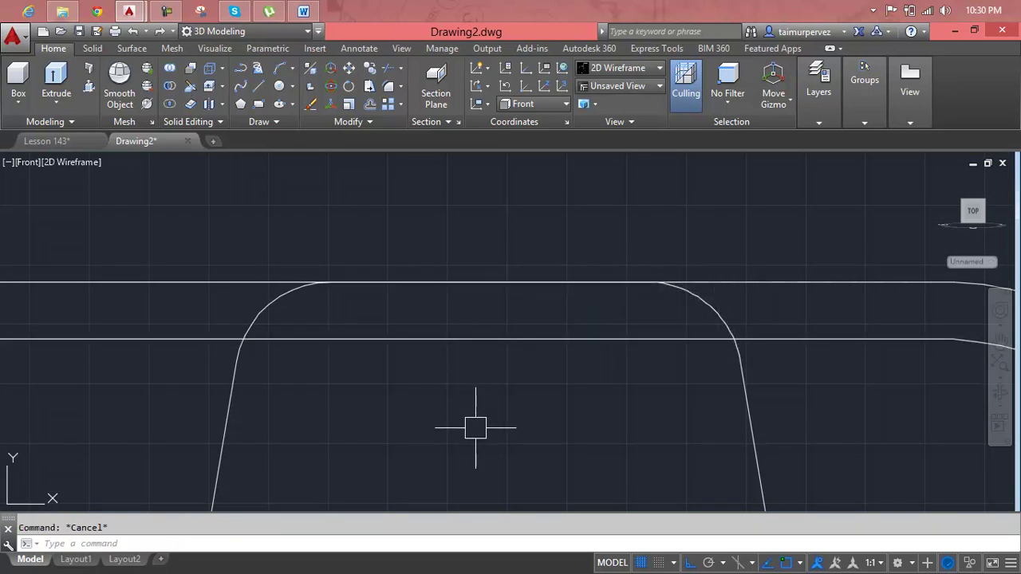
# - Join both fillet arcs, the top line and both leg lines into one polyline
pyautogui.write('j')
pyautogui.press('Return')
pyautogui.click(726, 329)
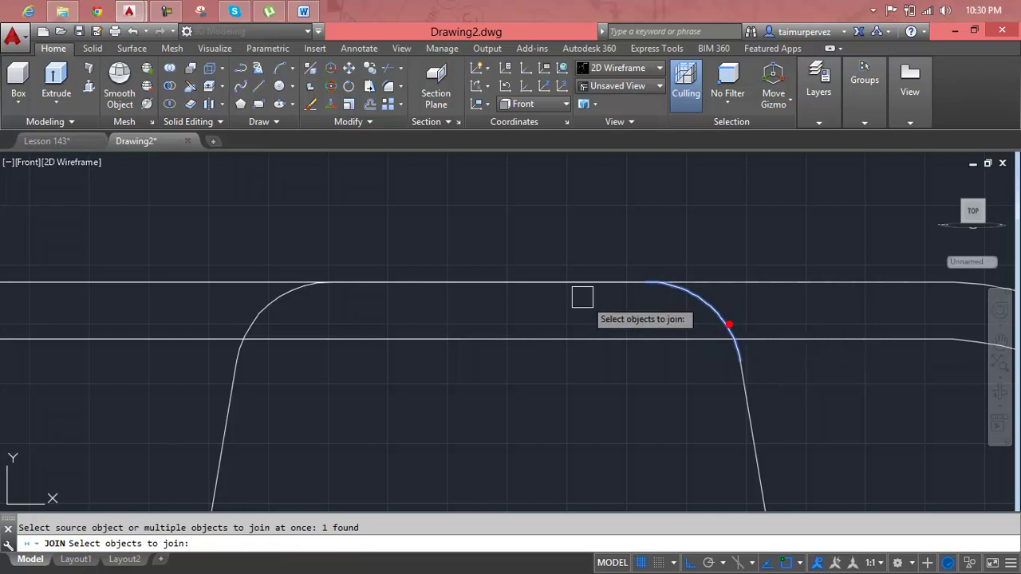
pyautogui.click(570, 285)
pyautogui.click(278, 298)
pyautogui.click(238, 393)
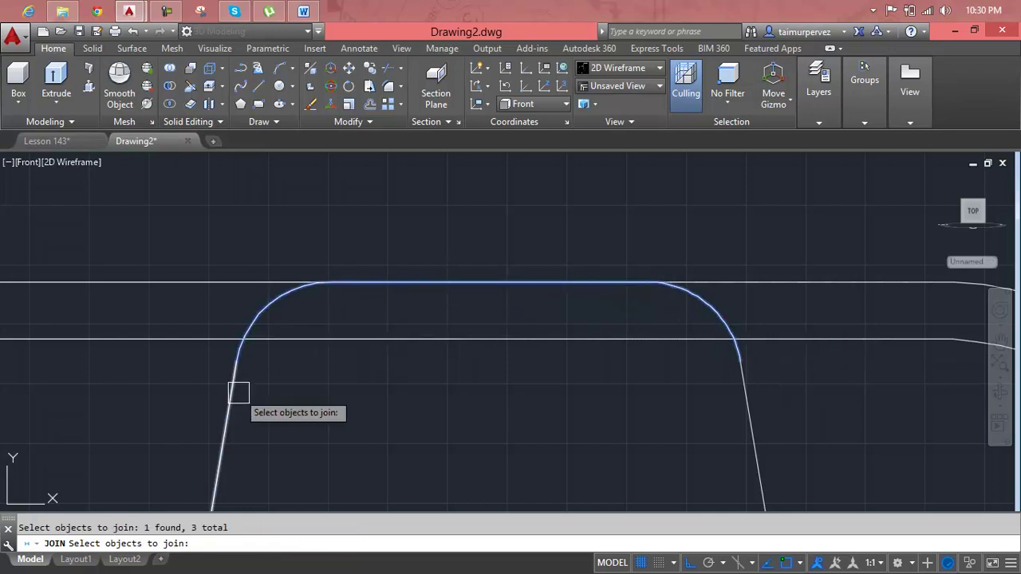
pyautogui.click(748, 426)
pyautogui.press('Return')
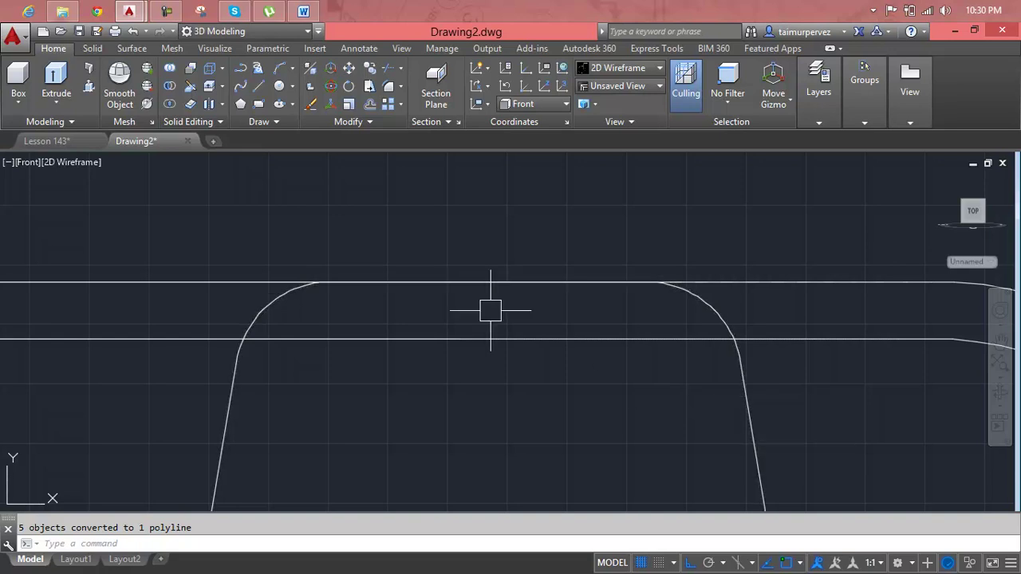
# - Try joining the two seat curves with a window selection
pyautogui.scroll(-2, 444, 299)
pyautogui.moveTo(444, 299); pyautogui.dragTo(654, 381, button='middle')
pyautogui.press('Escape')
pyautogui.write('join')
pyautogui.press('Return')
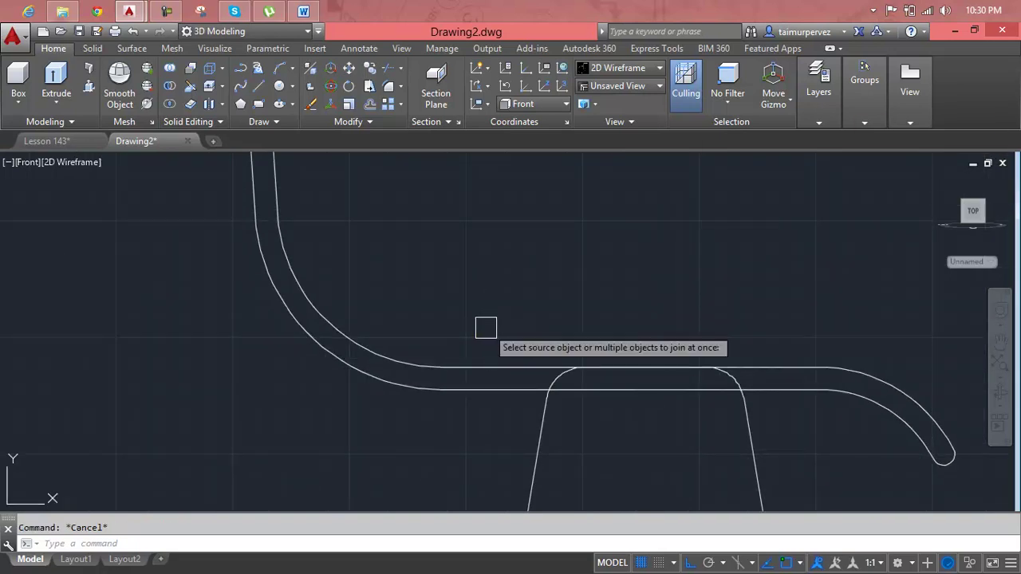
pyautogui.click(481, 327)
pyautogui.click(352, 392)
pyautogui.scroll(-2, 353, 353)
pyautogui.scroll(-2, 356, 348)
pyautogui.scroll(-3, 358, 346)
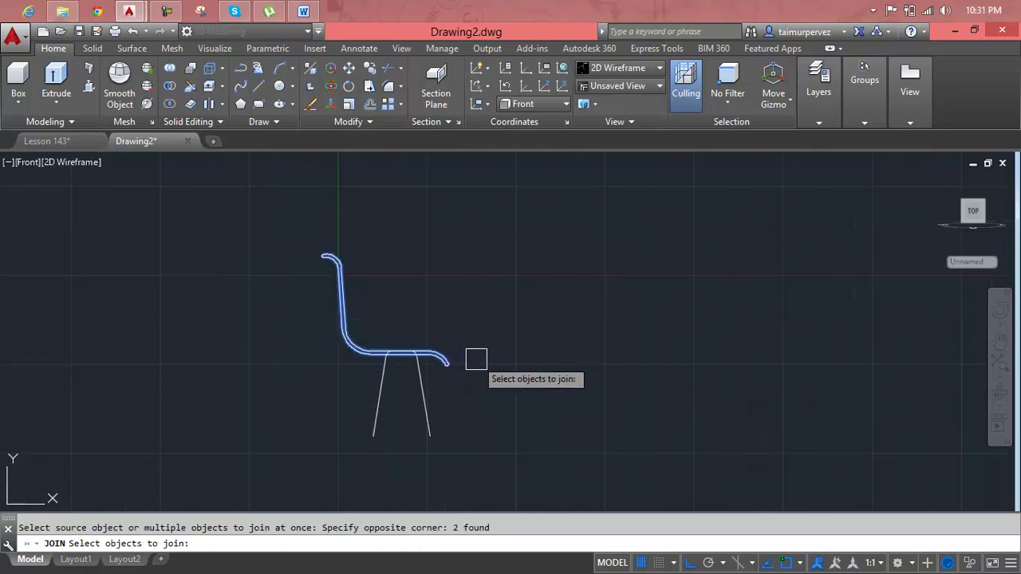
pyautogui.press('Return')
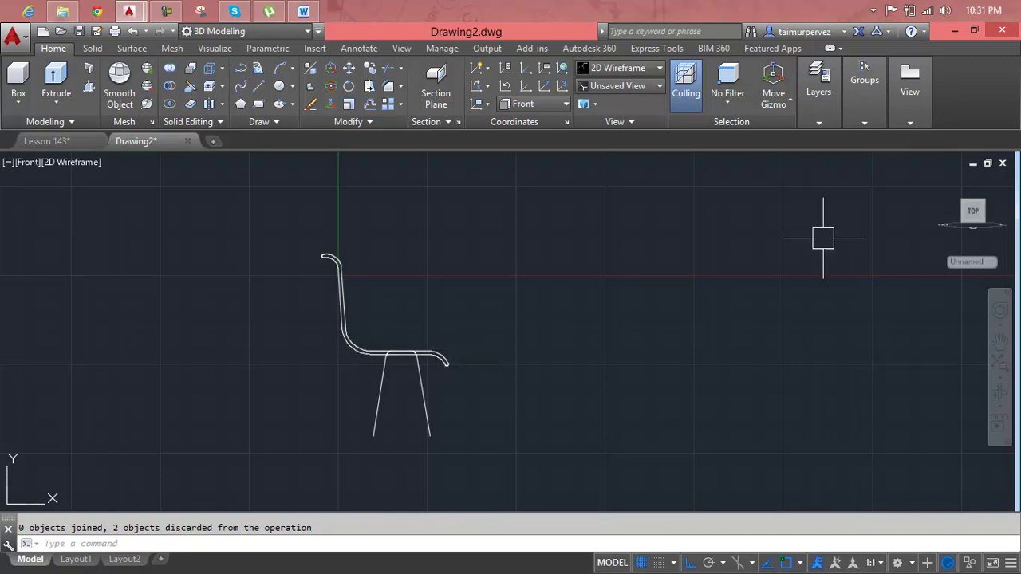
# - Orbit the chair in 3D, check the top view, and return to the home isometric view
pyautogui.moveTo(943, 176); pyautogui.dragTo(489, 438)
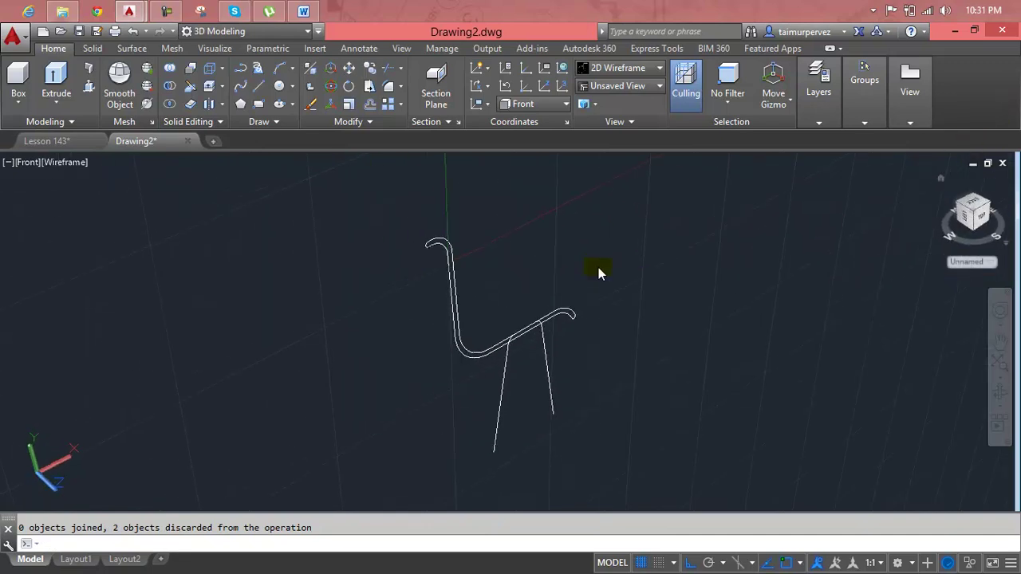
pyautogui.click(44, 165)
pyautogui.click(80, 198)
pyautogui.click(943, 181)
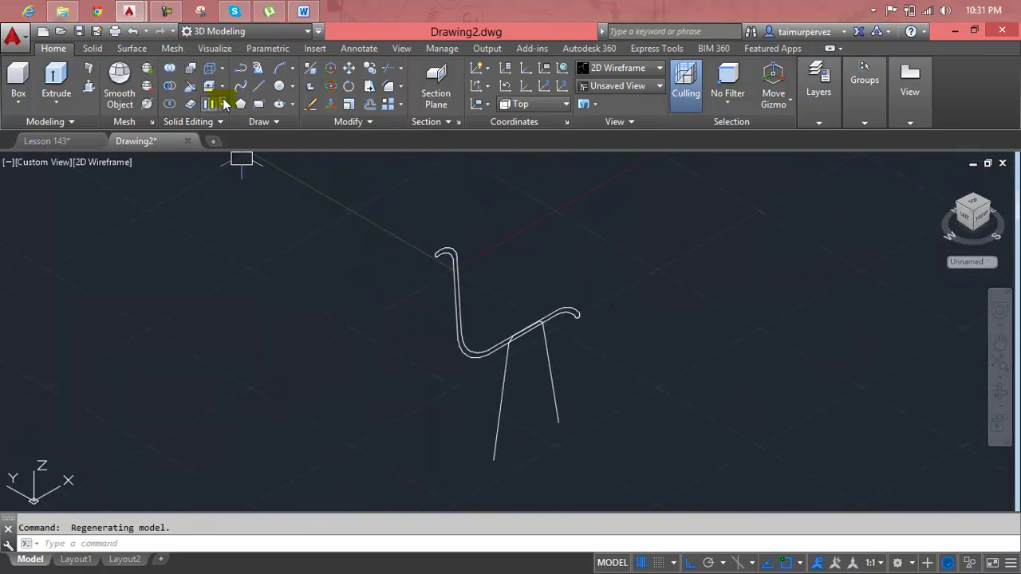
pyautogui.click(81, 79)
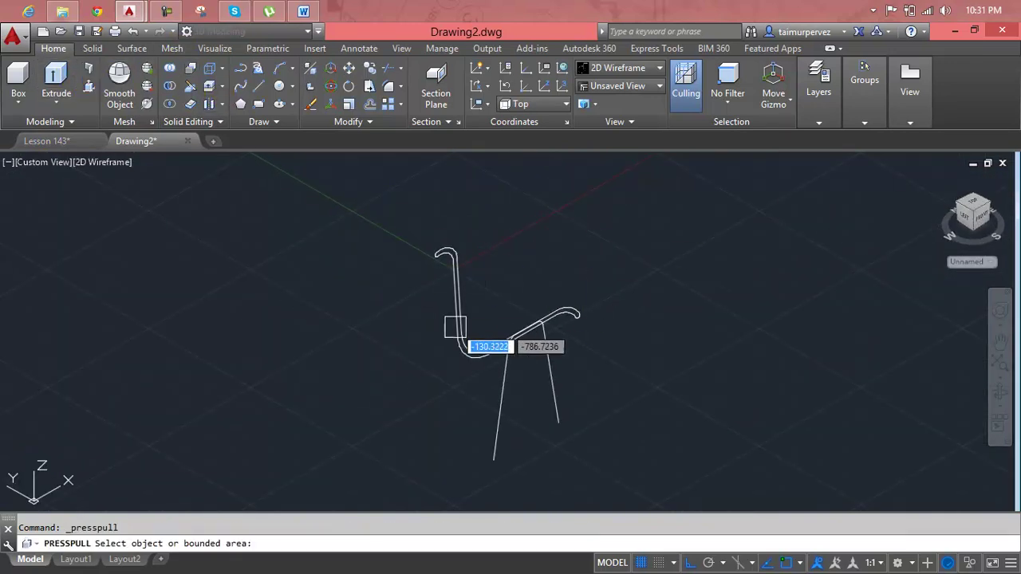
pyautogui.scroll(4, 460, 334)
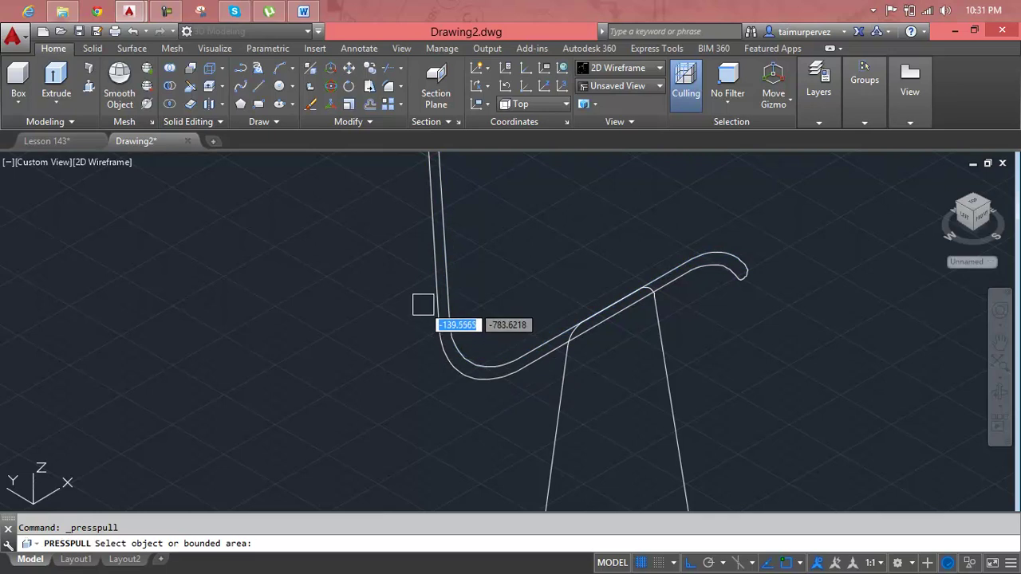
pyautogui.press('Escape')
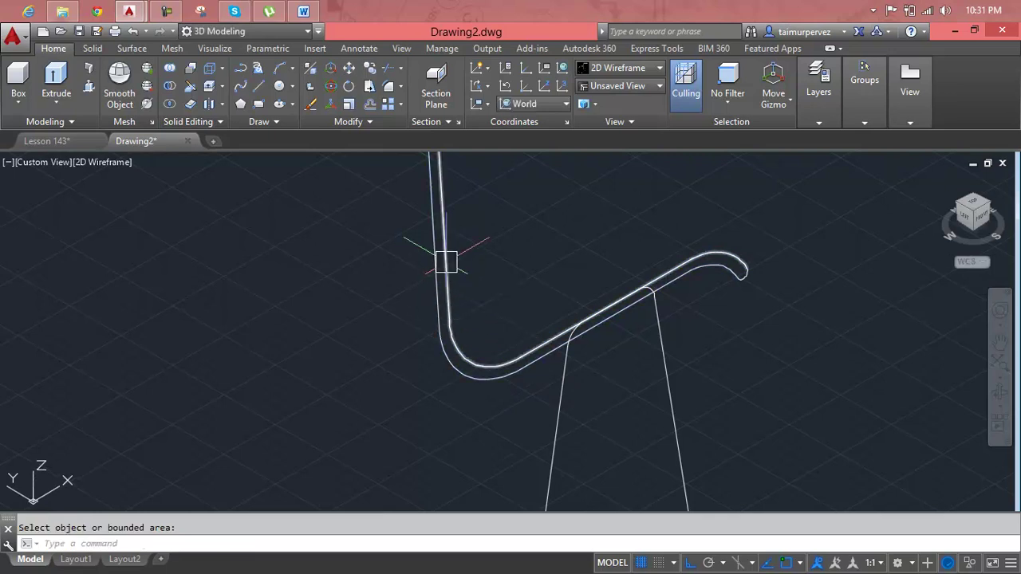
# - Retry joining the two seat curves from the isometric view
pyautogui.write('j')
pyautogui.press('Return')
pyautogui.click(486, 242)
pyautogui.click(430, 267)
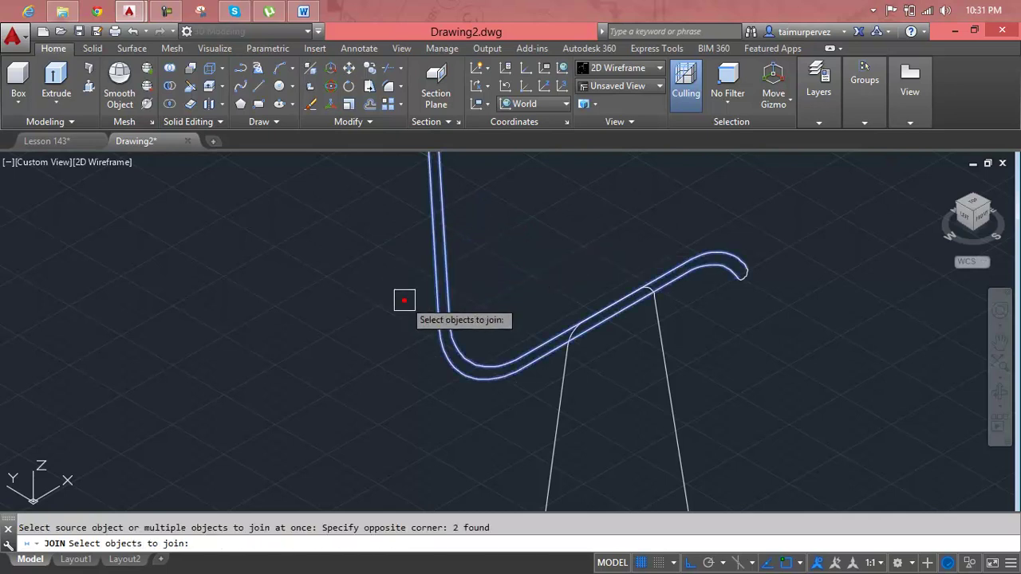
pyautogui.press('Return')
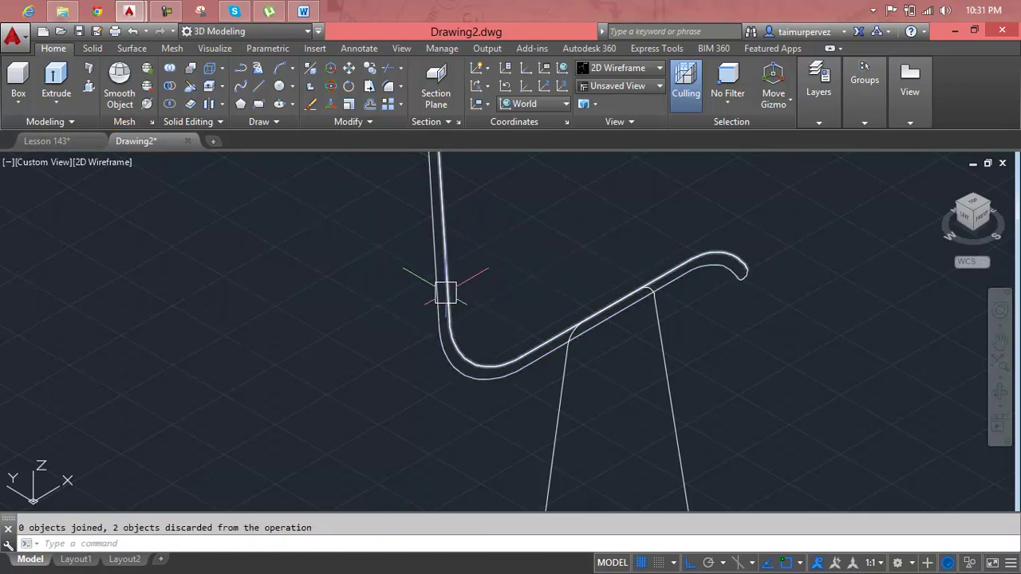
pyautogui.scroll(-2, 447, 285)
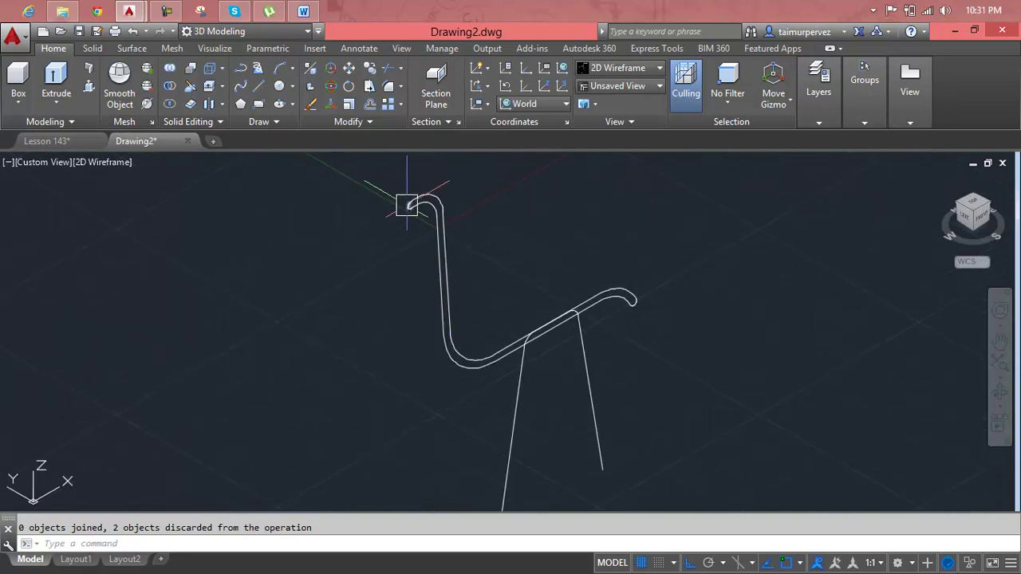
pyautogui.scroll(3, 419, 201)
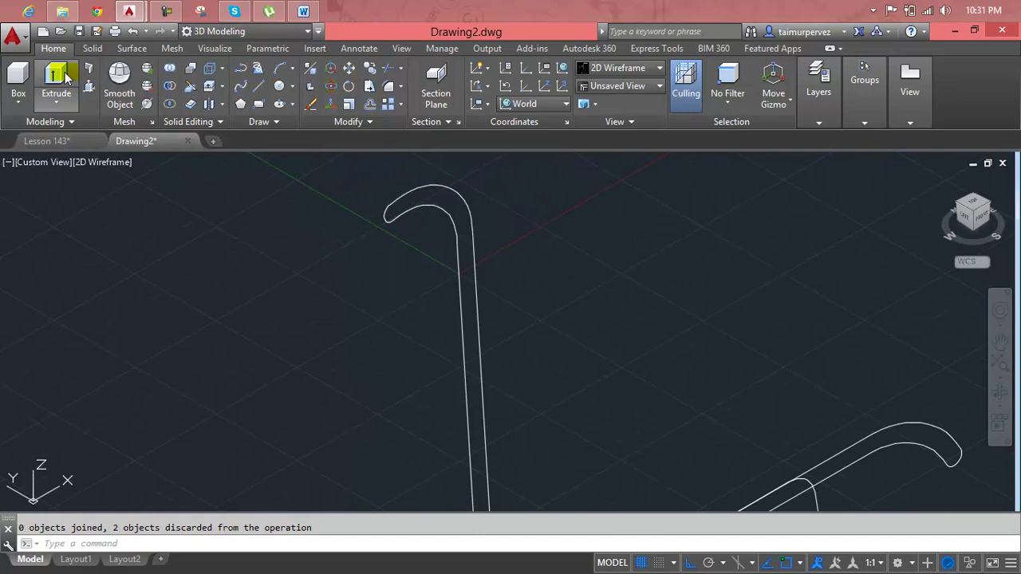
# - Extrude the seat curves, including the top and front hooks, to a height of 300
pyautogui.click(65, 71)
pyautogui.click(529, 232)
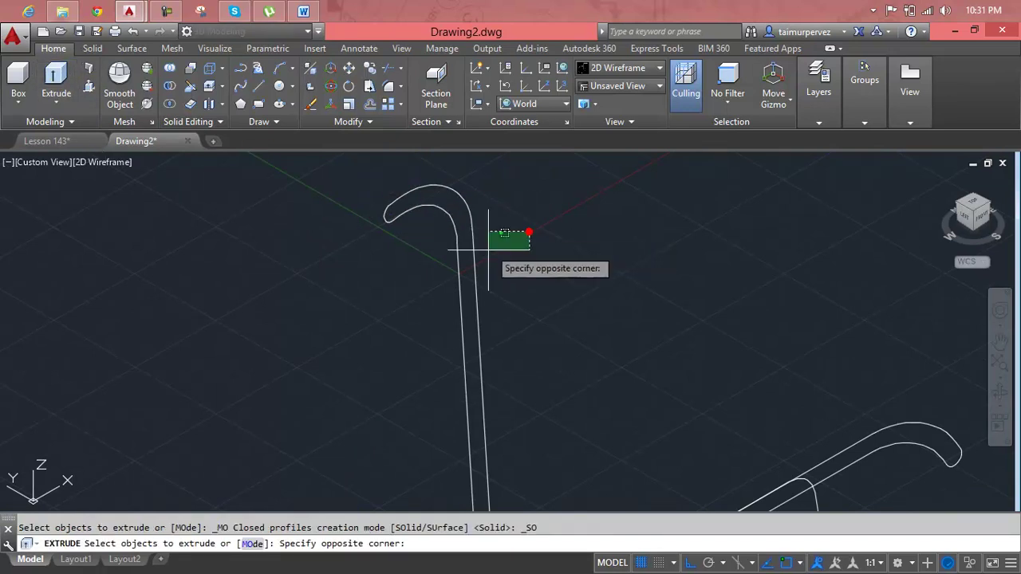
pyautogui.click(415, 301)
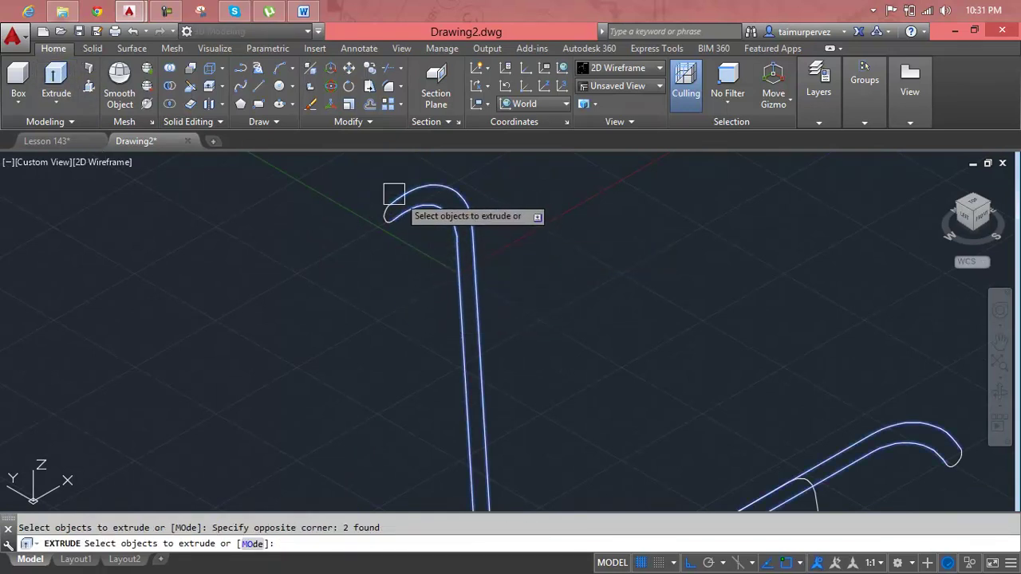
pyautogui.click(367, 213)
pyautogui.click(398, 247)
pyautogui.moveTo(941, 484); pyautogui.dragTo(683, 292, button='middle')
pyautogui.click(740, 250)
pyautogui.click(687, 289)
pyautogui.press('Return')
pyautogui.write('300')
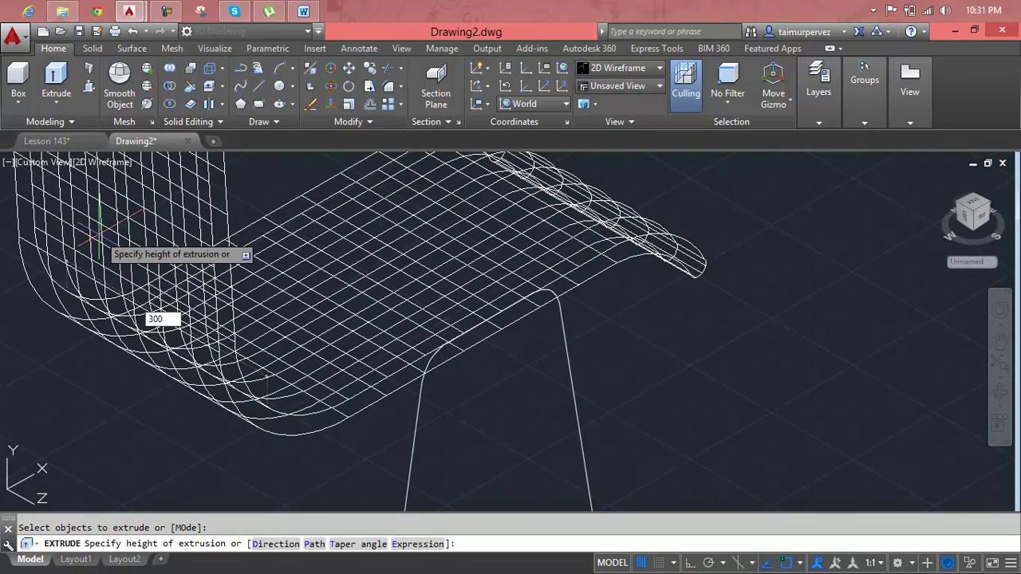
pyautogui.press('Return')
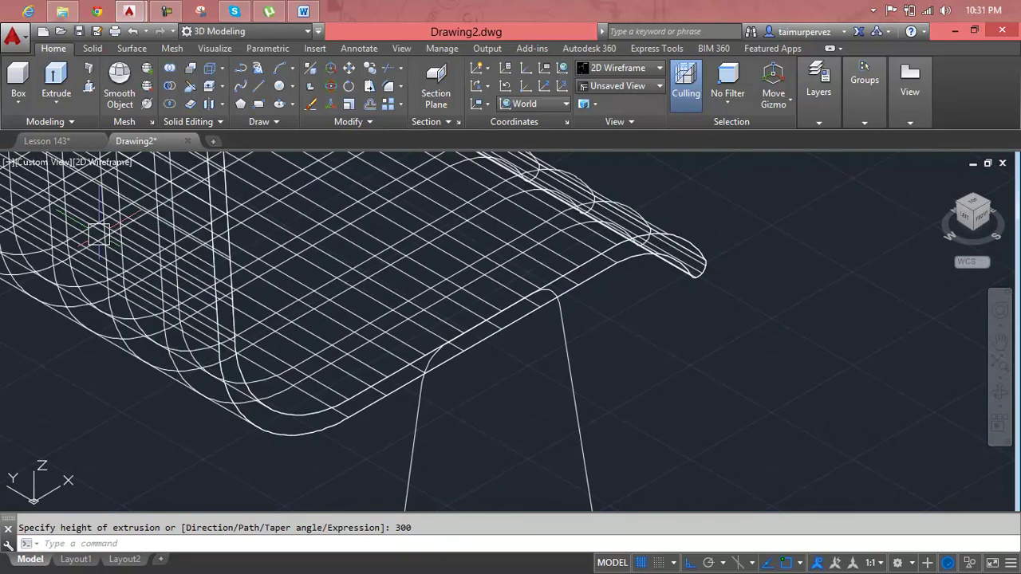
pyautogui.scroll(-3, 388, 335)
pyautogui.moveTo(484, 406)
pyautogui.mouseDown(button='middle')
pyautogui.moveTo(519, 366)
pyautogui.moveTo(465, 220)
pyautogui.mouseUp(button='middle')
pyautogui.press('Escape')
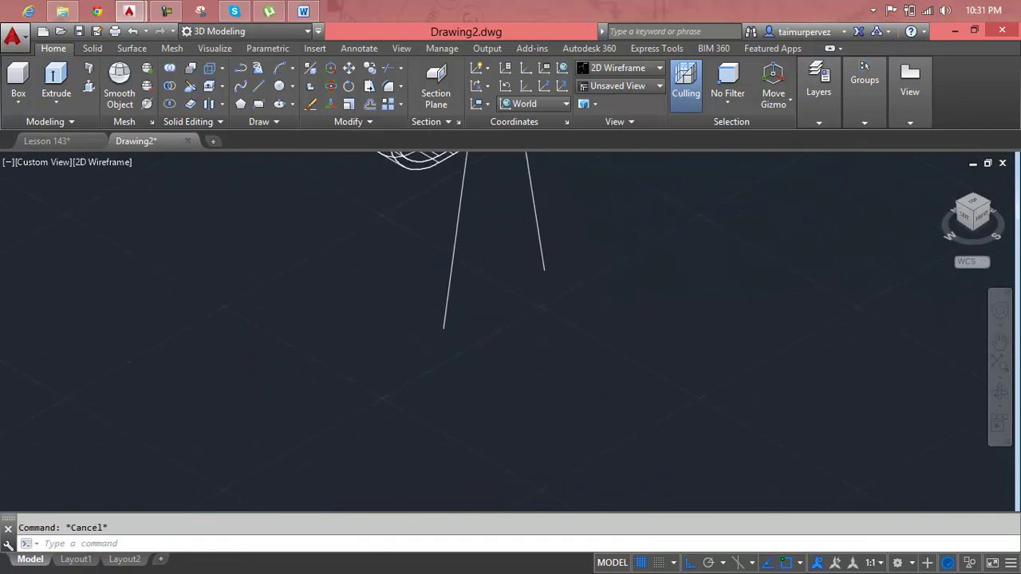
# - Draw a radius-2 circle at the left leg's foot
pyautogui.scroll(2, 453, 361)
pyautogui.write('c')
pyautogui.press('Return')
pyautogui.click(435, 341)
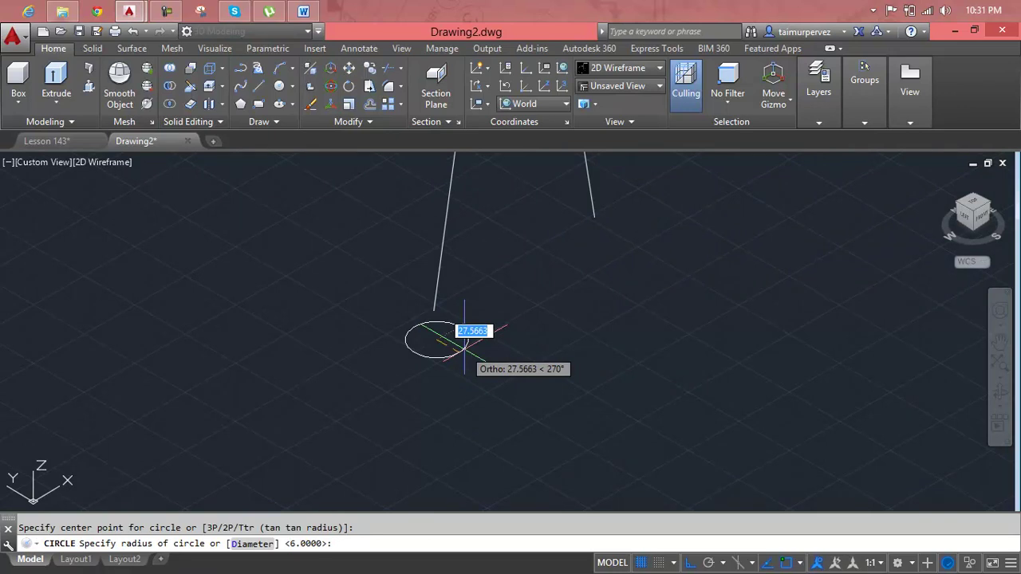
pyautogui.write('2')
pyautogui.press('Return')
pyautogui.scroll(5, 435, 341)
pyautogui.click(421, 327)
pyautogui.scroll(-5, 419, 327)
# - Draw a second circle of radius 5 at the same spot
pyautogui.write('c')
pyautogui.press('Return')
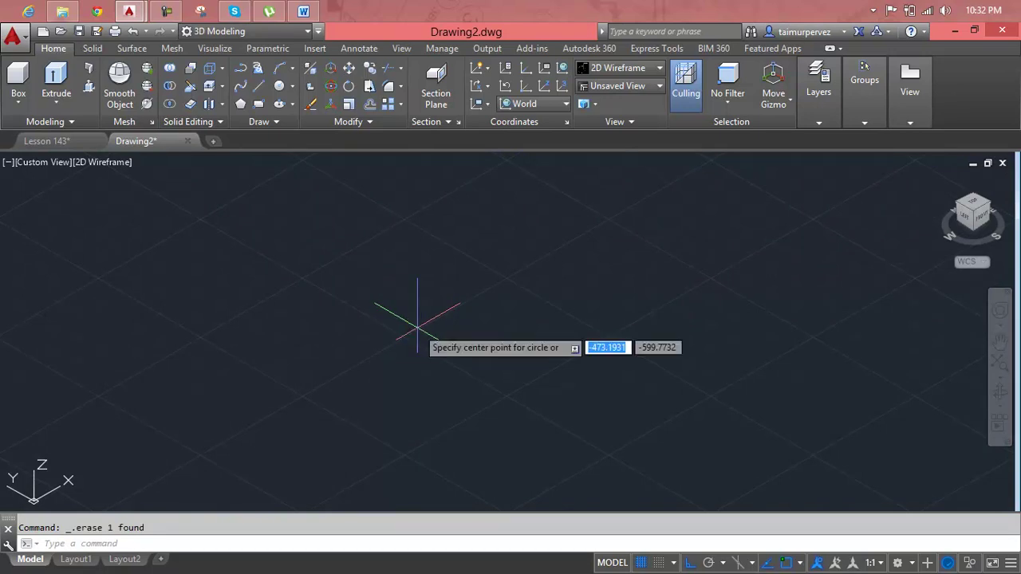
pyautogui.click(418, 322)
pyautogui.write('5')
pyautogui.press('Return')
pyautogui.scroll(-5, 461, 343)
pyautogui.scroll(-2, 466, 346)
pyautogui.press('Escape')
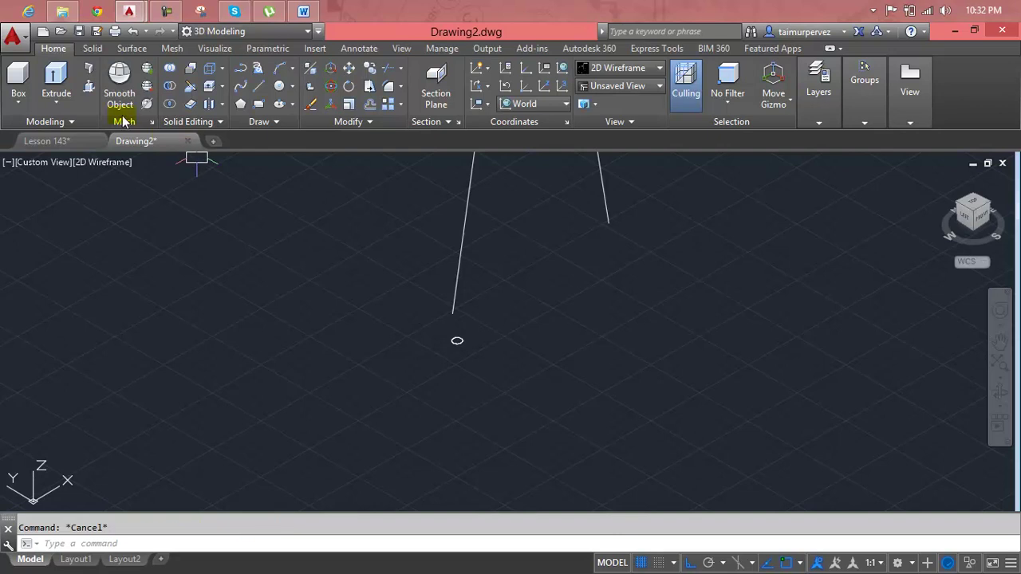
# - Sweep the small circle along the leg lines to form tubular legs
pyautogui.click(50, 97)
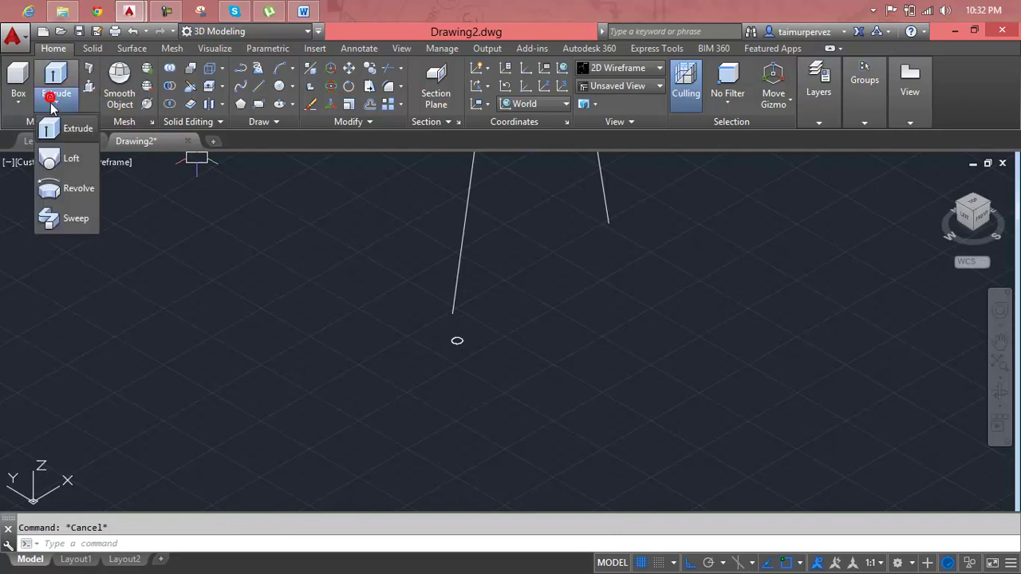
pyautogui.click(71, 223)
pyautogui.click(457, 340)
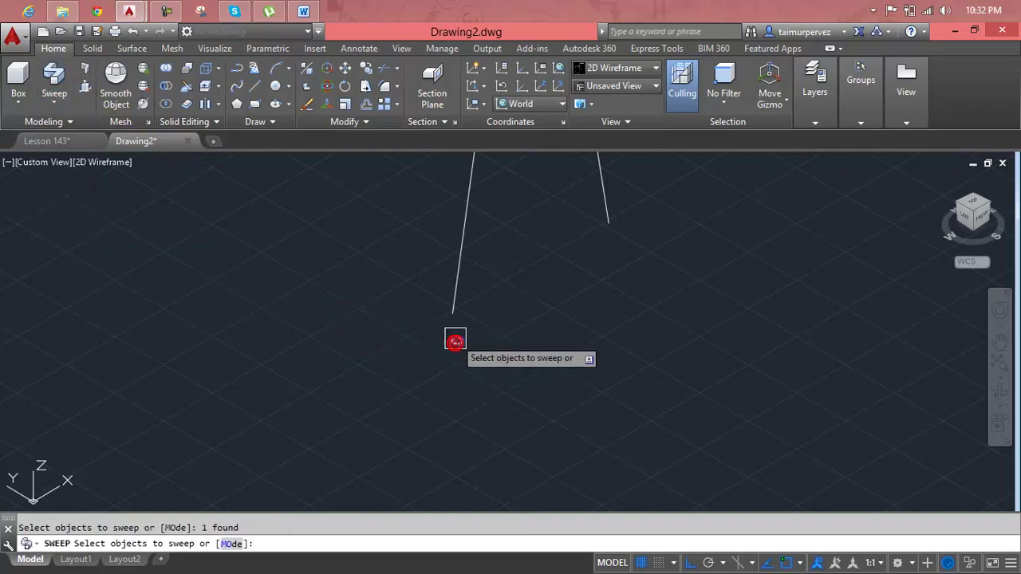
pyautogui.press('Return')
pyautogui.click(456, 299)
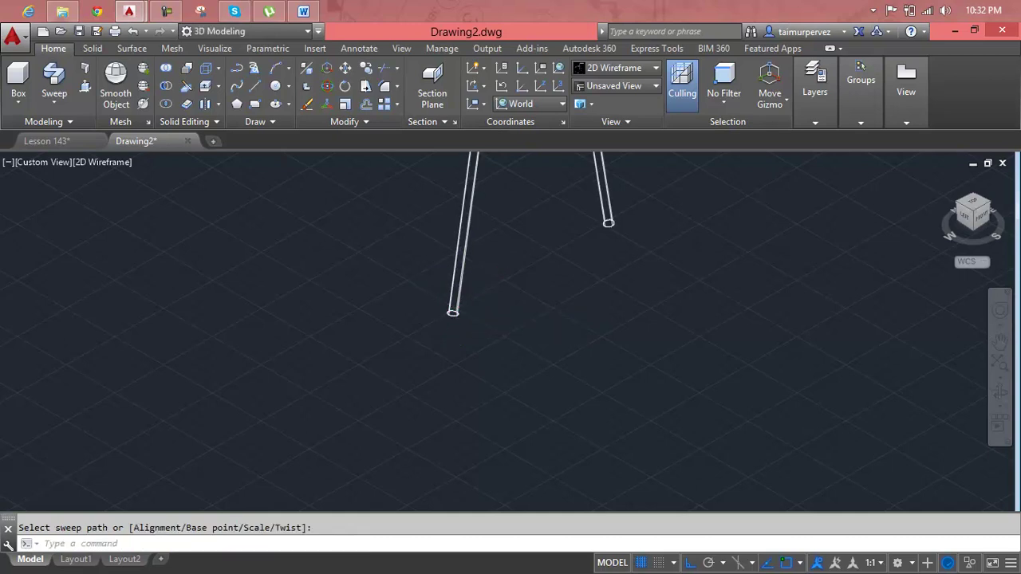
pyautogui.scroll(2, 496, 254)
pyautogui.scroll(3, 500, 236)
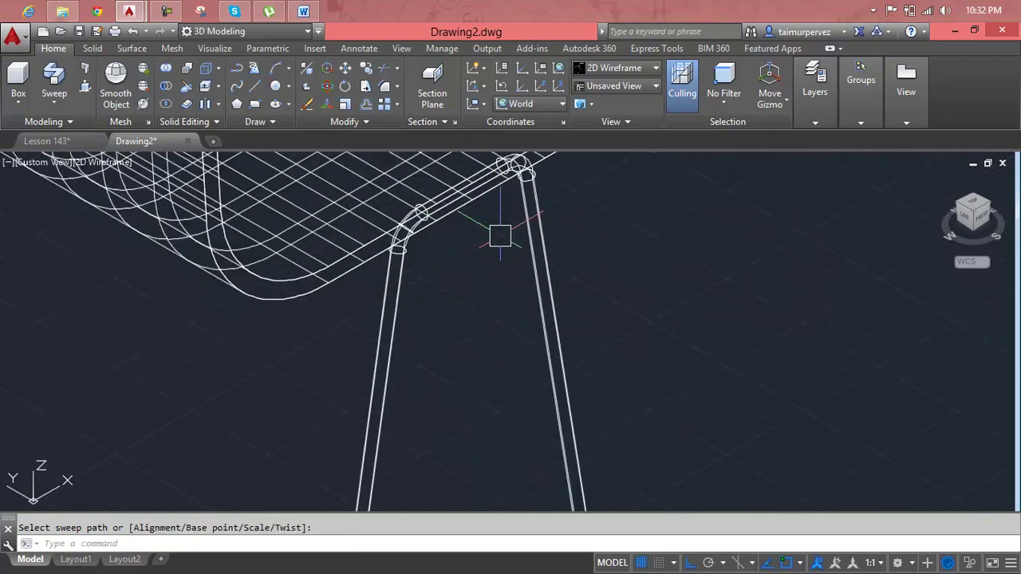
pyautogui.press('Escape')
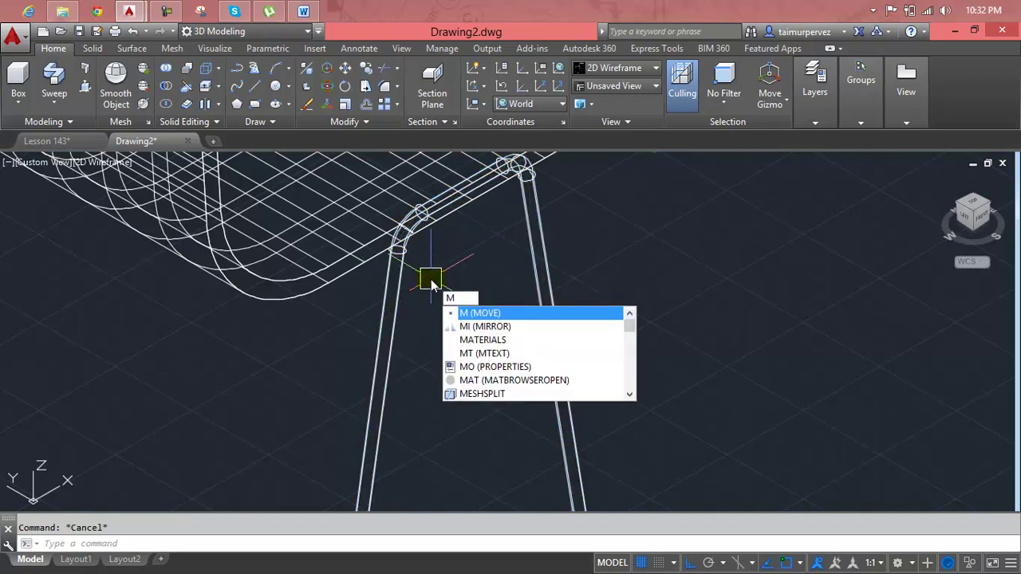
pyautogui.press('Escape')
pyautogui.click(940, 181)
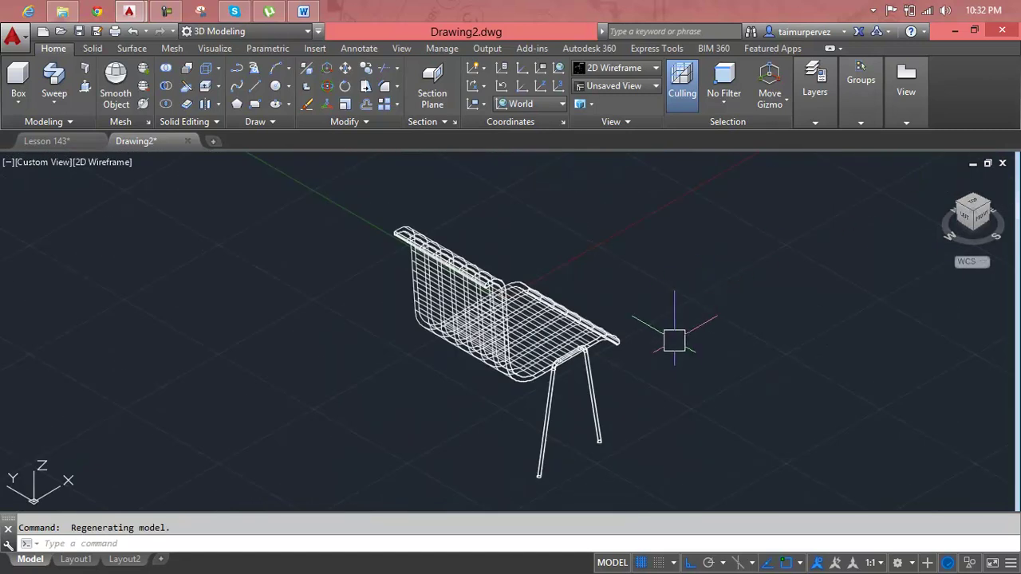
# - Switch the front-facing chair to Realistic shading and turn off the background grid with F7
pyautogui.keyDown('shift'); pyautogui.moveTo(674, 340); pyautogui.dragTo(486, 349, button='middle'); pyautogui.keyUp('shift')
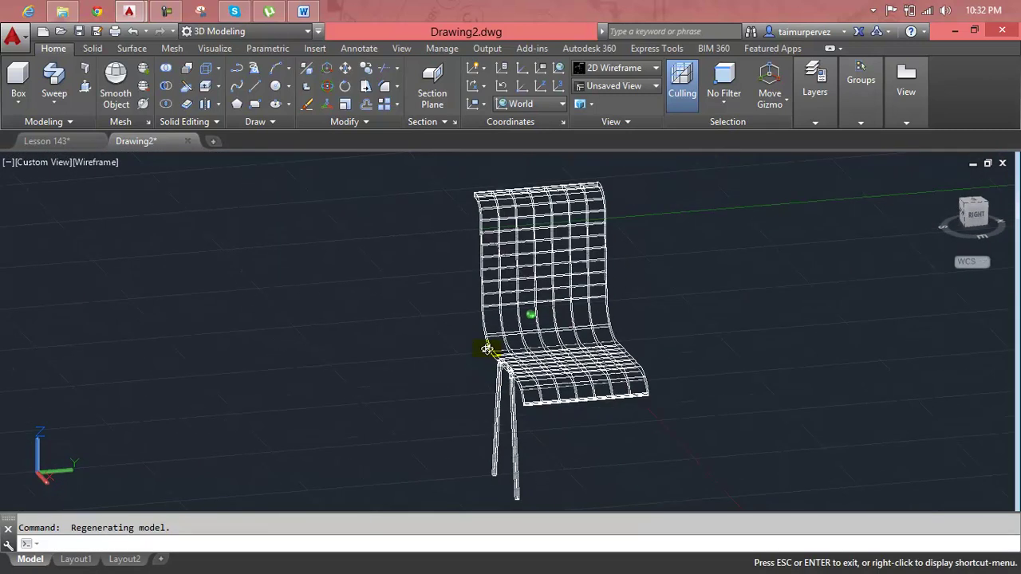
pyautogui.scroll(2, 569, 294)
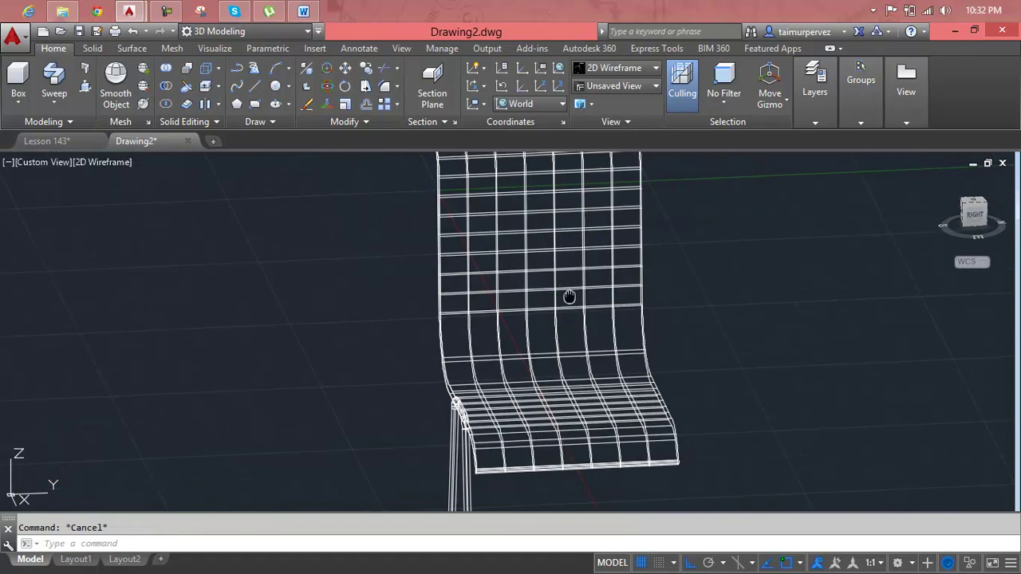
pyautogui.moveTo(569, 294); pyautogui.dragTo(541, 325, button='middle')
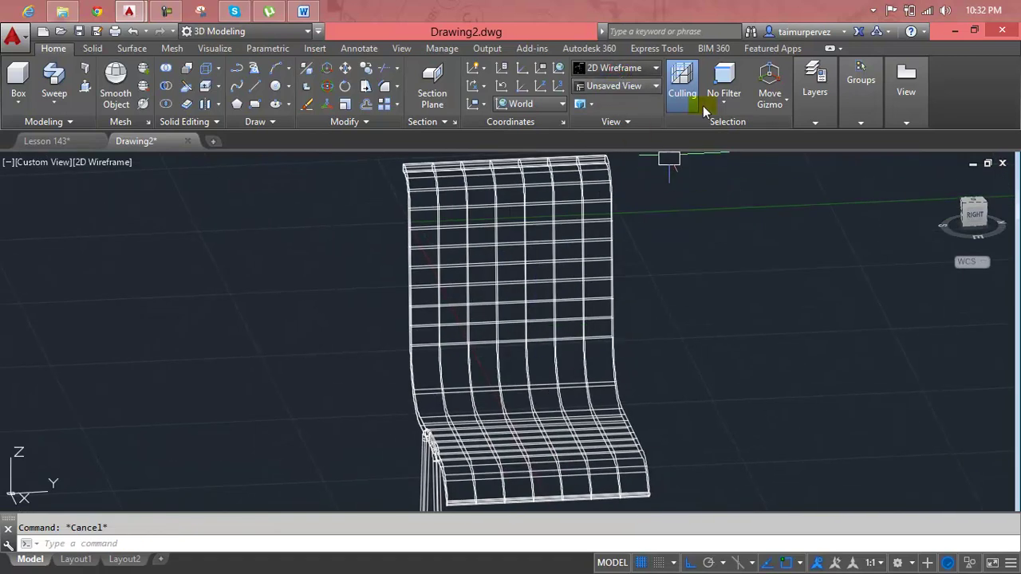
pyautogui.click(614, 68)
pyautogui.click(788, 96)
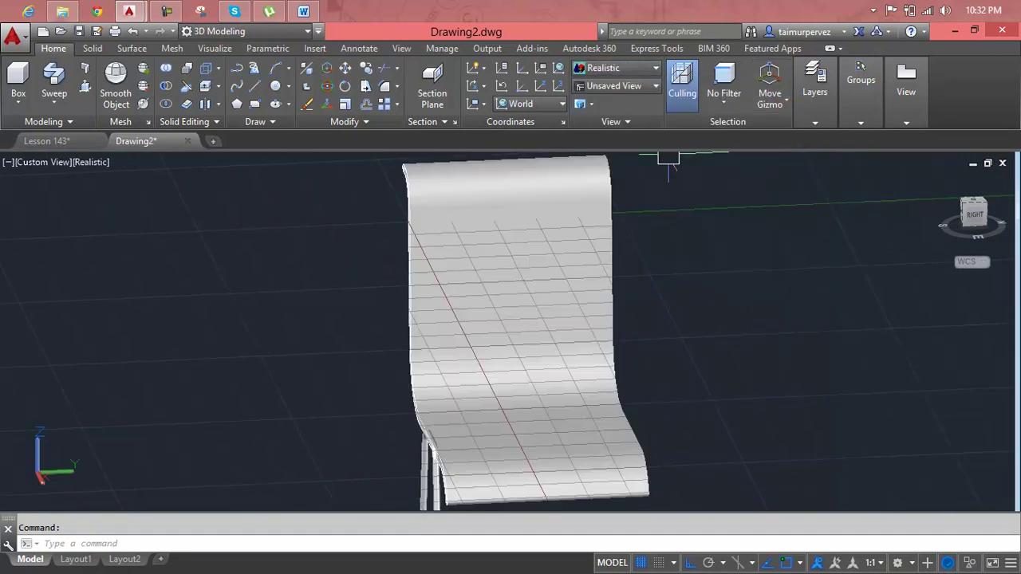
pyautogui.keyDown('shift'); pyautogui.moveTo(563, 359); pyautogui.dragTo(558, 319, button='middle'); pyautogui.keyUp('shift')
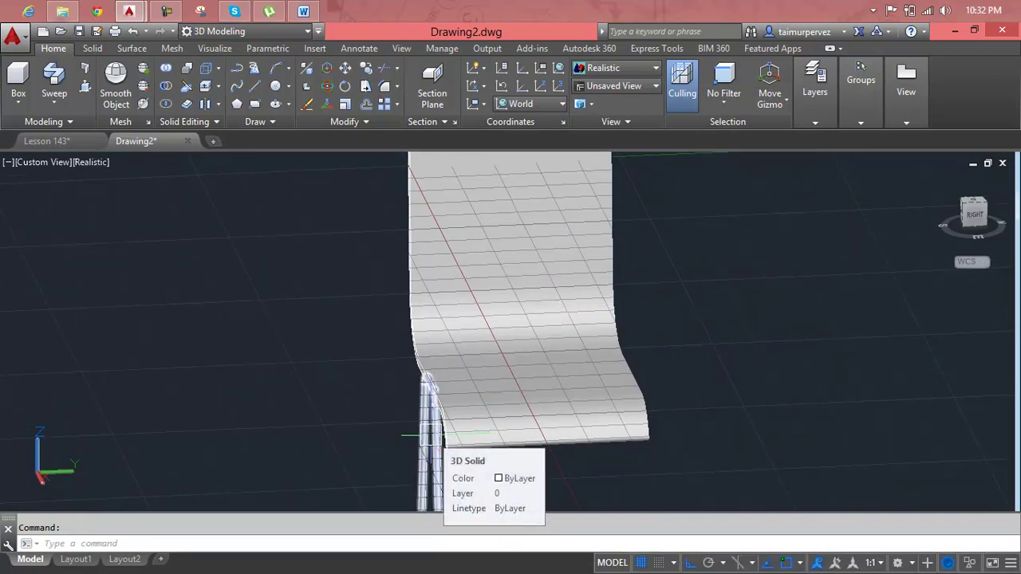
pyautogui.press('F7')
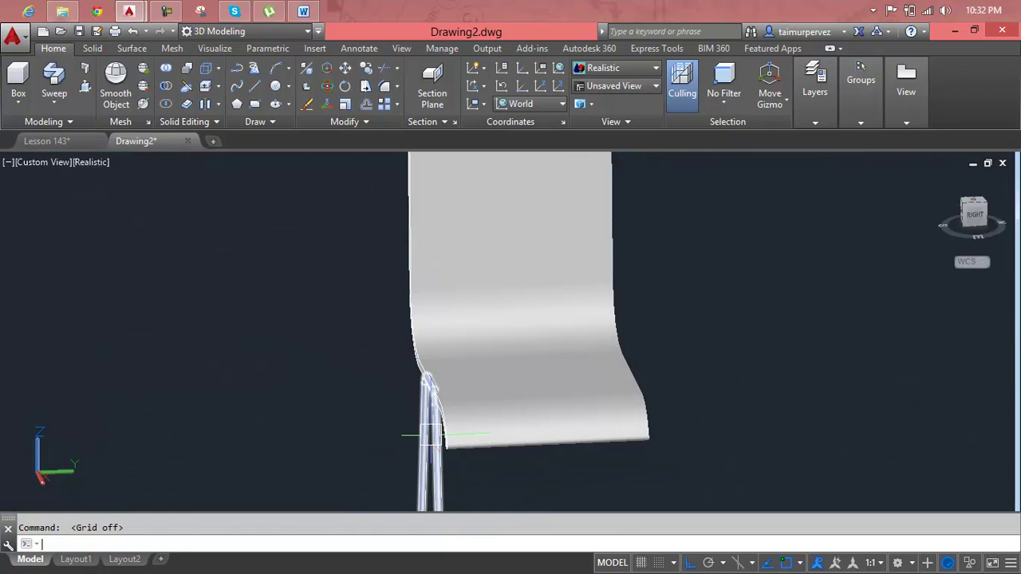
pyautogui.keyDown('shift'); pyautogui.moveTo(431, 436); pyautogui.dragTo(419, 402, button='middle'); pyautogui.keyUp('shift')
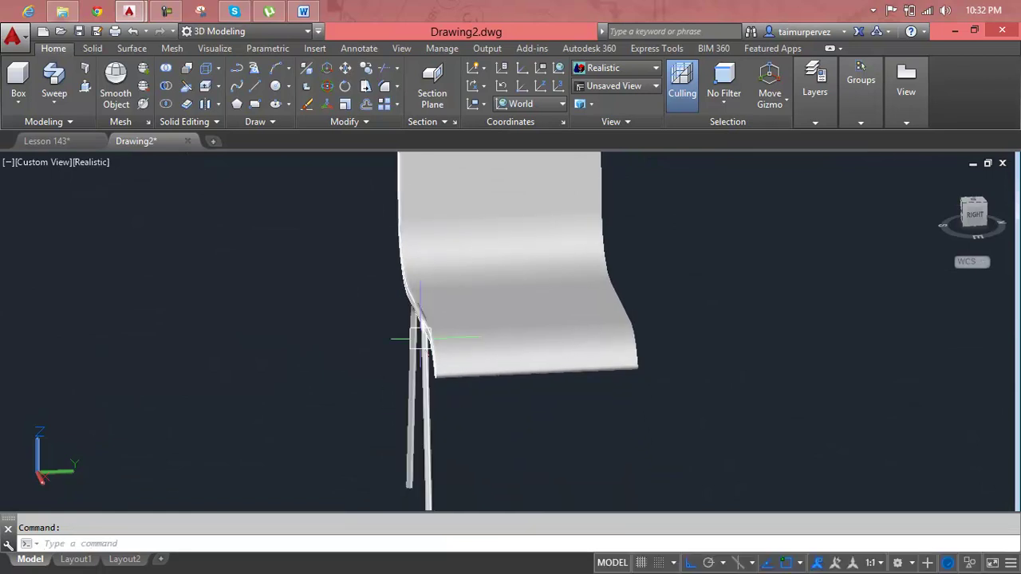
# - Abandon a flat MIRROR of the leg and start MIRROR3D with the chair leg selected
pyautogui.write('mirror')
pyautogui.press('Return')
pyautogui.click(430, 409)
pyautogui.press('Return')
pyautogui.press('Escape')
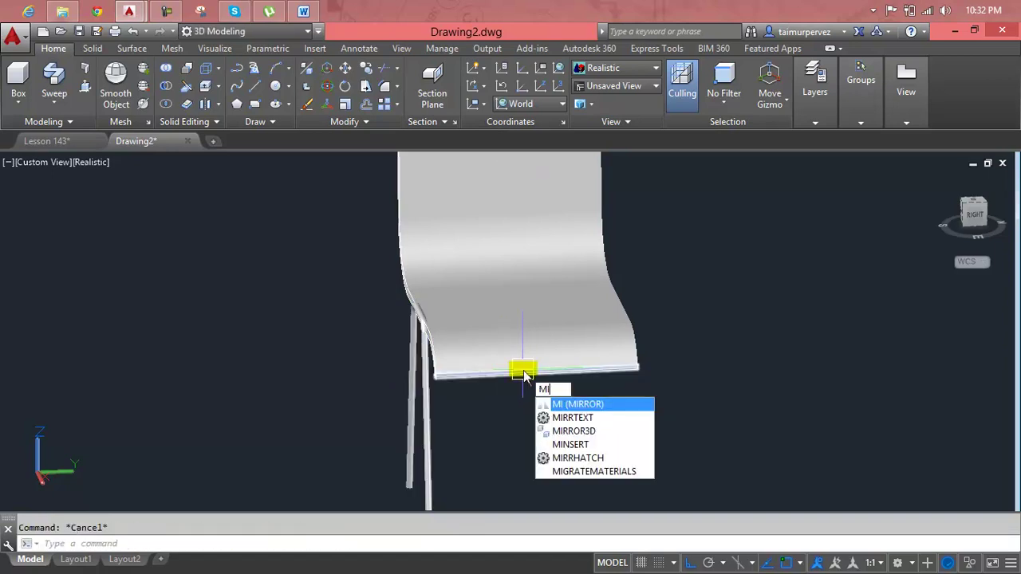
pyautogui.click(562, 433)
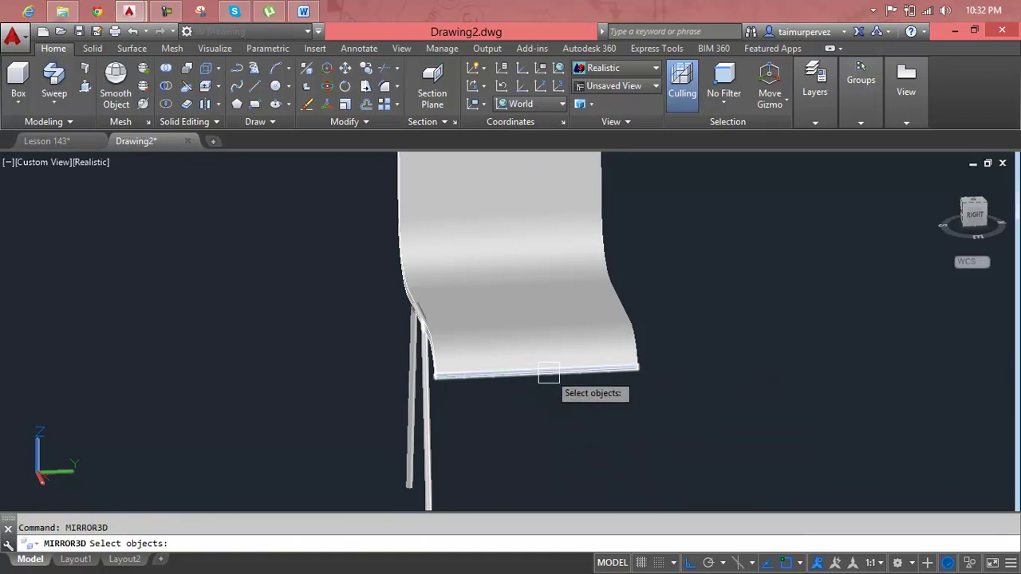
pyautogui.click(428, 421)
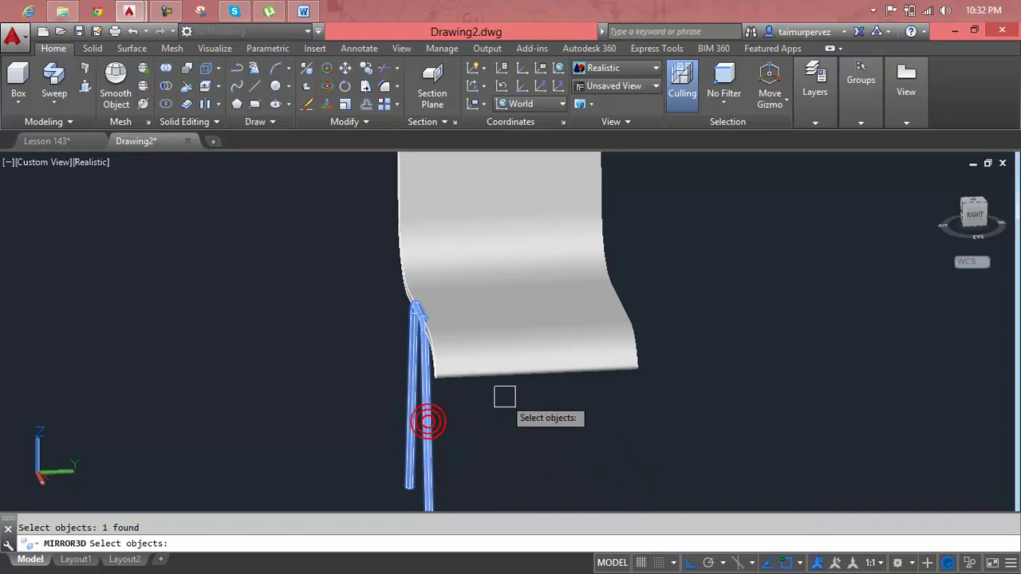
pyautogui.press('Return')
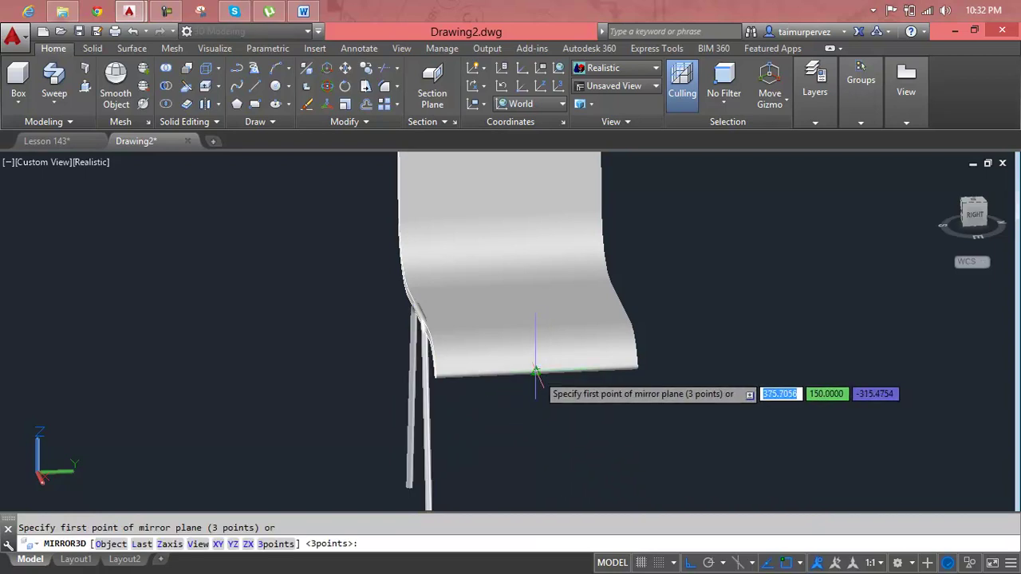
# - Define the mirror plane with three points along the seat's centre, keeping the original leg
pyautogui.click(535, 370)
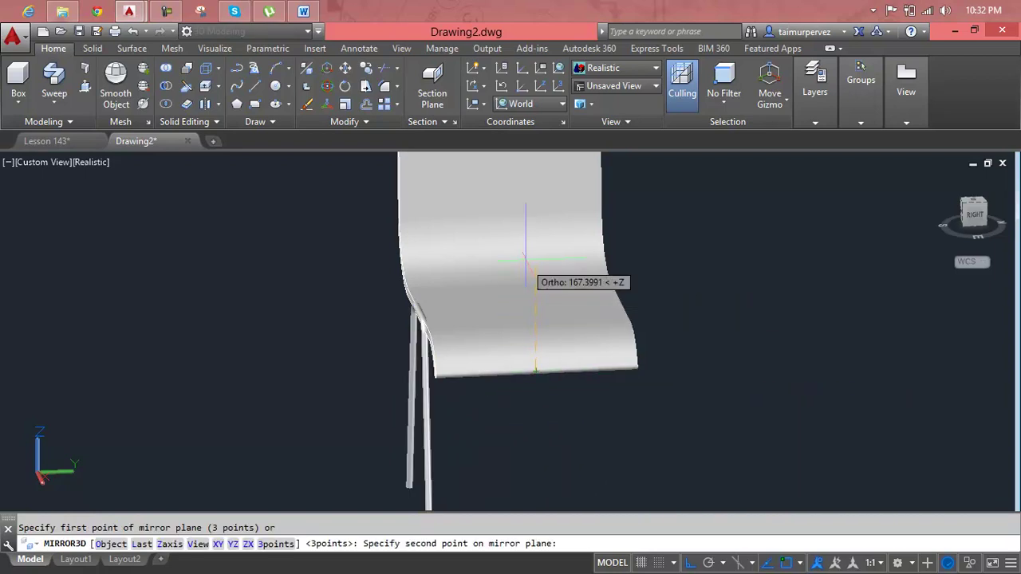
pyautogui.scroll(3, 515, 281)
pyautogui.scroll(2, 527, 279)
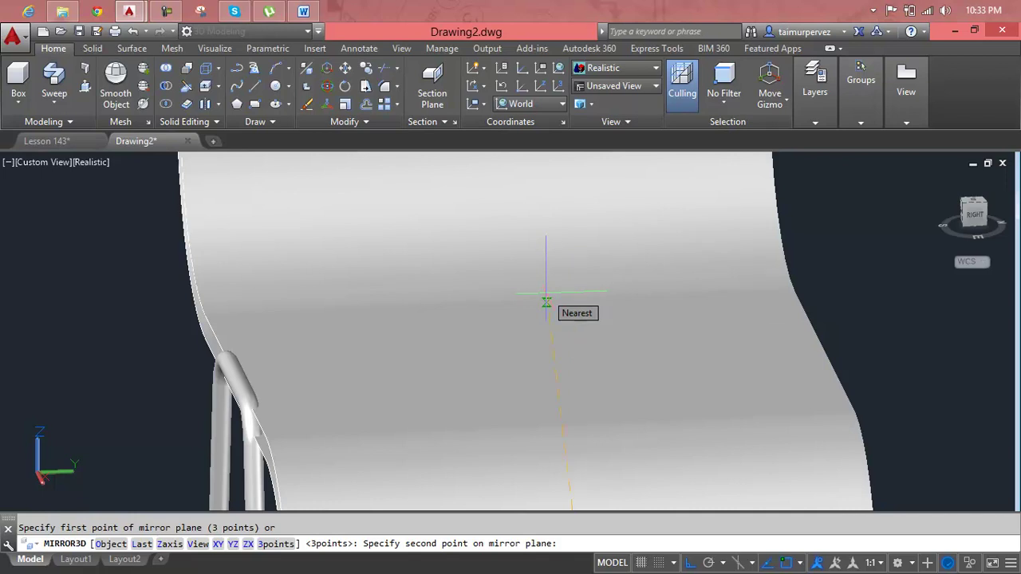
pyautogui.press('F8')
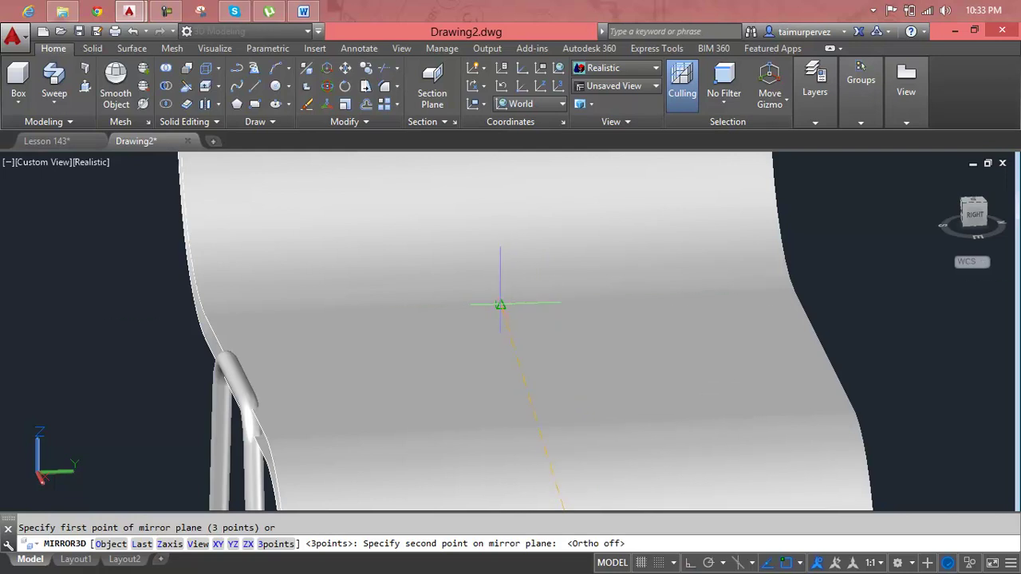
pyautogui.click(501, 304)
pyautogui.scroll(-3, 501, 305)
pyautogui.moveTo(486, 399)
pyautogui.mouseDown(button='middle')
pyautogui.moveTo(485, 311)
pyautogui.moveTo(448, 391)
pyautogui.mouseUp(button='middle')
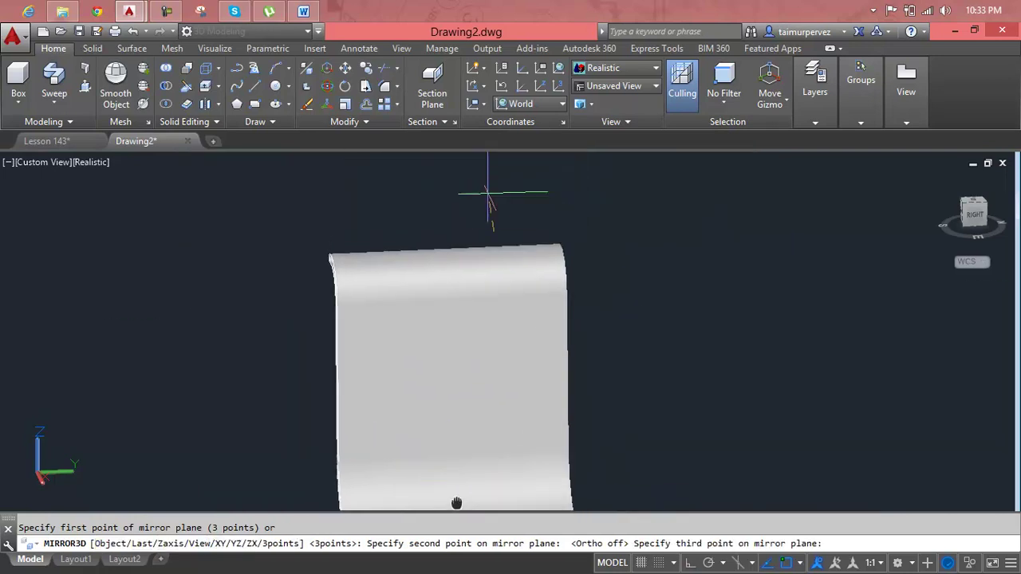
pyautogui.click(452, 303)
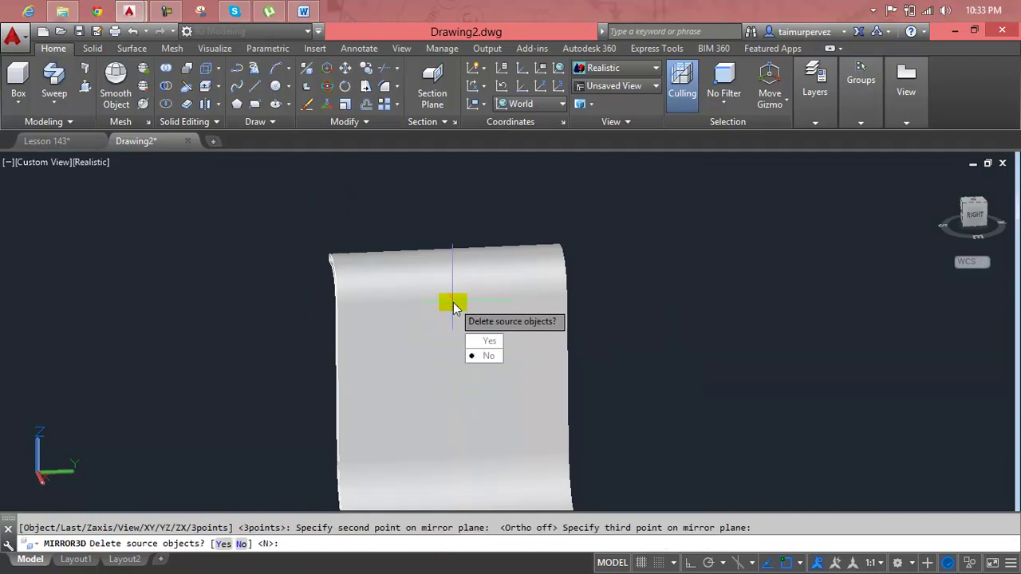
pyautogui.press('Return')
pyautogui.scroll(-3, 455, 308)
pyautogui.moveTo(518, 415); pyautogui.dragTo(486, 290, button='middle')
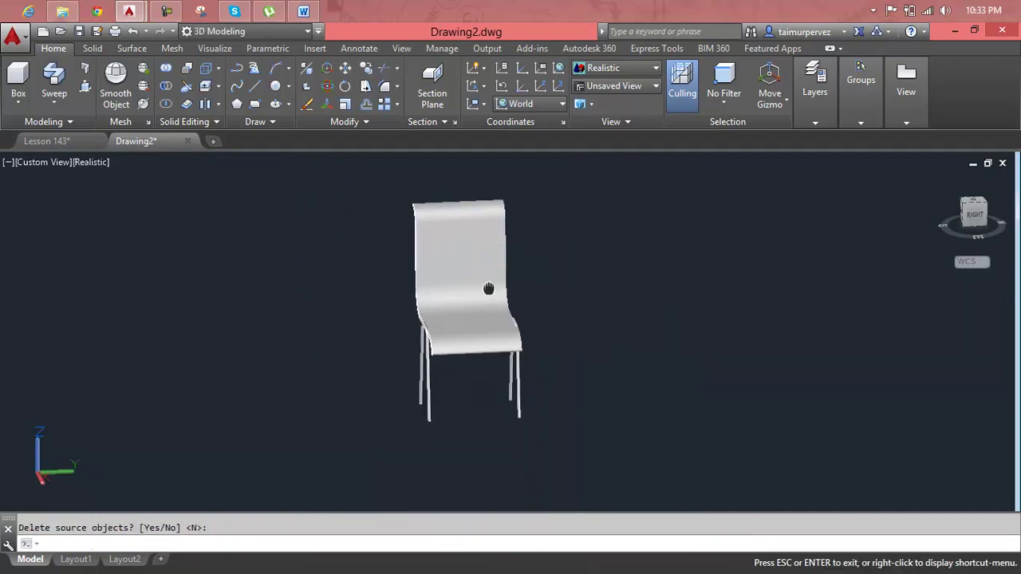
pyautogui.moveTo(594, 423)
pyautogui.keyDown('shift'); pyautogui.mouseDown(button='middle')
pyautogui.moveTo(489, 433)
pyautogui.moveTo(417, 346)
pyautogui.moveTo(553, 419)
pyautogui.moveTo(719, 423)
pyautogui.mouseUp(button='middle'); pyautogui.keyUp('shift')
pyautogui.scroll(2, 475, 289)
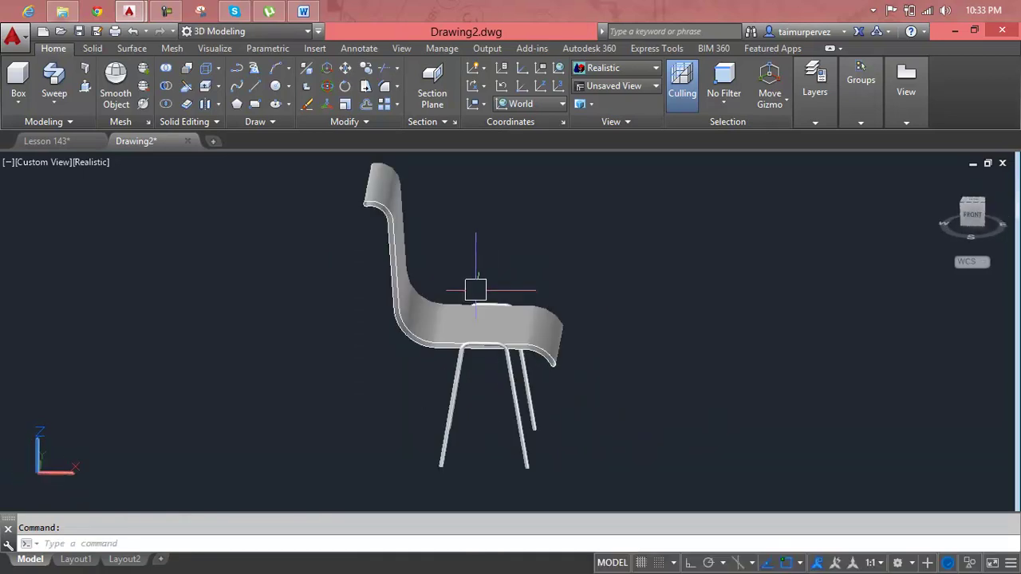
pyautogui.scroll(3, 385, 275)
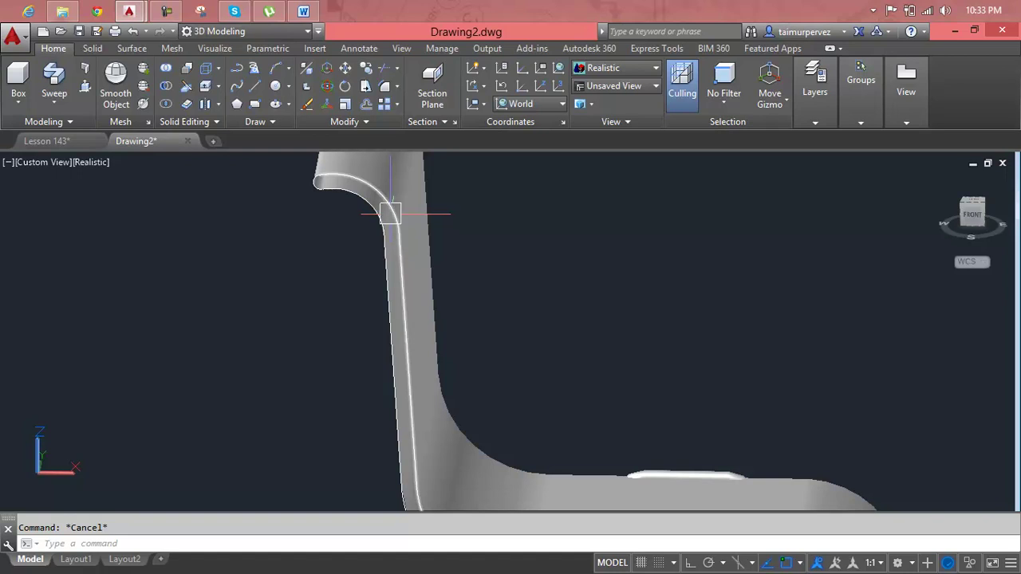
pyautogui.click(392, 215)
pyautogui.press('Delete')
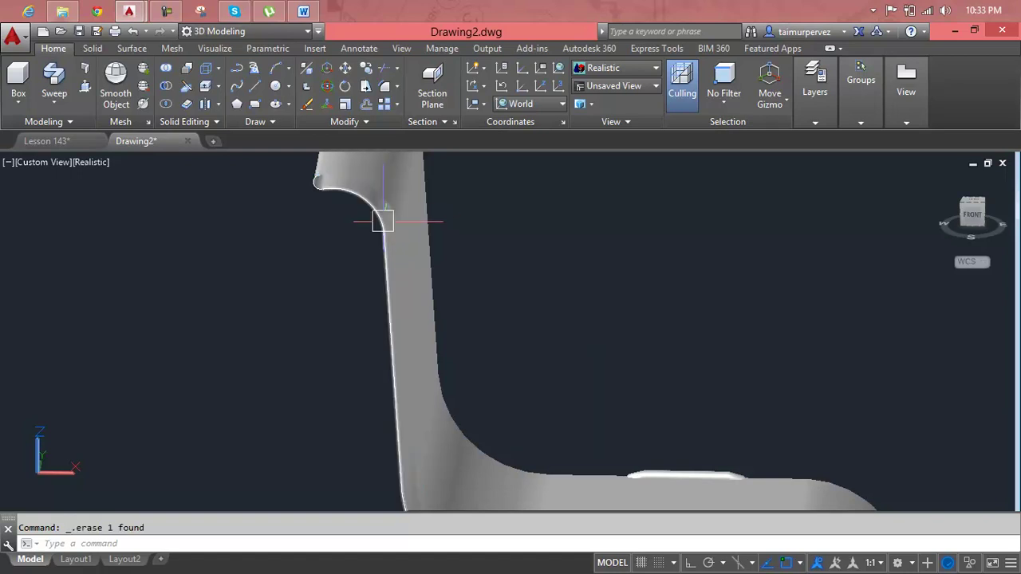
pyautogui.click(381, 220)
pyautogui.press('Delete')
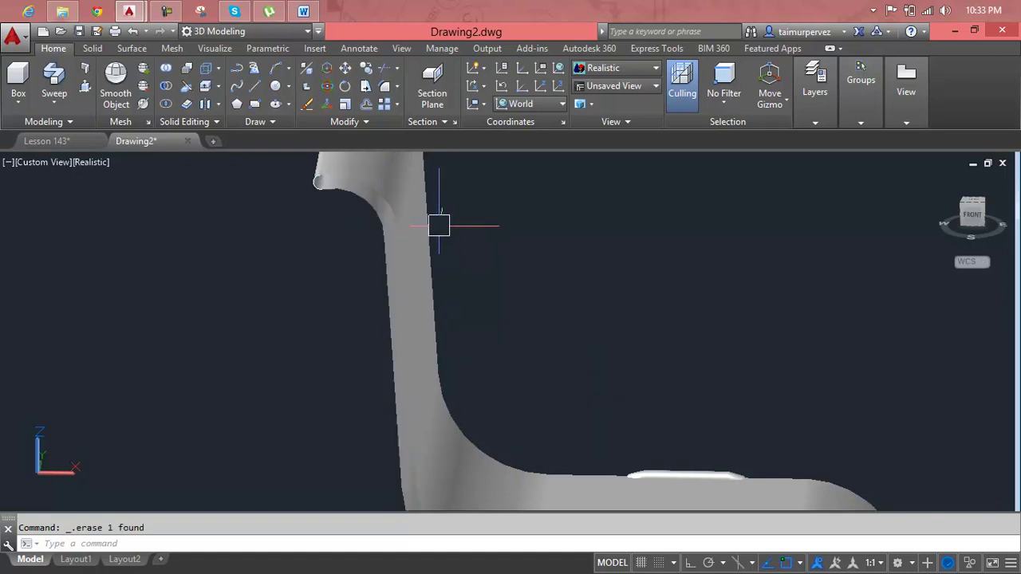
pyautogui.scroll(3, 342, 205)
pyautogui.scroll(2, 320, 175)
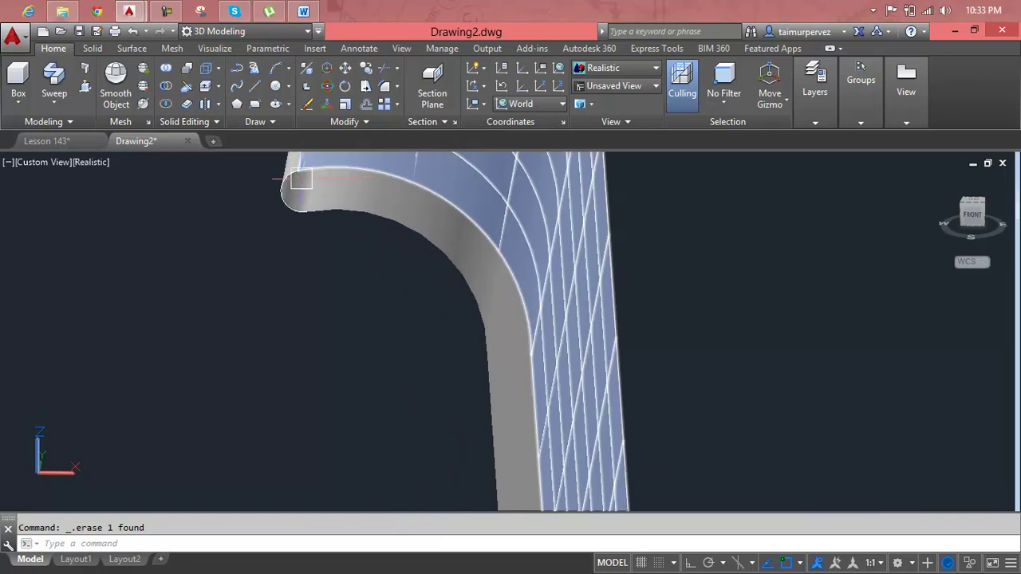
pyautogui.scroll(-2, 292, 180)
pyautogui.scroll(-2, 547, 371)
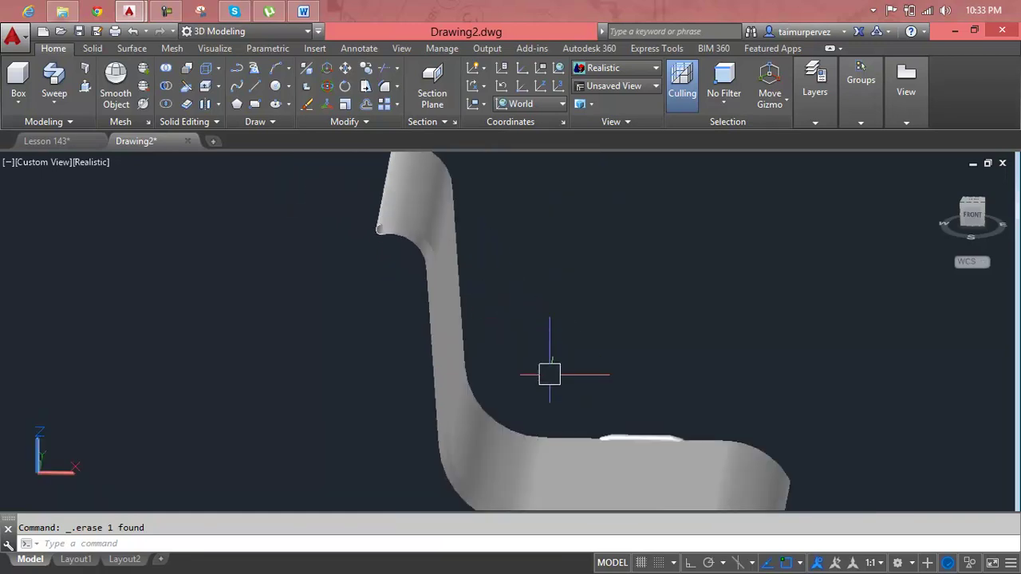
pyautogui.scroll(-2, 565, 395)
pyautogui.moveTo(556, 390)
pyautogui.keyDown('shift'); pyautogui.mouseDown(button='middle')
pyautogui.moveTo(574, 375)
pyautogui.moveTo(571, 385)
pyautogui.moveTo(601, 383)
pyautogui.mouseUp(button='middle'); pyautogui.keyUp('shift')
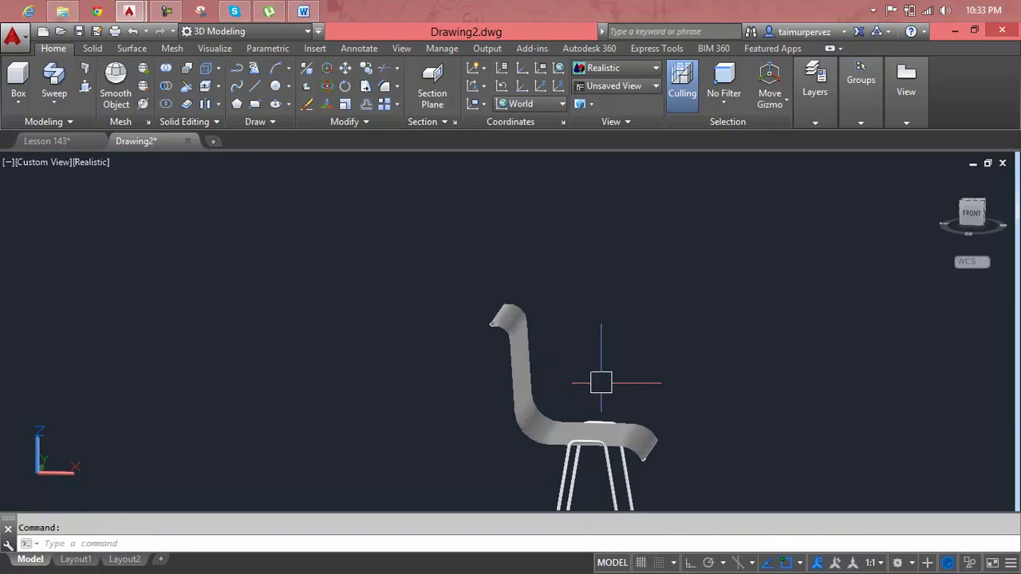
pyautogui.hotkey('ctrl', 'z')
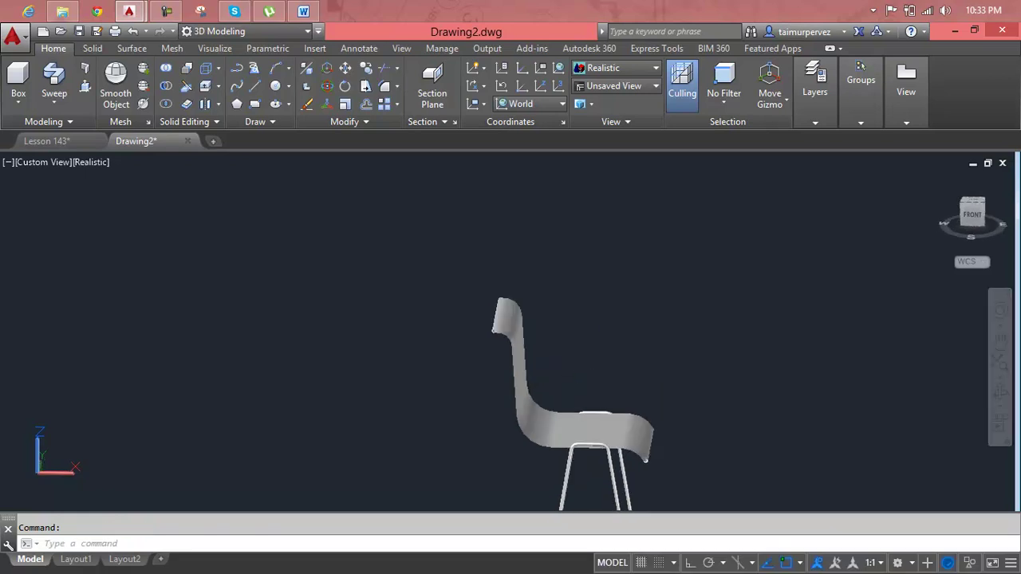
pyautogui.hotkey('ctrl', 'z')
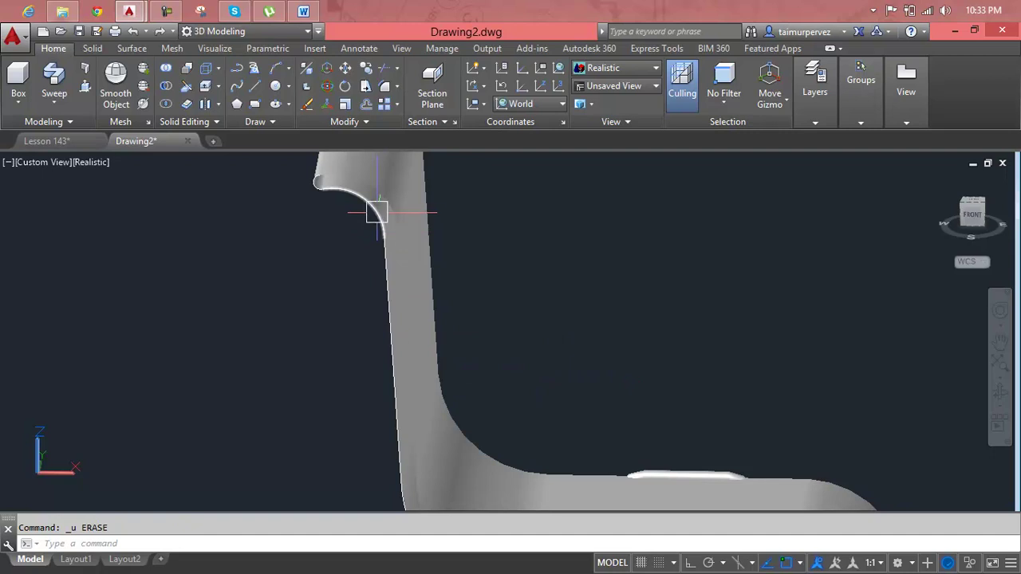
pyautogui.hotkey('ctrl', 'z')
pyautogui.hotkey('ctrl', 'z')
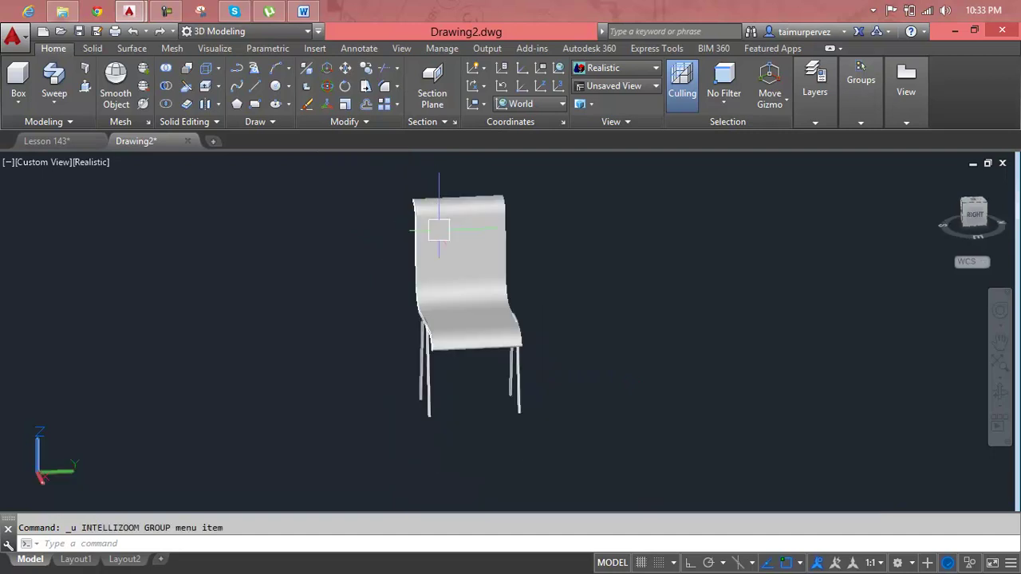
pyautogui.moveTo(463, 319)
pyautogui.keyDown('shift'); pyautogui.mouseDown(button='middle')
pyautogui.moveTo(600, 296)
pyautogui.moveTo(467, 337)
pyautogui.moveTo(330, 300)
pyautogui.moveTo(240, 343)
pyautogui.mouseUp(button='middle'); pyautogui.keyUp('shift')
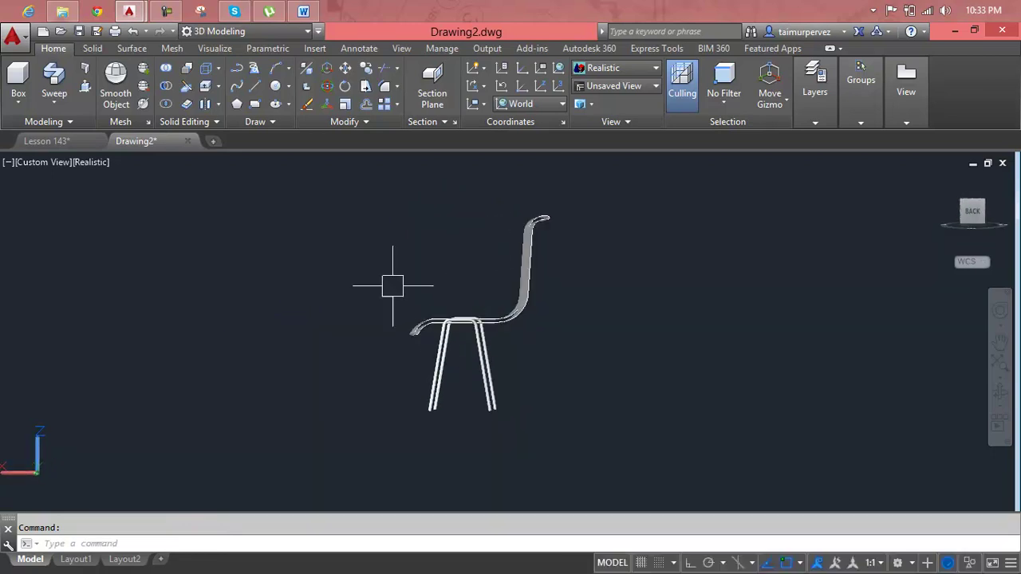
pyautogui.scroll(2, 587, 216)
pyautogui.scroll(3, 570, 213)
pyautogui.moveTo(408, 272)
pyautogui.keyDown('shift'); pyautogui.mouseDown(button='middle')
pyautogui.moveTo(439, 356)
pyautogui.moveTo(649, 360)
pyautogui.mouseUp(button='middle'); pyautogui.keyUp('shift')
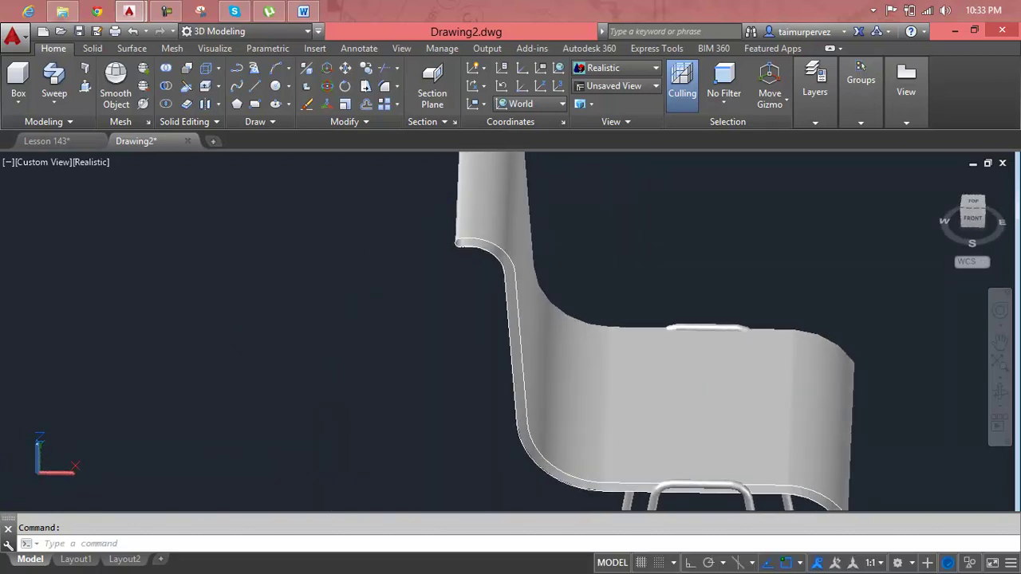
pyautogui.scroll(3, 496, 249)
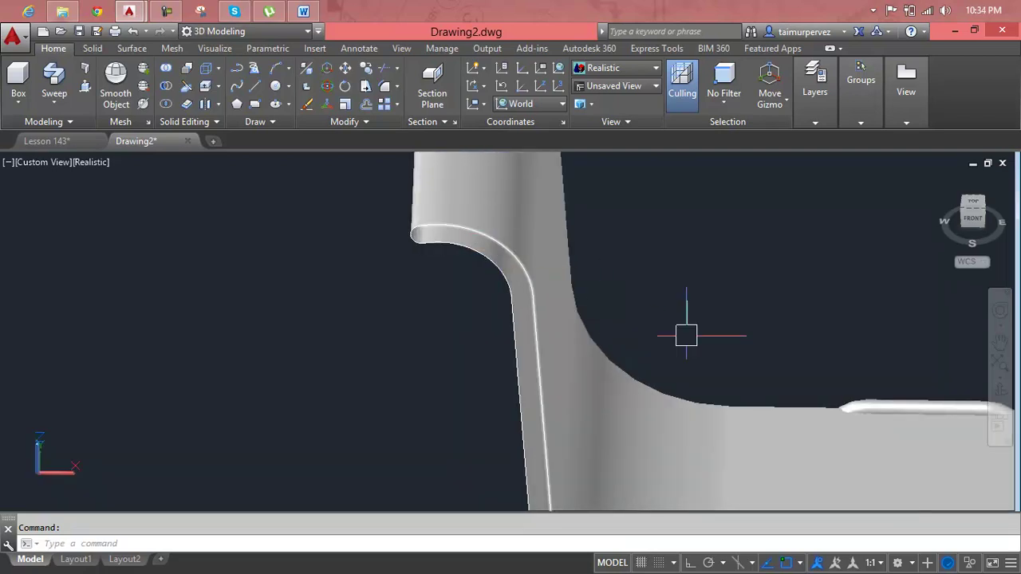
pyautogui.hotkey('ctrl', 'z')
pyautogui.hotkey('ctrl', 'z')
pyautogui.hotkey('ctrl', 'z')
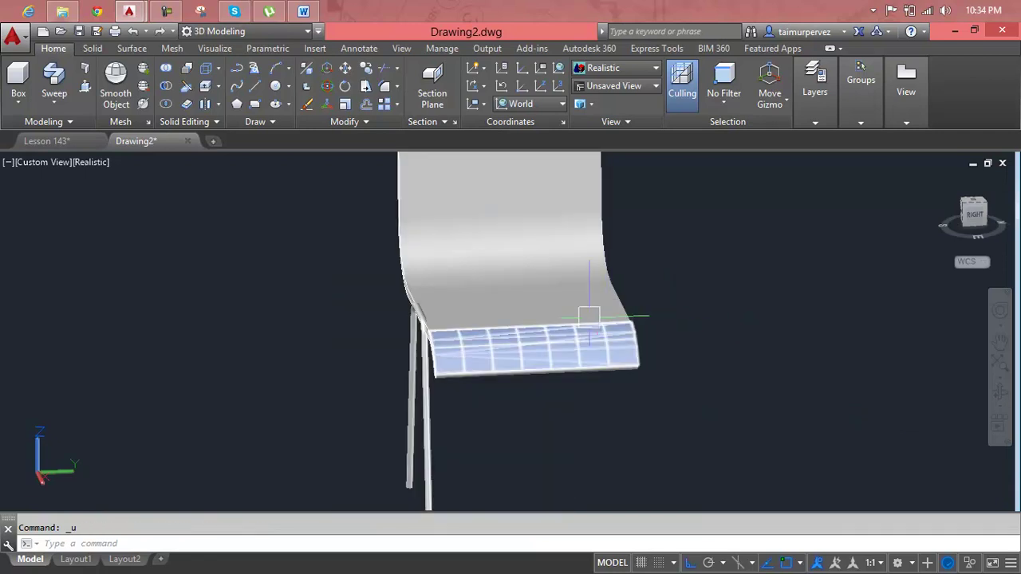
pyautogui.hotkey('ctrl', 'z')
pyautogui.hotkey('ctrl', 'z')
pyautogui.hotkey('ctrl', 'z')
pyautogui.hotkey('ctrl', 'z')
pyautogui.hotkey('ctrl', 'z')
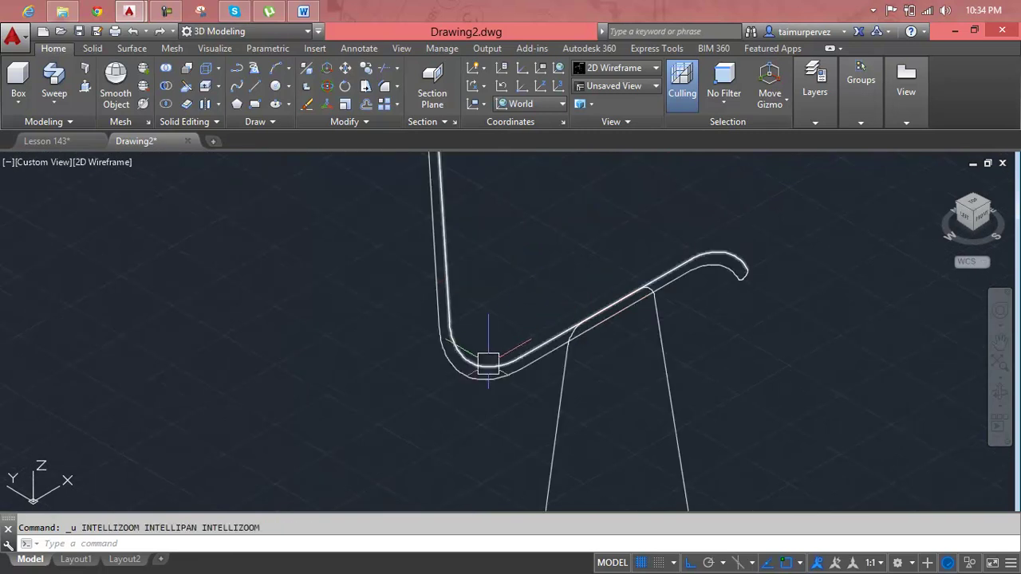
# - Zoom in on the seat tube and start a LINE, then cancel it
pyautogui.scroll(-2, 488, 364)
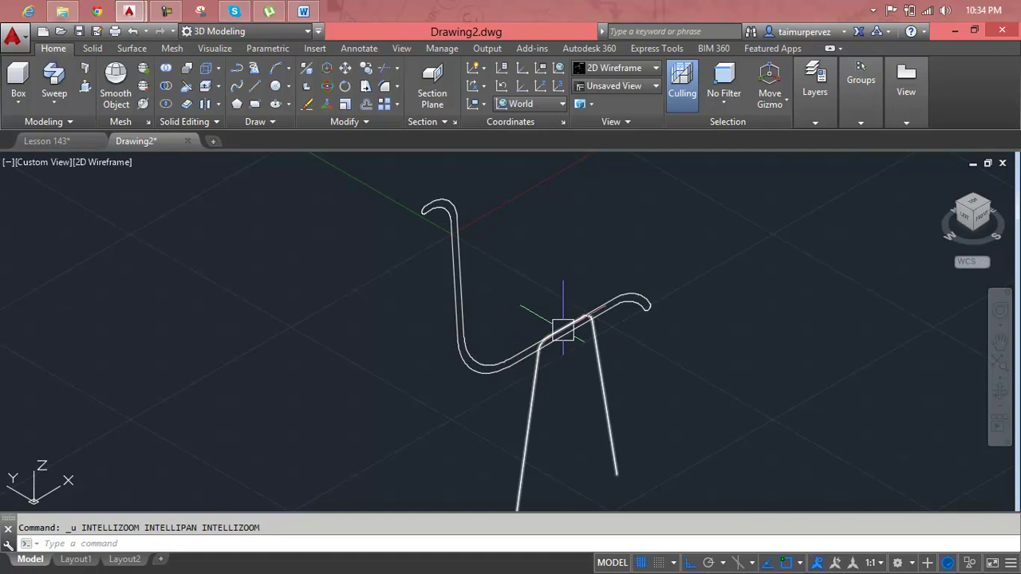
pyautogui.scroll(4, 562, 329)
pyautogui.scroll(1, 563, 330)
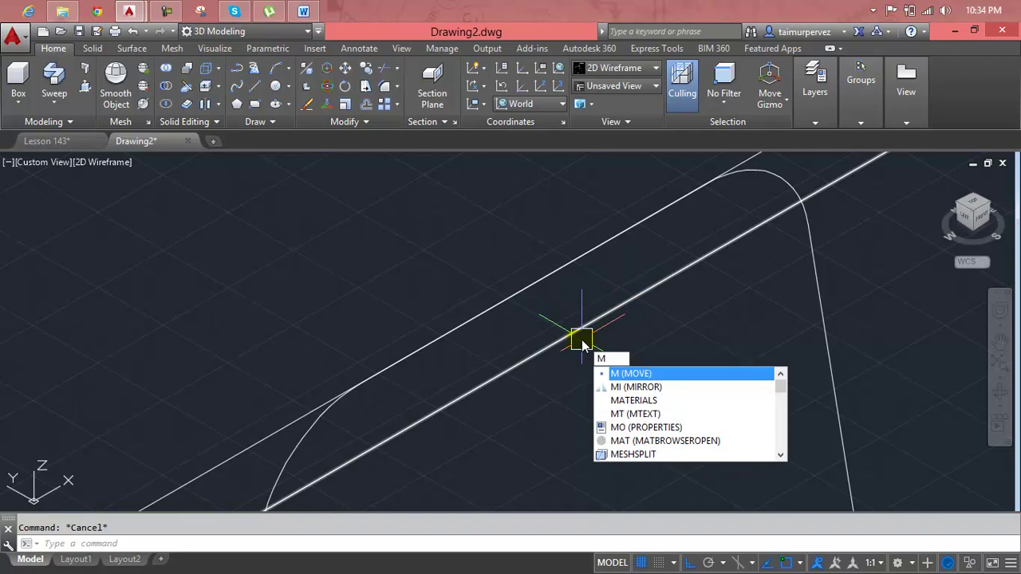
pyautogui.press('Escape')
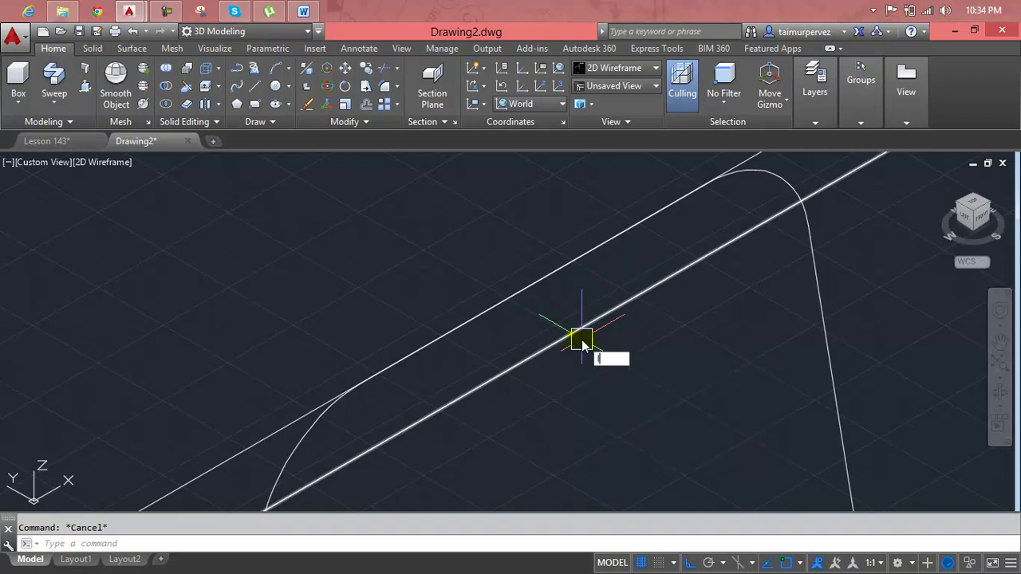
pyautogui.write('l')
pyautogui.press('Return')
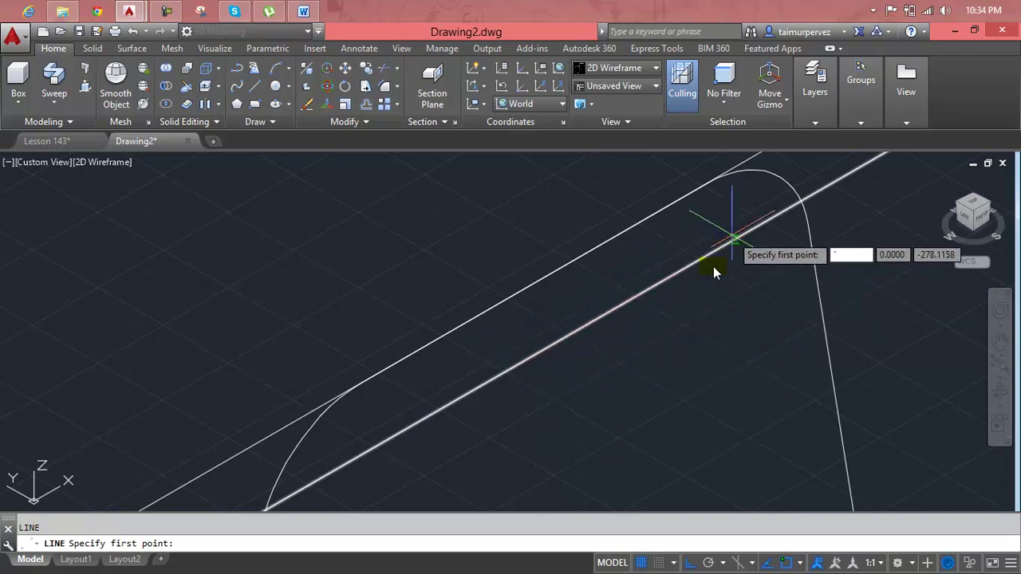
pyautogui.press('Escape')
# - Orbit to see the whole bent path and begin a line on the tube edge, then cancel it
pyautogui.keyDown('shift'); pyautogui.moveTo(713, 266); pyautogui.dragTo(594, 299, button='middle'); pyautogui.keyUp('shift')
pyautogui.scroll(5, 595, 299)
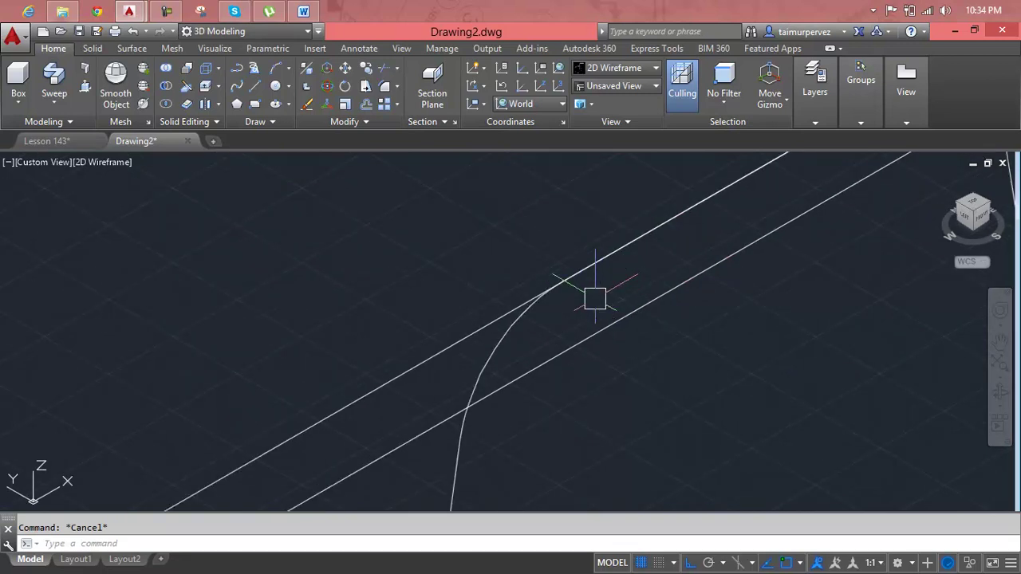
pyautogui.write('l')
pyautogui.press('Return')
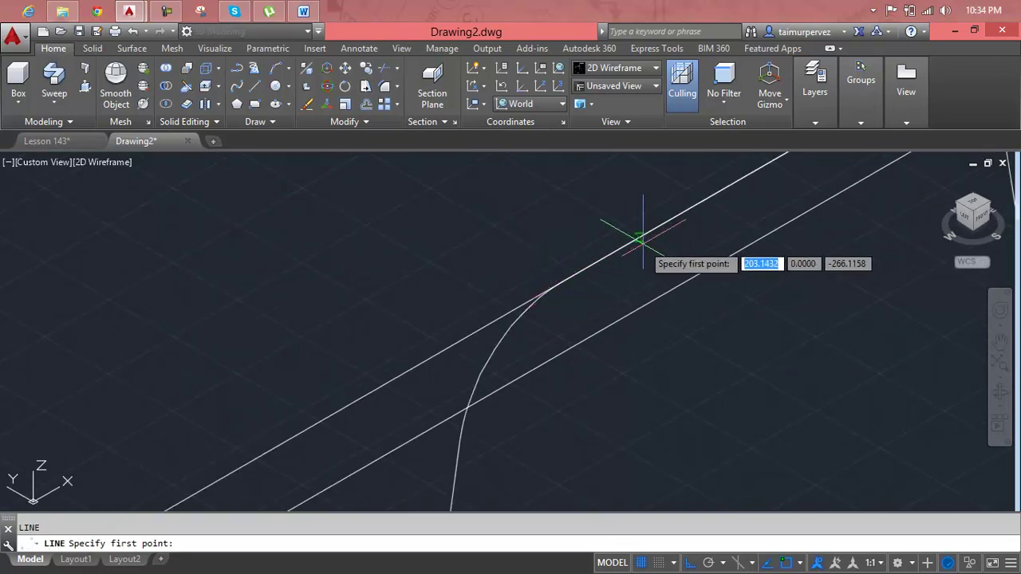
pyautogui.click(702, 201)
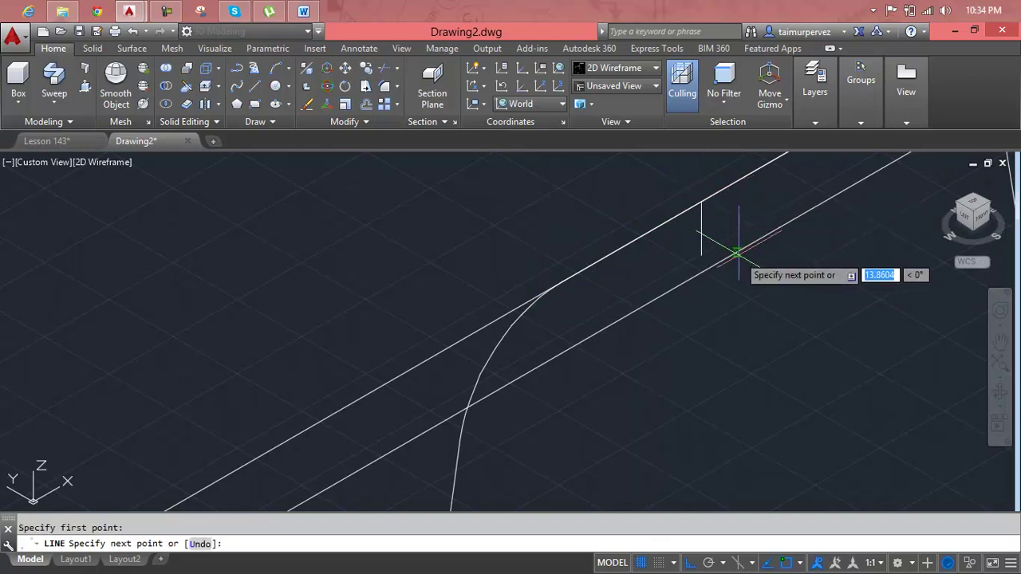
pyautogui.scroll(4, 737, 253)
pyautogui.press('Escape')
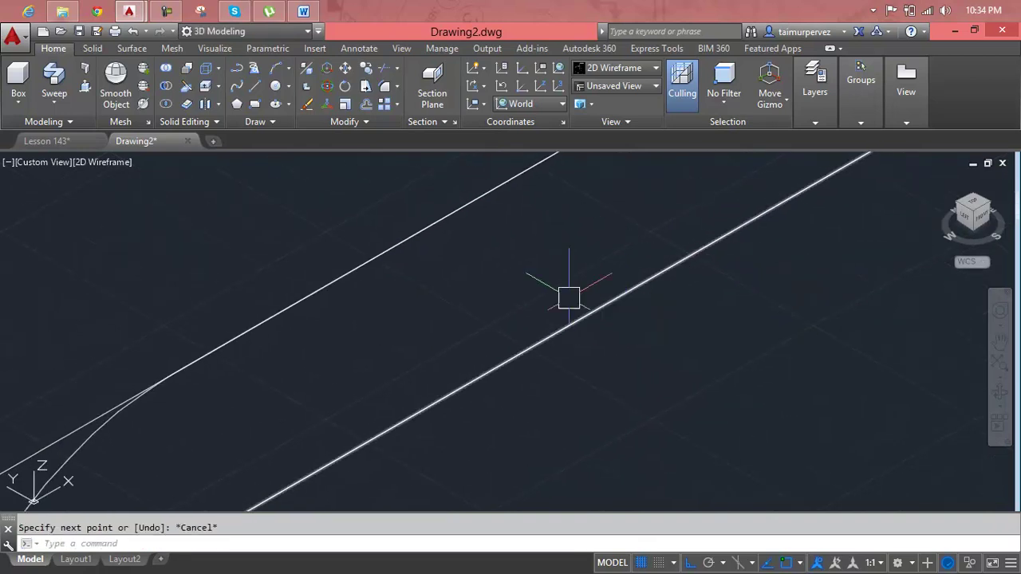
pyautogui.click(37, 165)
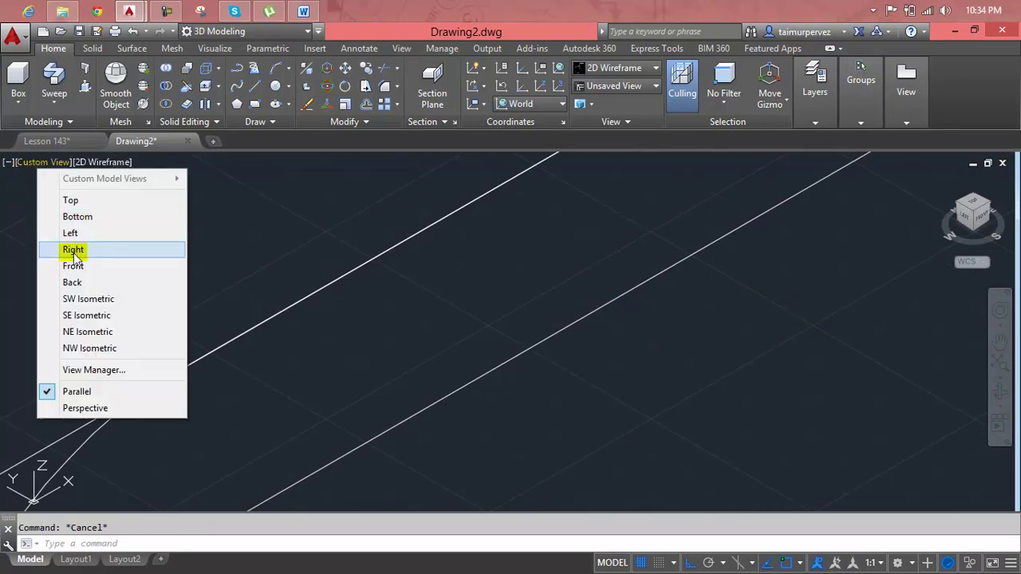
# - In Front view, draw a vertical line from the seat tube's upper edge to its lower edge
pyautogui.click(72, 265)
pyautogui.scroll(1, 391, 280)
pyautogui.scroll(3, 446, 312)
pyautogui.scroll(2, 444, 248)
pyautogui.scroll(4, 456, 287)
pyautogui.press('Escape')
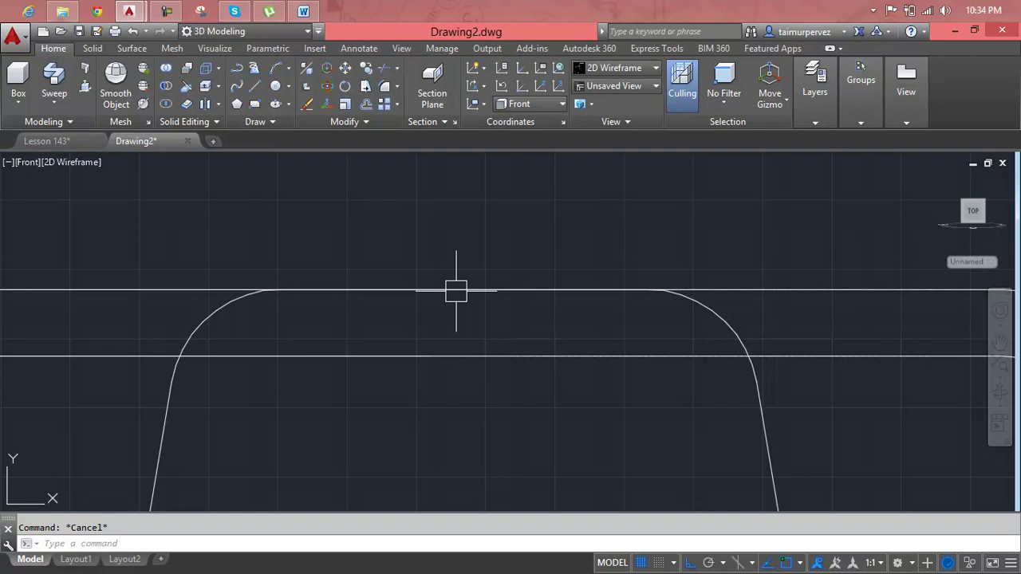
pyautogui.press('Return')
pyautogui.click(464, 291)
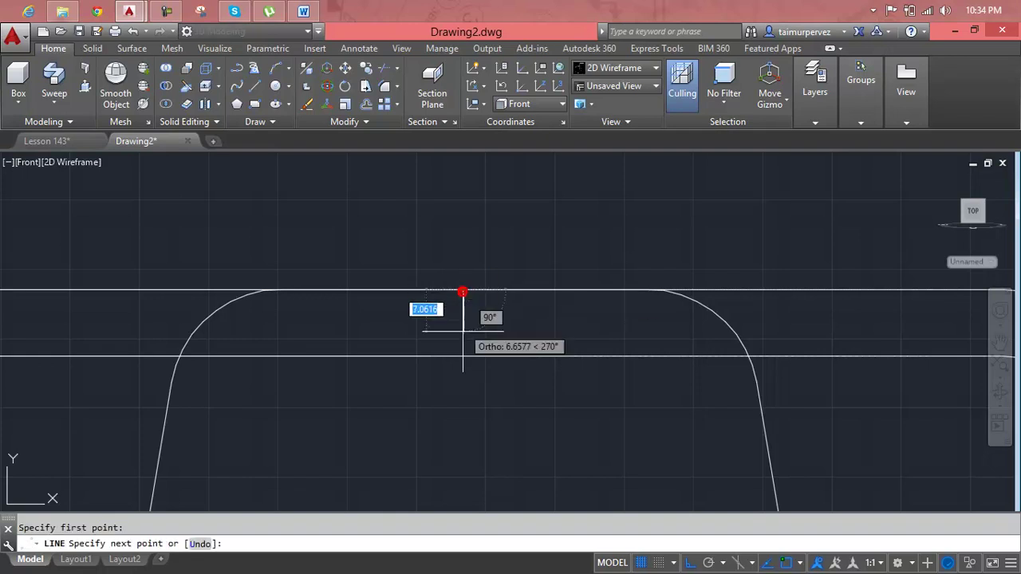
pyautogui.click(463, 356)
pyautogui.press('Return')
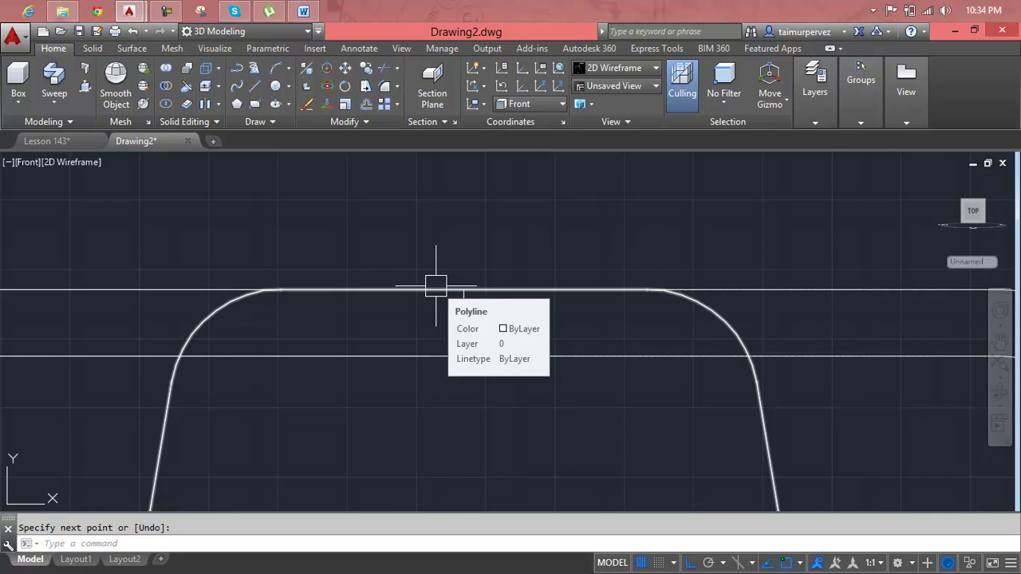
pyautogui.moveTo(972, 212)
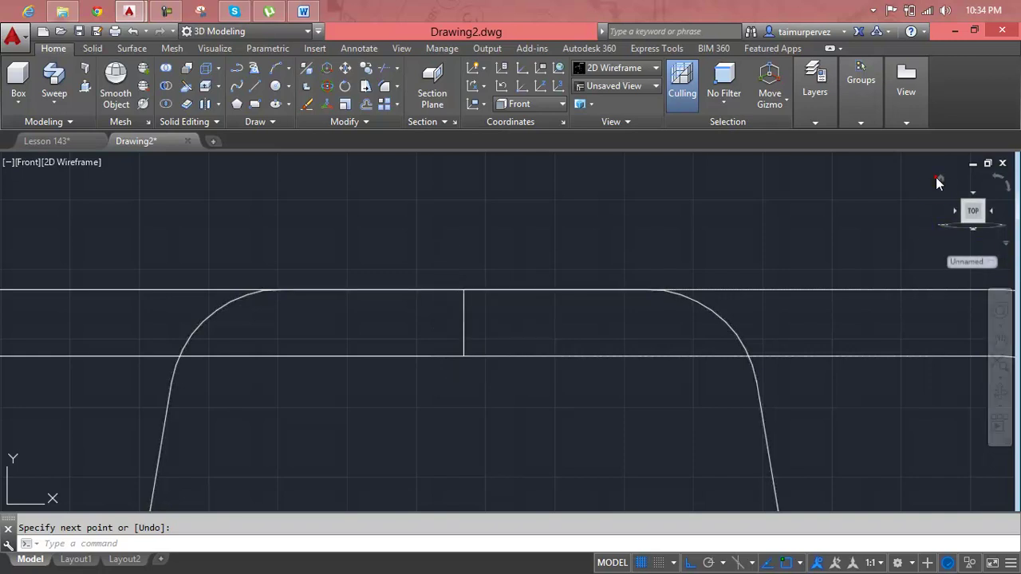
# - Return to an isometric view and select, then deselect, the chair leg
pyautogui.click(941, 180)
pyautogui.scroll(3, 524, 329)
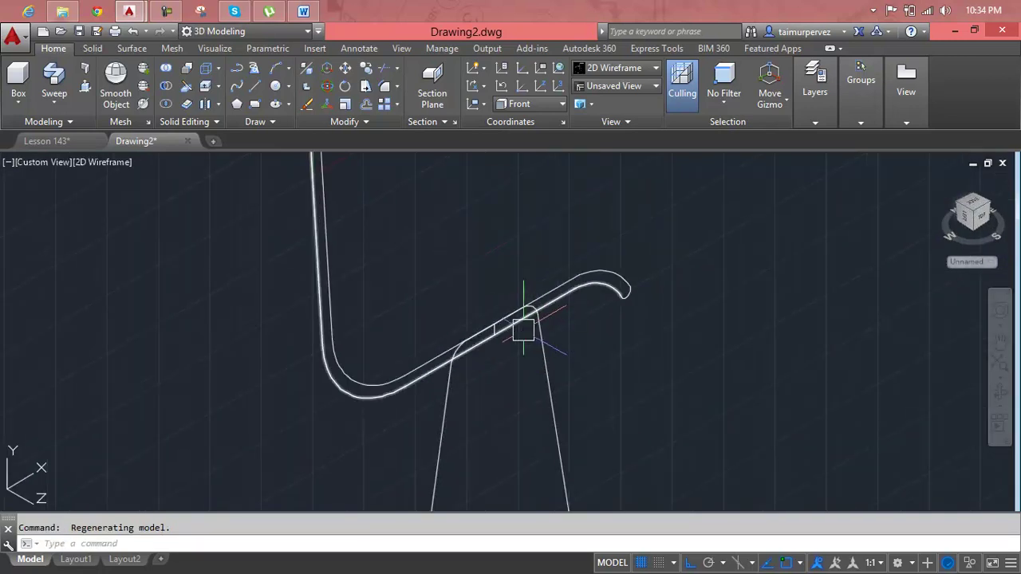
pyautogui.click(528, 332)
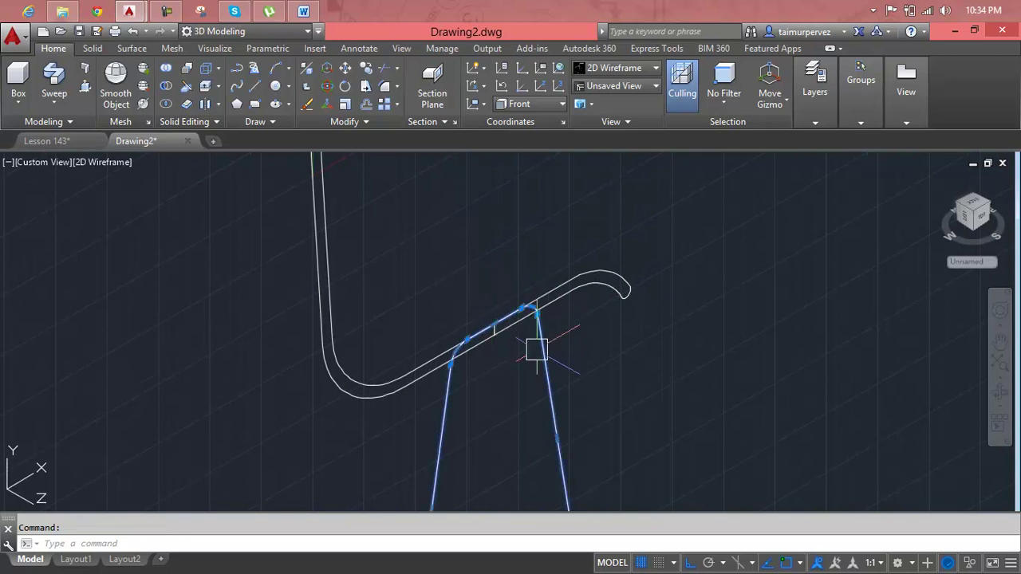
pyautogui.press('Escape')
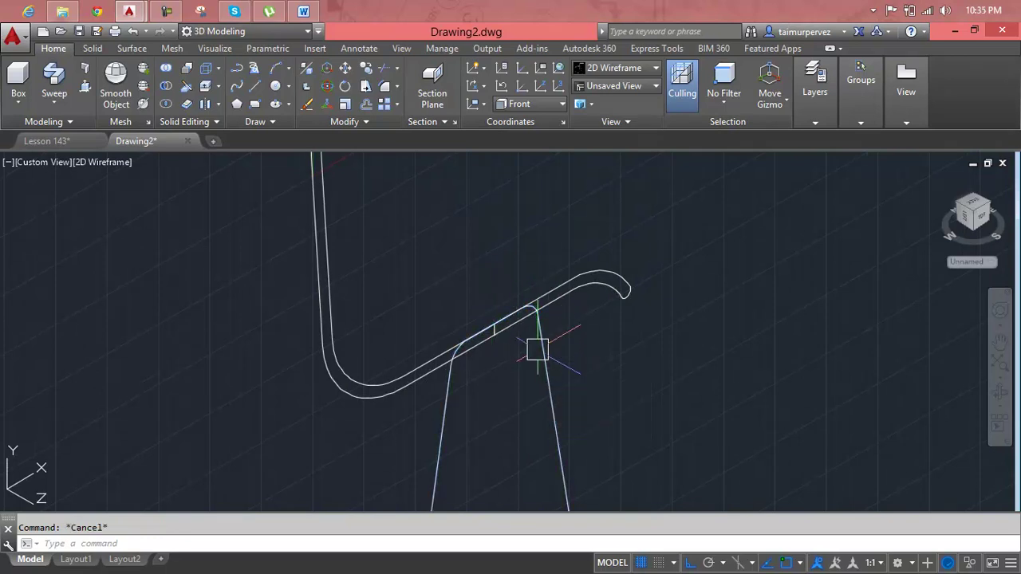
pyautogui.write('m')
# - Try moving the leg and drawing a line on the seat tube, cancel both, then check Top and Home views
pyautogui.press('Return')
pyautogui.click(537, 350)
pyautogui.press('Return')
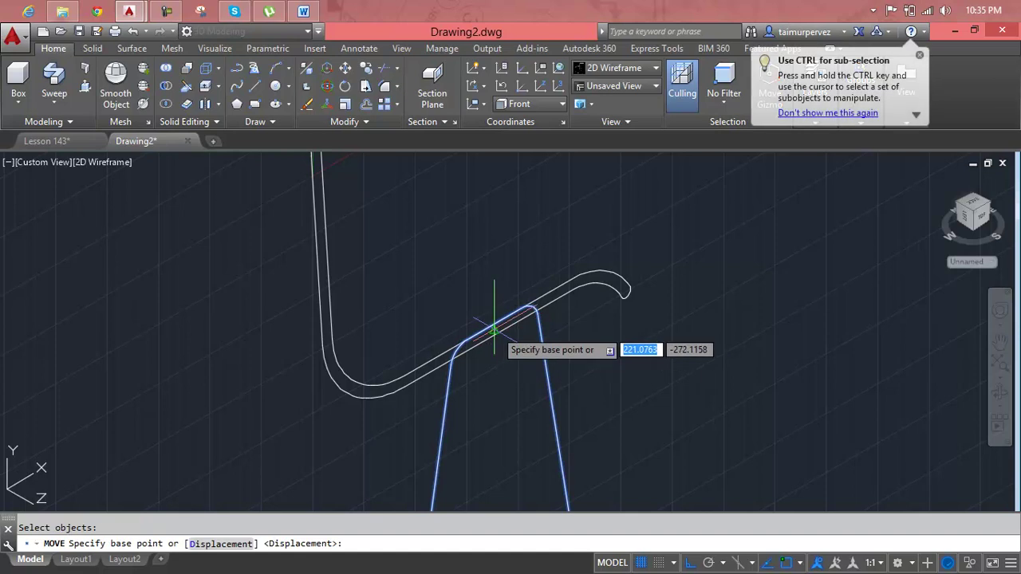
pyautogui.click(495, 324)
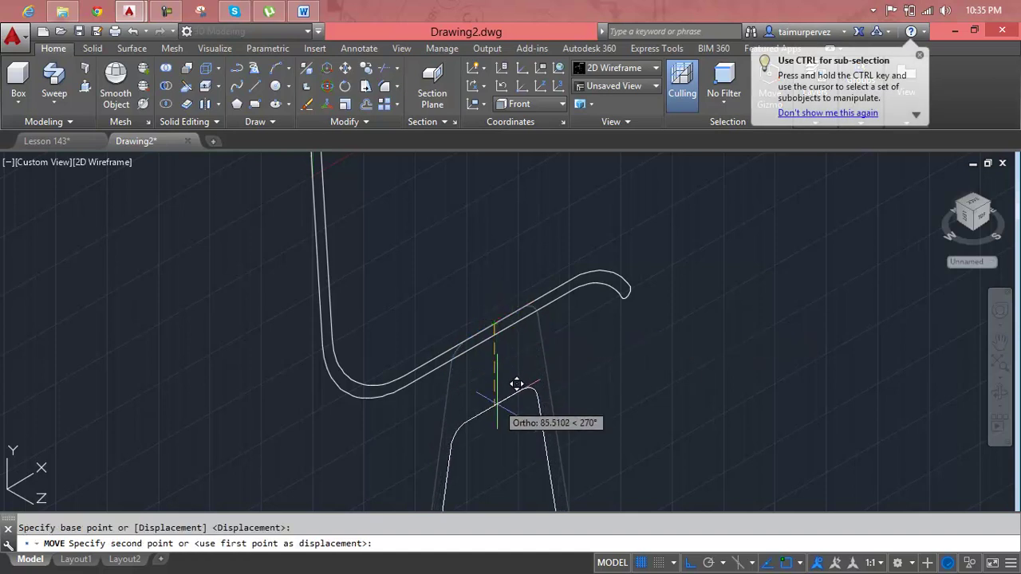
pyautogui.press('Escape')
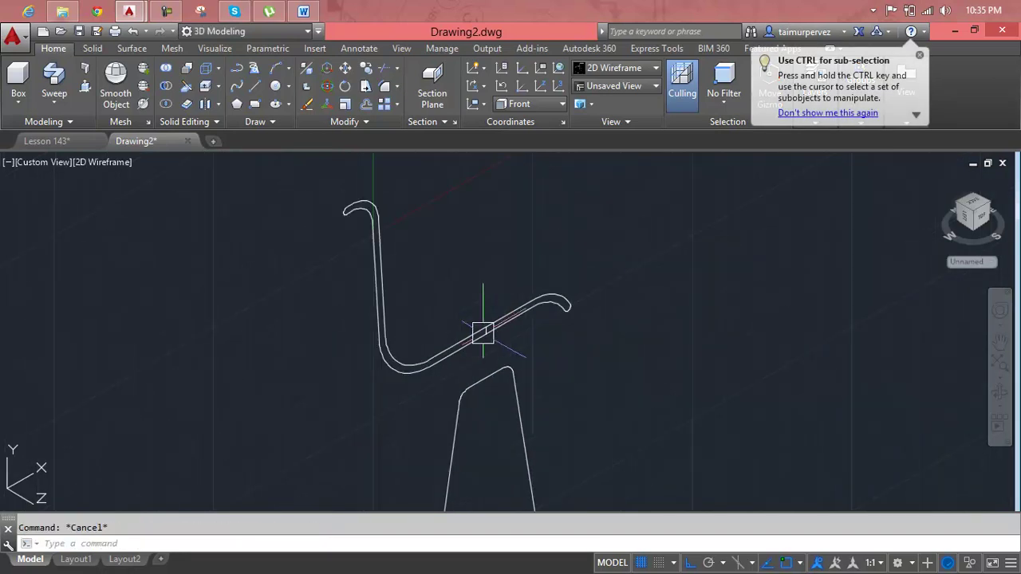
pyautogui.write('l')
pyautogui.press('Return')
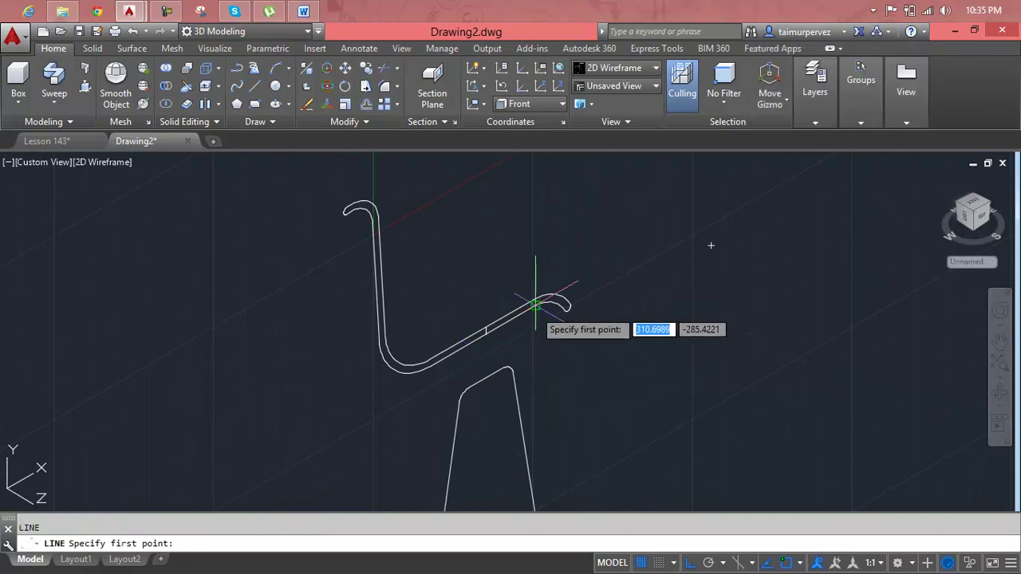
pyautogui.click(630, 257)
pyautogui.press('Escape')
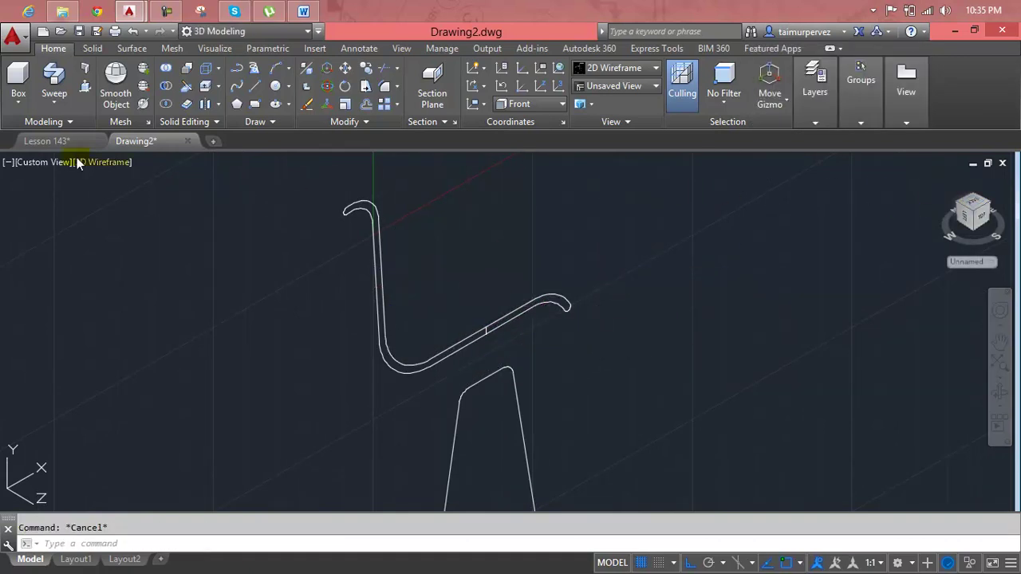
pyautogui.click(47, 161)
pyautogui.click(56, 197)
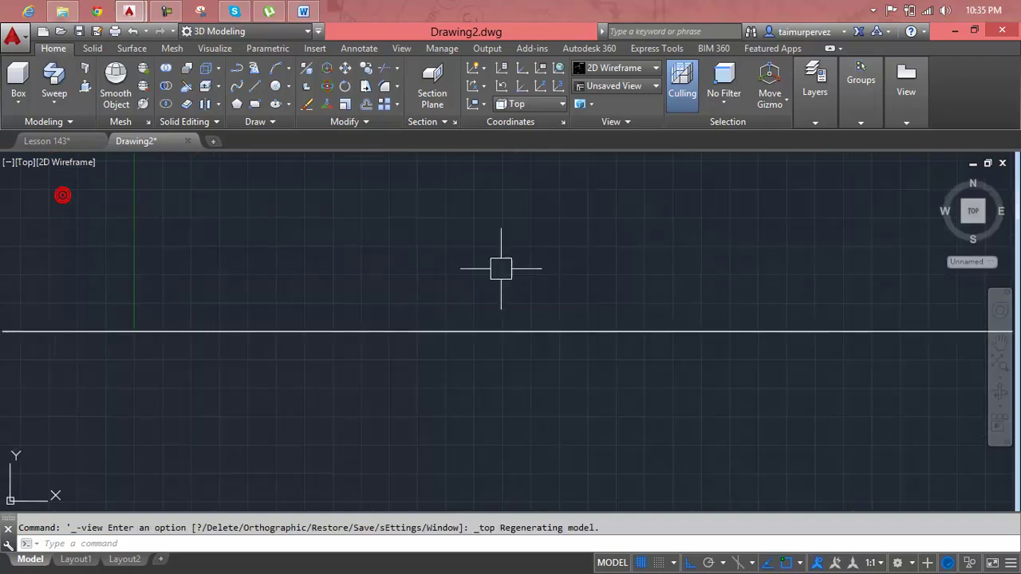
pyautogui.click(941, 184)
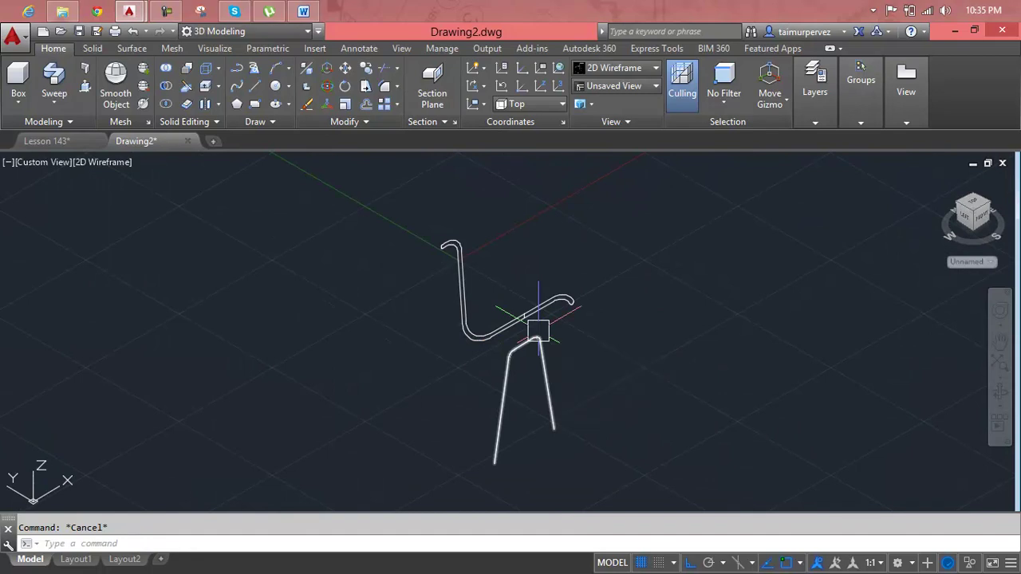
# - JOIN the seat profile and backrest-top pieces into one polyline, then pick it for press-pull
pyautogui.write('j')
pyautogui.press('Return')
pyautogui.click(558, 338)
pyautogui.click(524, 308)
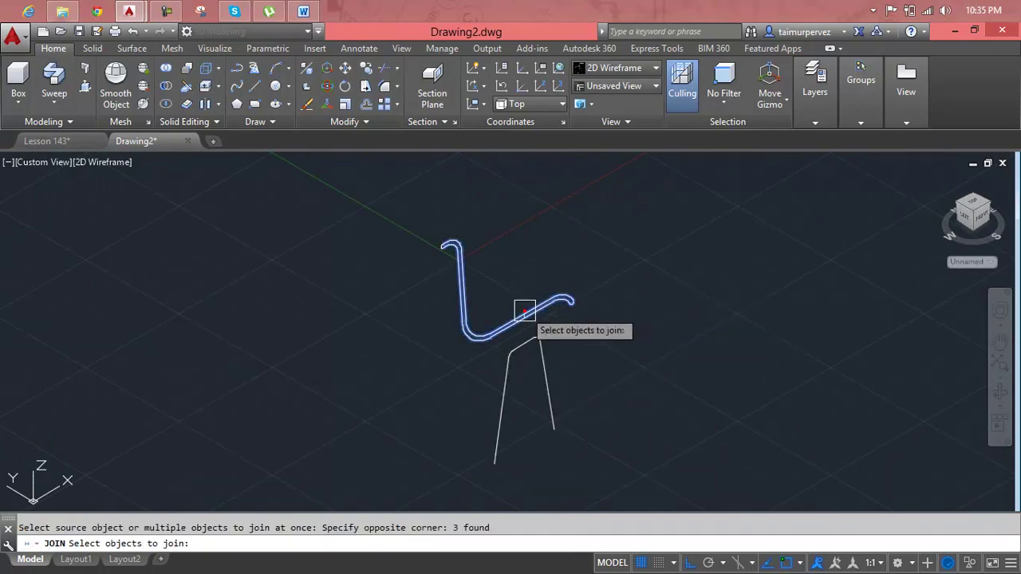
pyautogui.click(453, 214)
pyautogui.click(418, 273)
pyautogui.scroll(5, 431, 268)
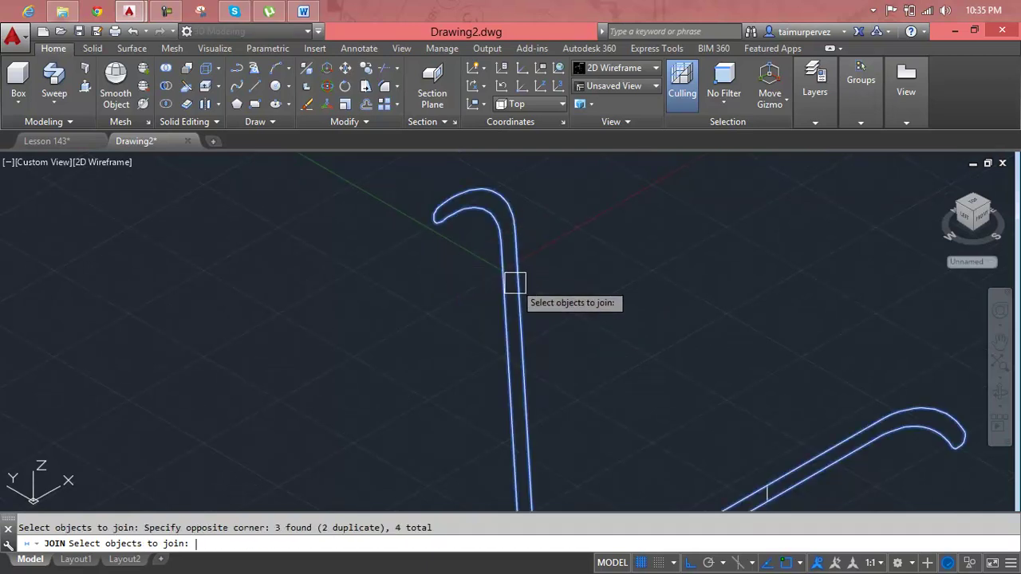
pyautogui.press('Return')
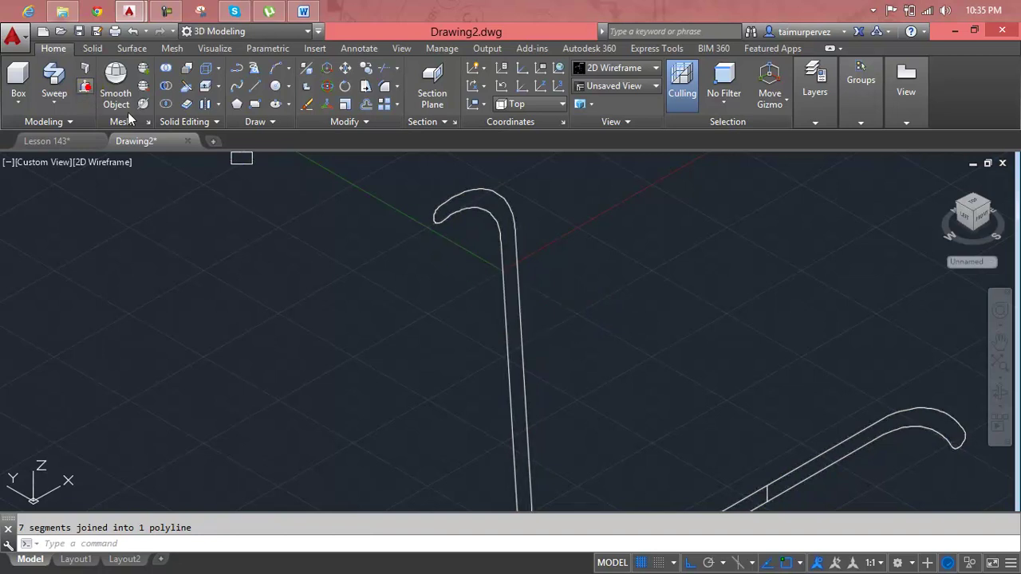
pyautogui.click(85, 68)
pyautogui.click(512, 269)
# - Accept the 300-unit press-pull height on the joined seat profile and end the command
pyautogui.moveTo(252, 255)
pyautogui.keyDown('shift'); pyautogui.mouseDown(button='middle')
pyautogui.moveTo(274, 228)
pyautogui.moveTo(276, 351)
pyautogui.moveTo(271, 302)
pyautogui.mouseUp(button='middle'); pyautogui.keyUp('shift')
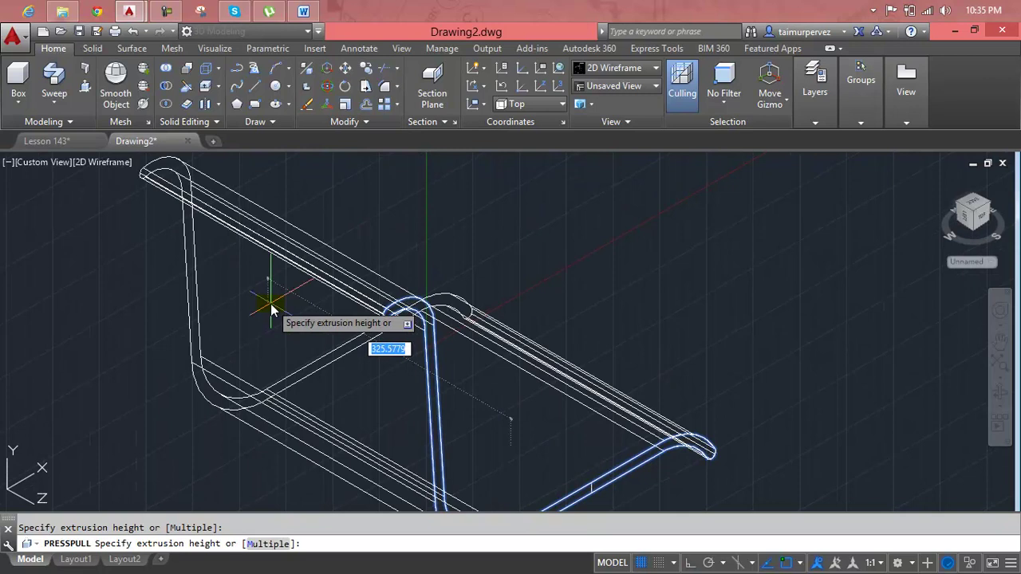
pyautogui.press('Return')
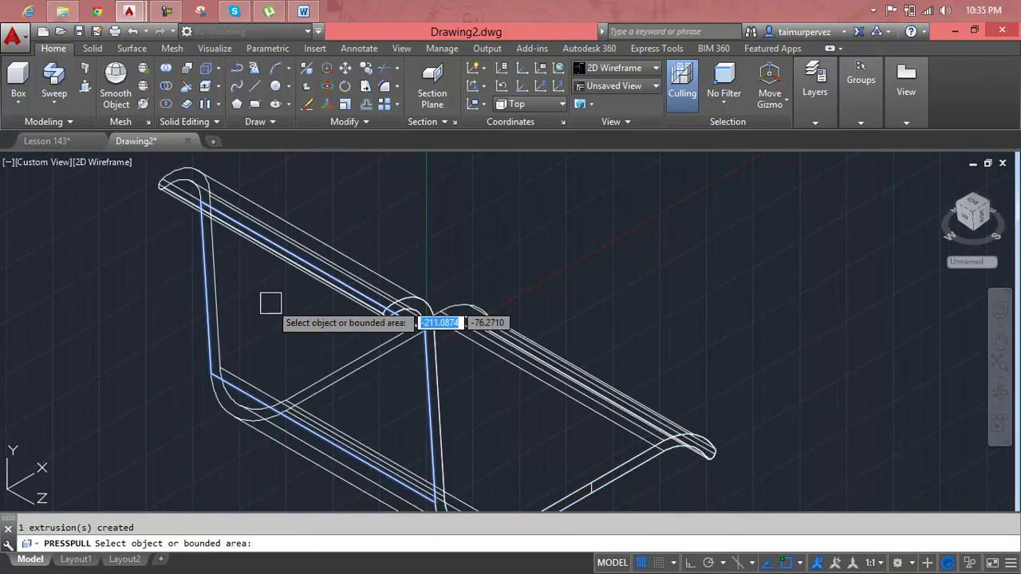
pyautogui.scroll(-4, 619, 314)
pyautogui.scroll(-1, 536, 221)
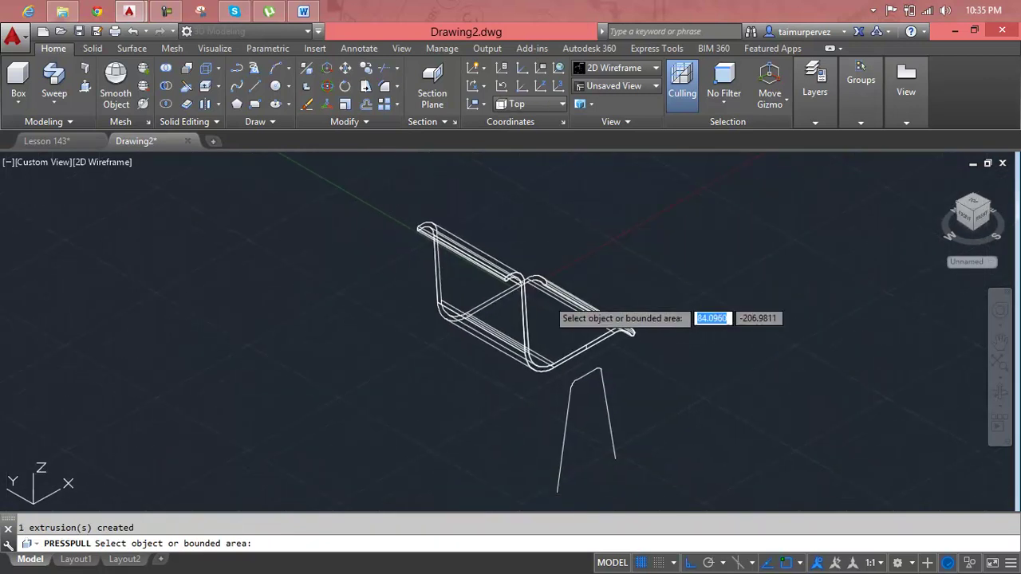
pyautogui.scroll(2, 588, 367)
pyautogui.scroll(2, 588, 405)
pyautogui.rightClick(579, 329)
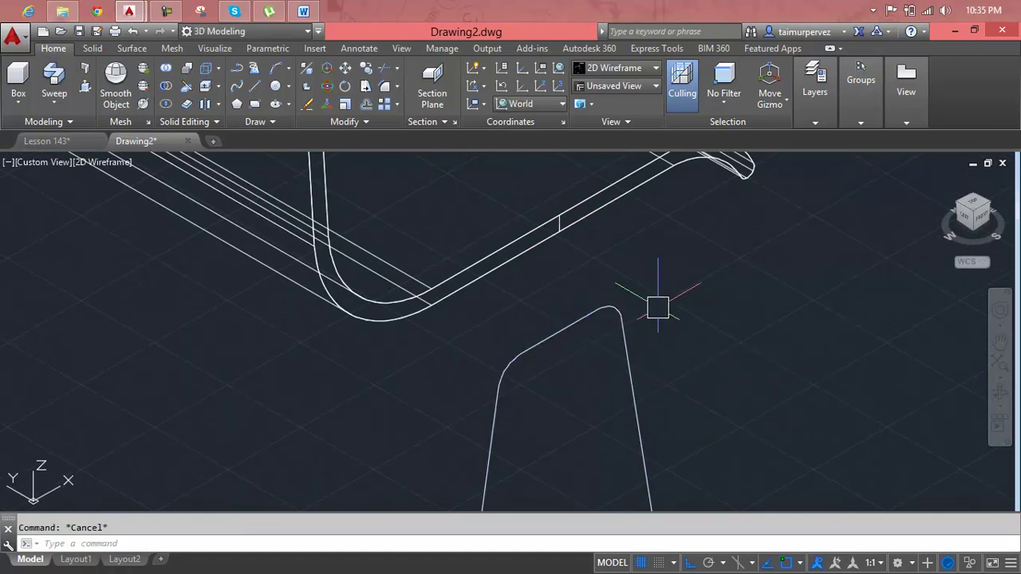
# - Move the leg outline up so its top corner sits against the seat's underside
pyautogui.write('cp')
pyautogui.press('Escape')
pyautogui.write('m')
pyautogui.press('Return')
pyautogui.click(566, 323)
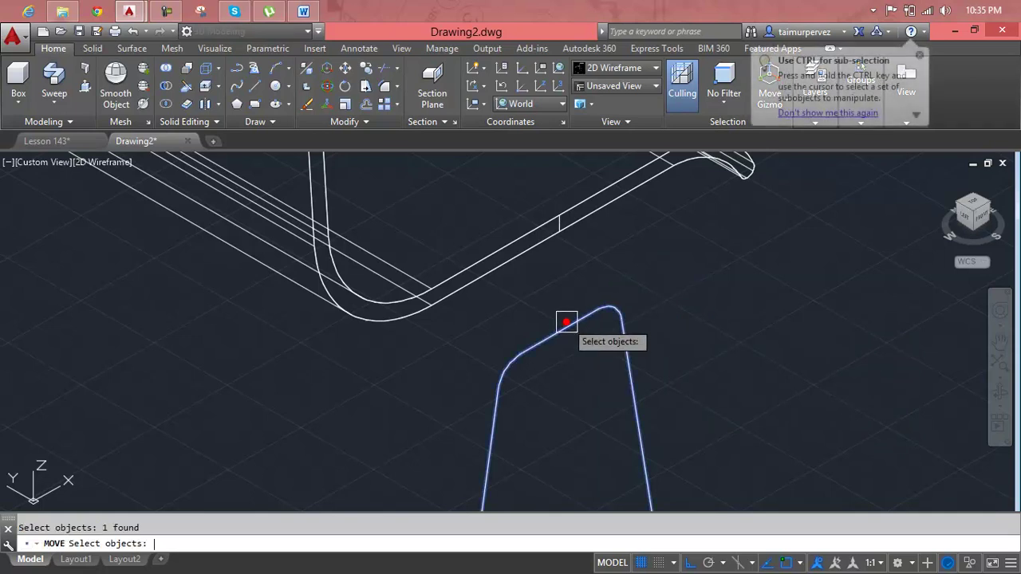
pyautogui.rightClick(563, 328)
pyautogui.click(559, 331)
pyautogui.scroll(3, 556, 221)
pyautogui.scroll(3, 529, 187)
pyautogui.scroll(3, 534, 168)
pyautogui.click(531, 166)
pyautogui.scroll(-3, 561, 282)
pyautogui.scroll(-3, 615, 364)
pyautogui.scroll(1, 640, 412)
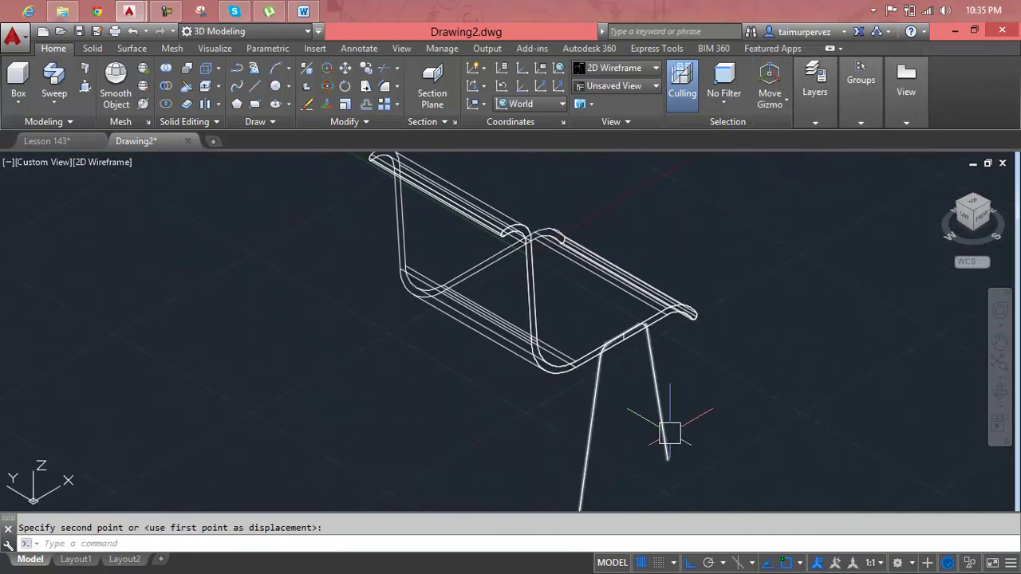
pyautogui.scroll(3, 599, 210)
pyautogui.scroll(2, 565, 242)
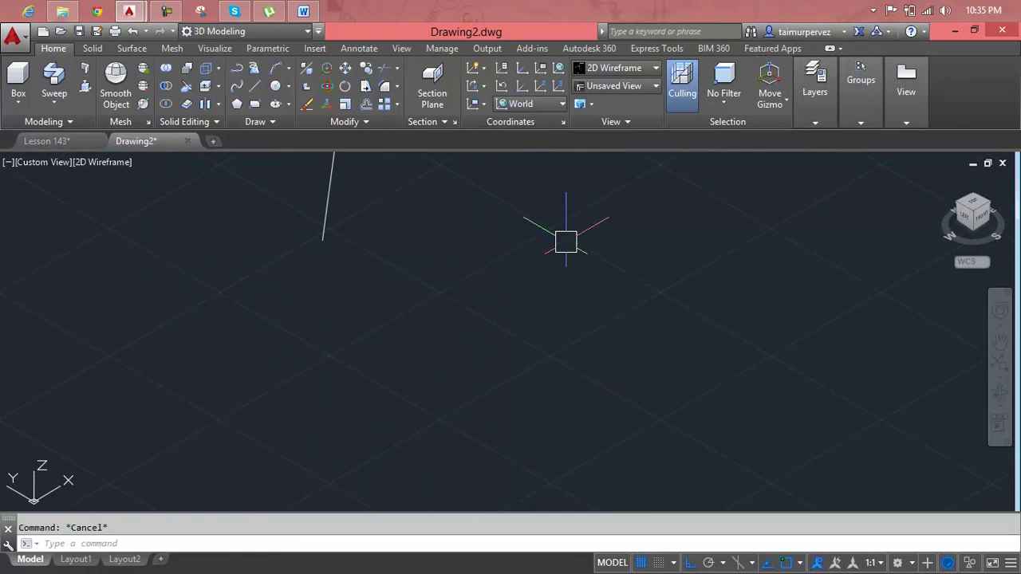
pyautogui.write('c')
# - Draw a radius-5 circle and sweep it along the leg outline into a tube
pyautogui.press('Return')
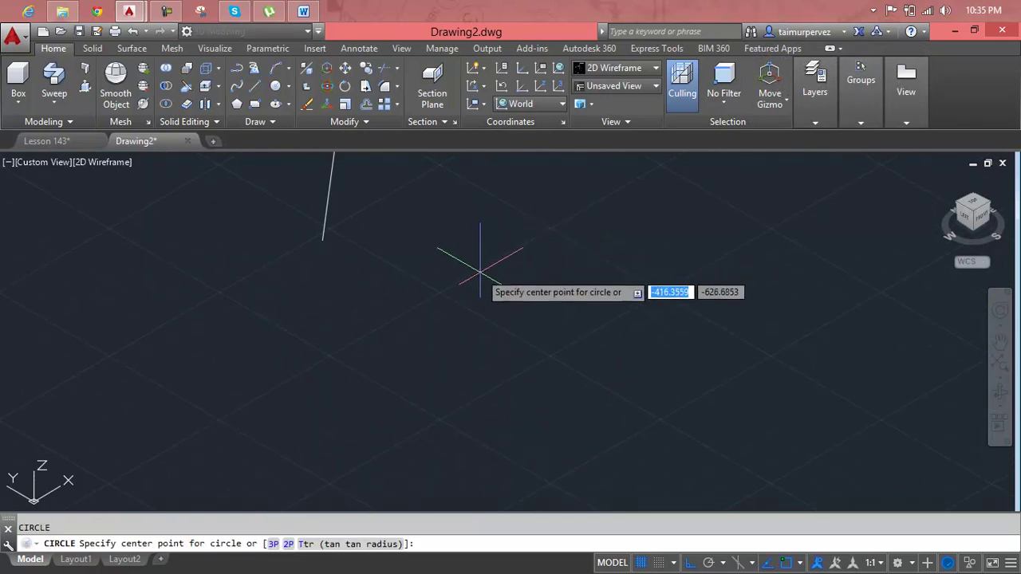
pyautogui.click(480, 272)
pyautogui.write('5')
pyautogui.press('Return')
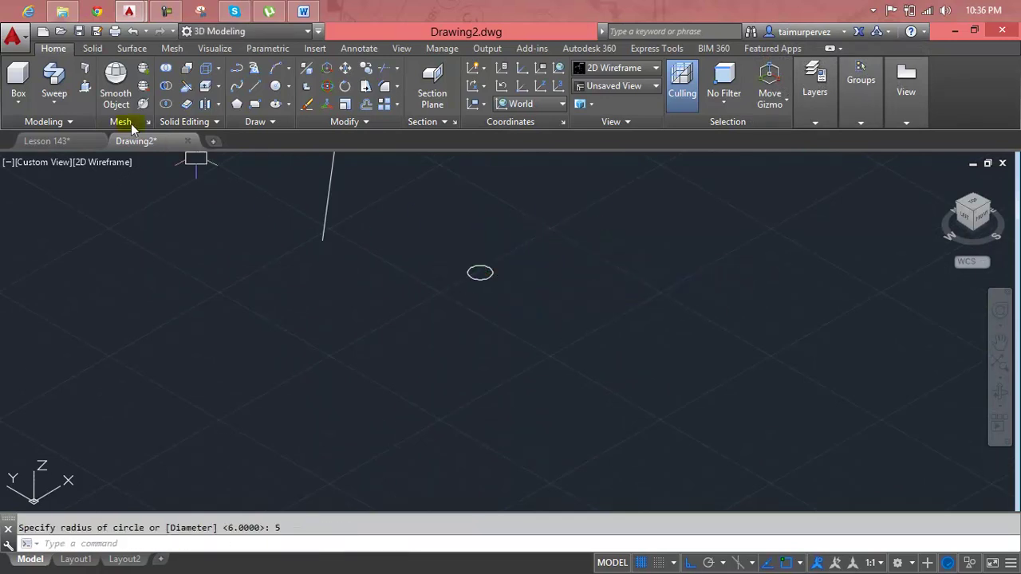
pyautogui.click(54, 80)
pyautogui.click(480, 273)
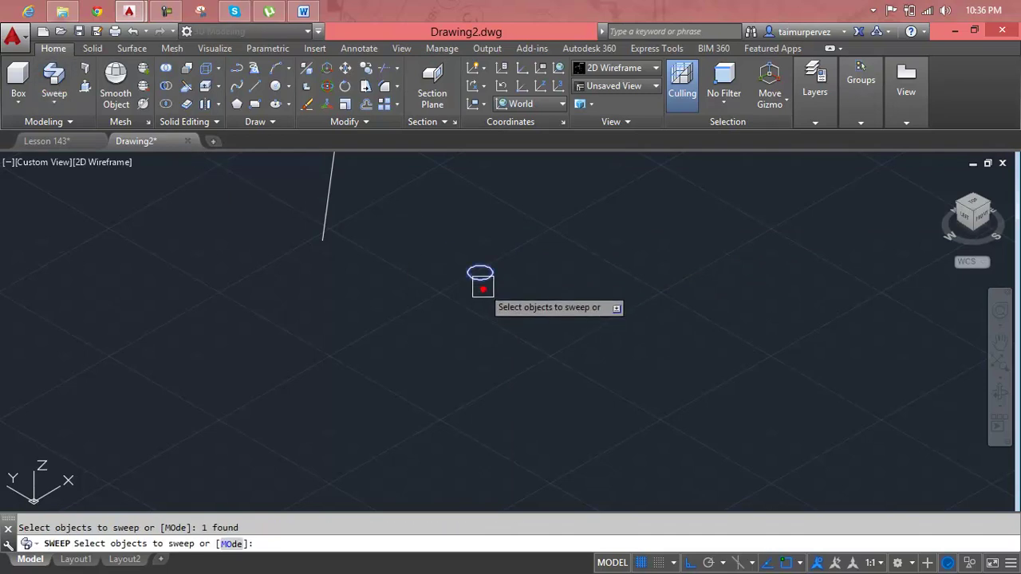
pyautogui.press('Return')
pyautogui.click(326, 227)
pyautogui.scroll(-2, 398, 244)
pyautogui.scroll(-3, 419, 424)
pyautogui.scroll(-2, 456, 352)
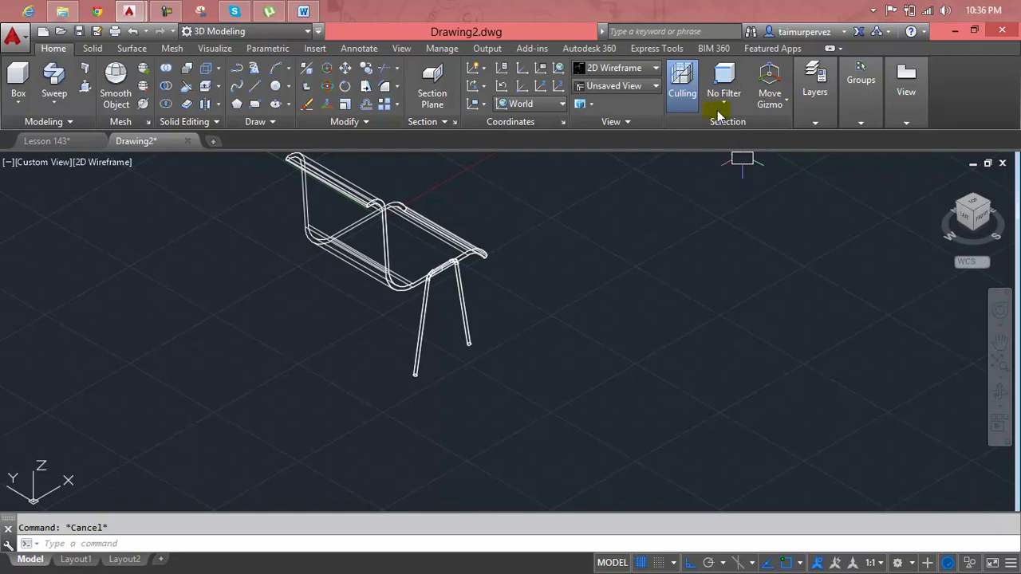
# - Show the chair in Realistic shading, orbit to inspect it, and return to the Home view
pyautogui.click(601, 66)
pyautogui.click(779, 120)
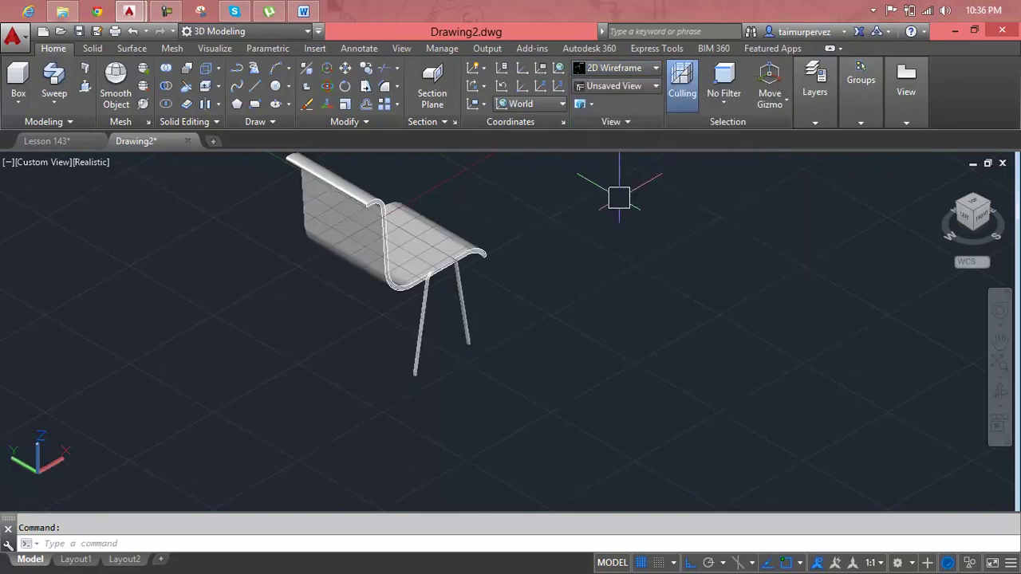
pyautogui.scroll(2, 574, 209)
pyautogui.scroll(2, 521, 221)
pyautogui.moveTo(532, 229)
pyautogui.keyDown('shift'); pyautogui.mouseDown(button='middle')
pyautogui.moveTo(502, 257)
pyautogui.moveTo(456, 229)
pyautogui.moveTo(517, 239)
pyautogui.mouseUp(button='middle'); pyautogui.keyUp('shift')
pyautogui.scroll(3, 422, 244)
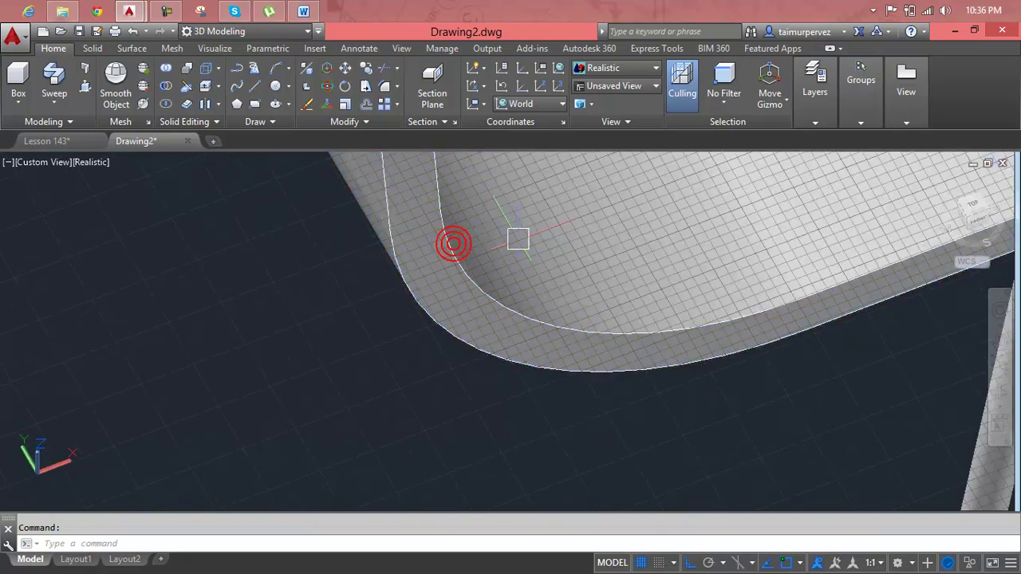
pyautogui.scroll(-3, 797, 311)
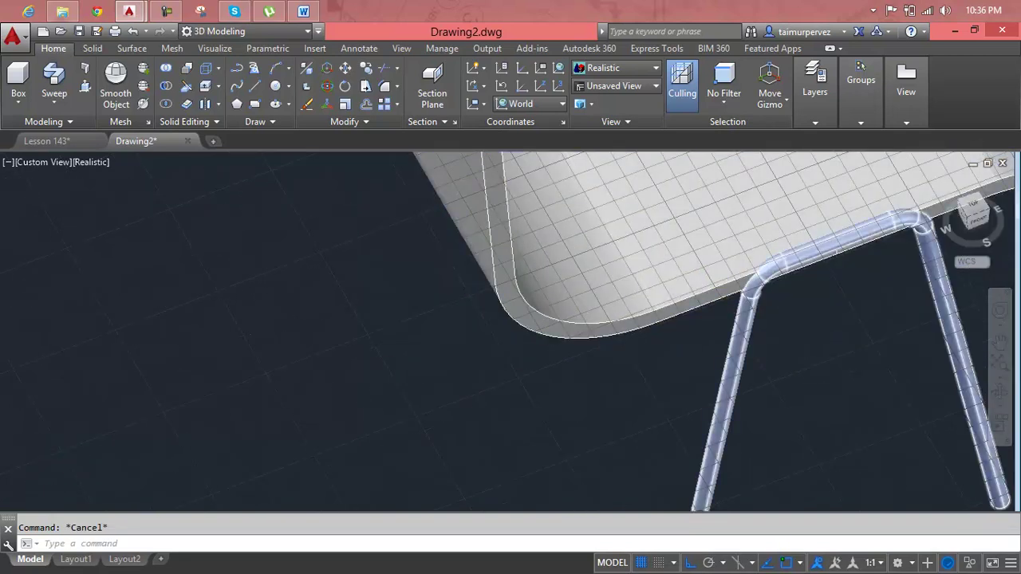
pyautogui.scroll(-2, 893, 306)
pyautogui.moveTo(893, 305)
pyautogui.keyDown('shift'); pyautogui.mouseDown(button='middle')
pyautogui.moveTo(797, 343)
pyautogui.moveTo(684, 351)
pyautogui.moveTo(620, 341)
pyautogui.mouseUp(button='middle'); pyautogui.keyUp('shift')
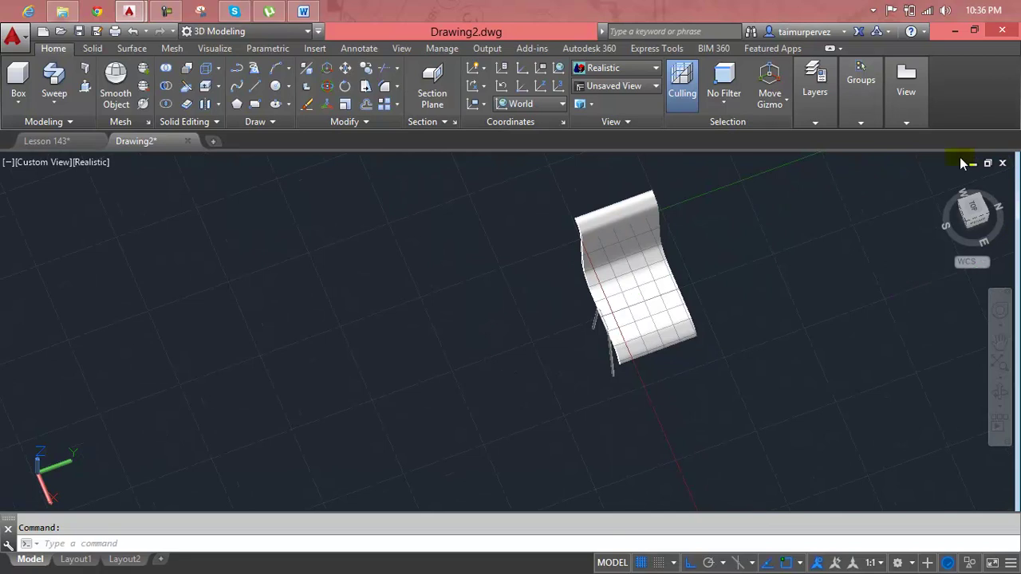
pyautogui.click(944, 183)
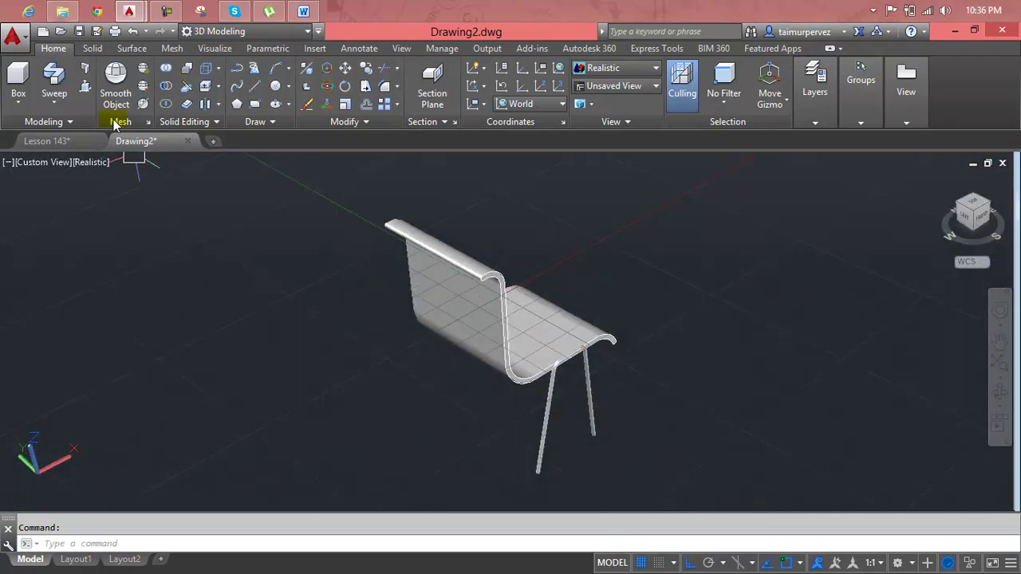
# - View the chair from Top, return Home, then orbit to a straight-on side view
pyautogui.click(36, 162)
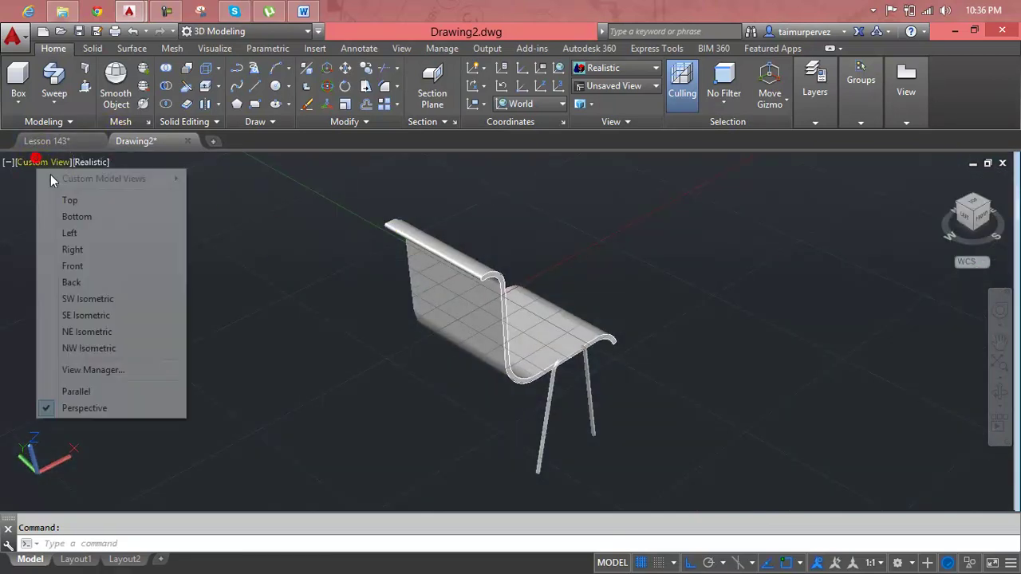
pyautogui.click(62, 199)
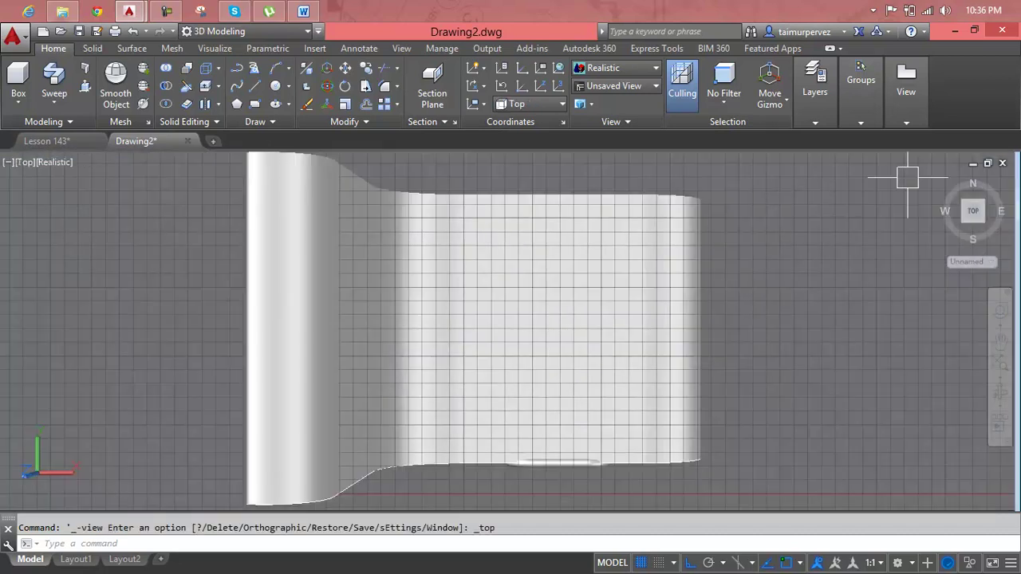
pyautogui.click(941, 184)
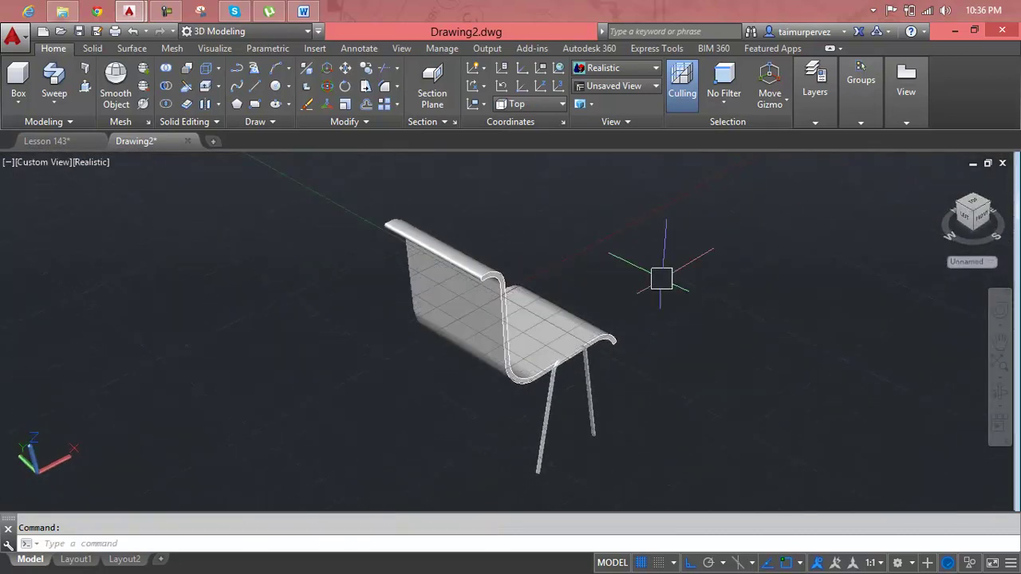
pyautogui.moveTo(638, 324)
pyautogui.keyDown('shift'); pyautogui.mouseDown(button='middle')
pyautogui.moveTo(467, 373)
pyautogui.moveTo(430, 304)
pyautogui.mouseUp(button='middle'); pyautogui.keyUp('shift')
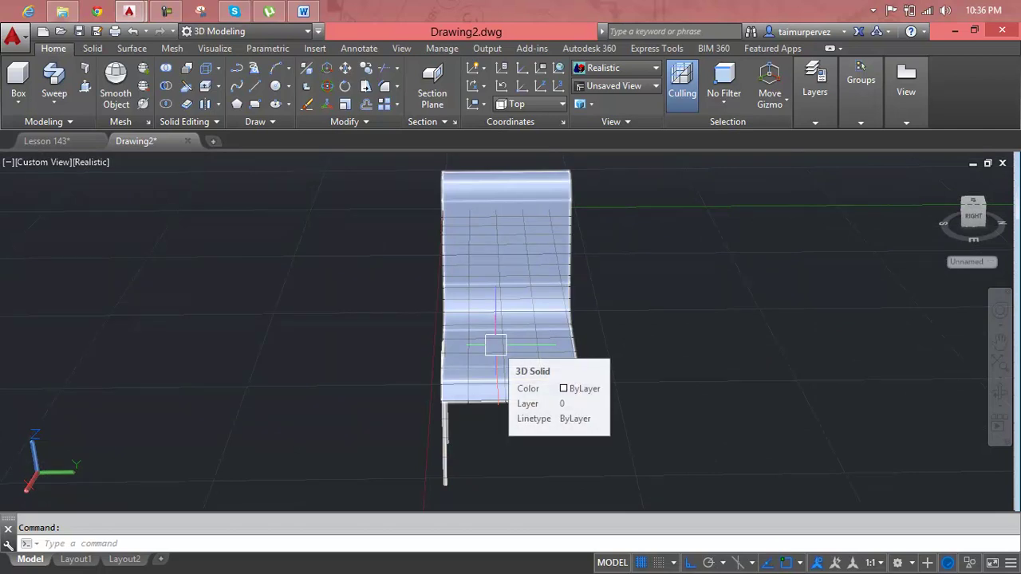
pyautogui.press('Escape')
pyautogui.scroll(3, 503, 342)
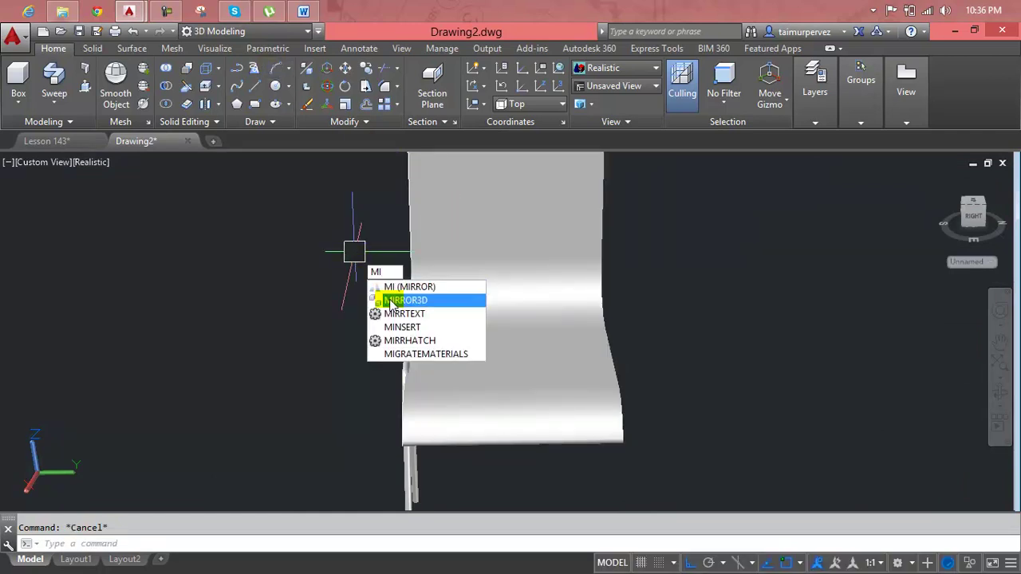
# - MIRROR3D the tubular leg through three points on the seat's centre plane, keeping the original
pyautogui.click(390, 302)
pyautogui.click(408, 474)
pyautogui.press('Return')
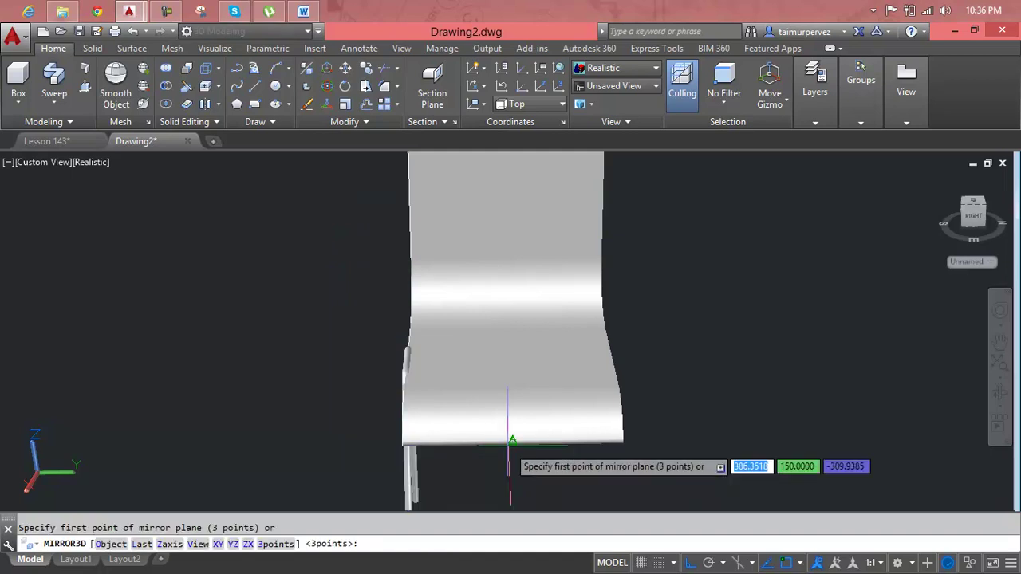
pyautogui.click(511, 441)
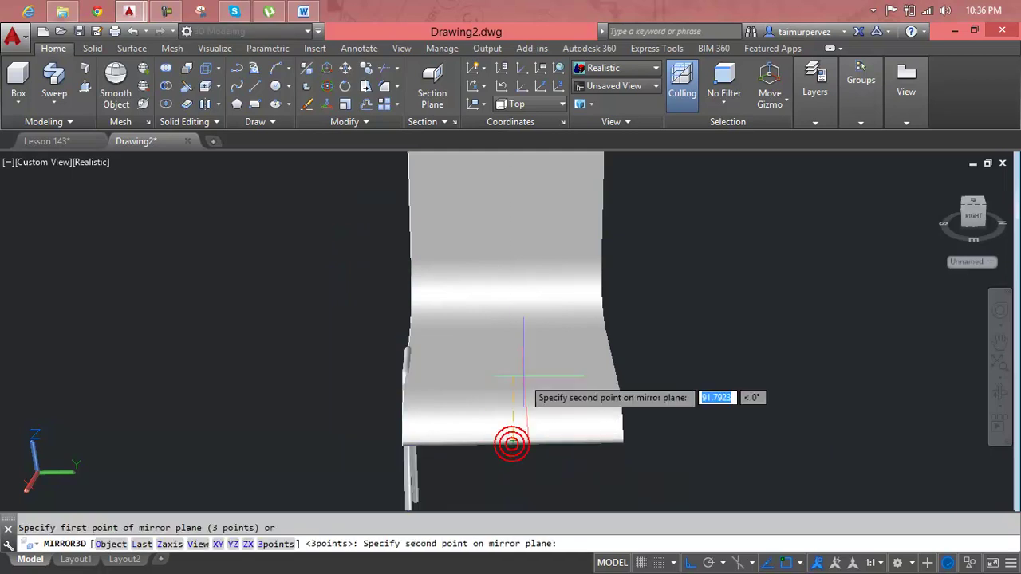
pyautogui.click(508, 329)
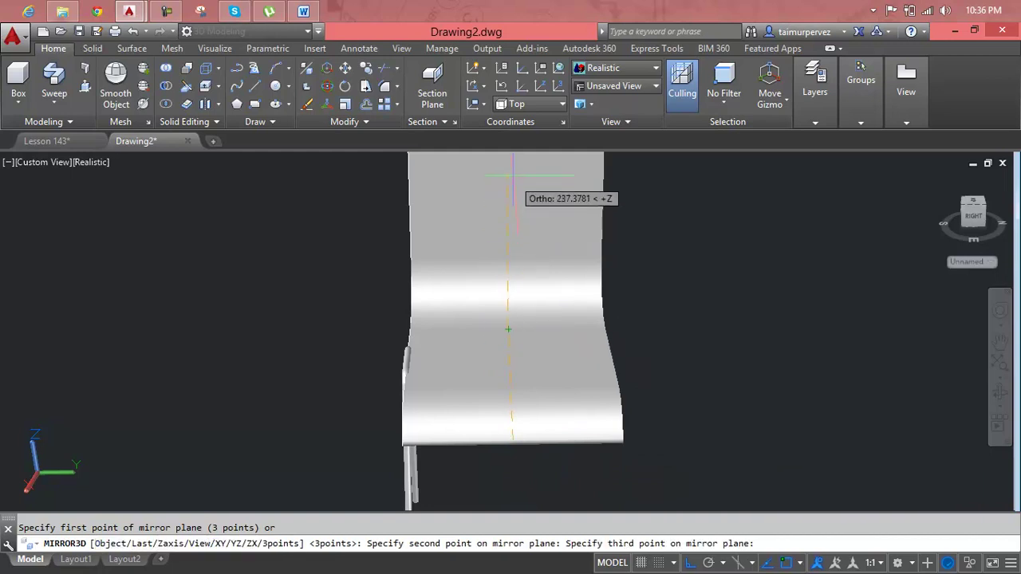
pyautogui.keyDown('shift'); pyautogui.moveTo(512, 175); pyautogui.dragTo(500, 291, button='middle'); pyautogui.keyUp('shift')
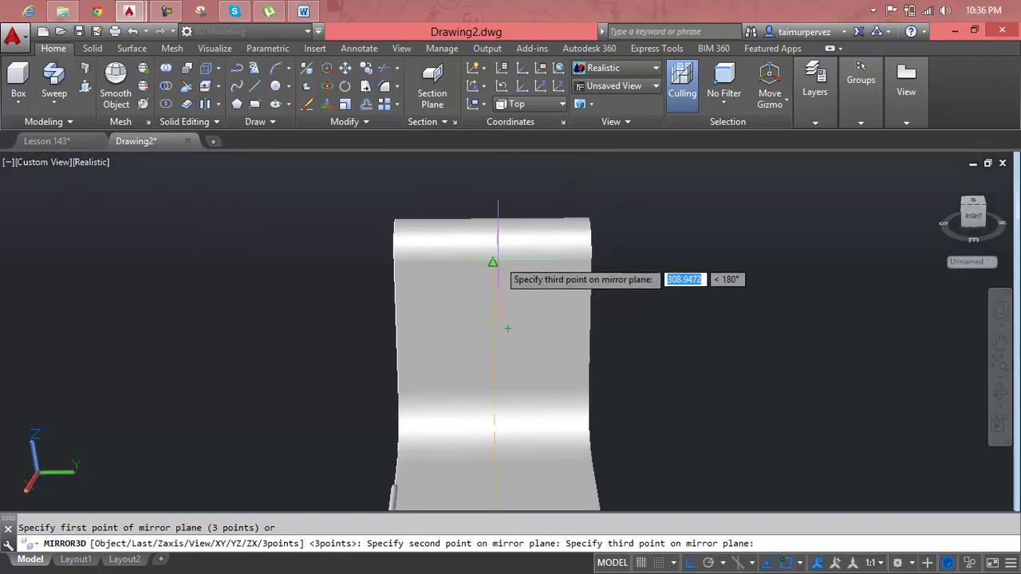
pyautogui.click(492, 262)
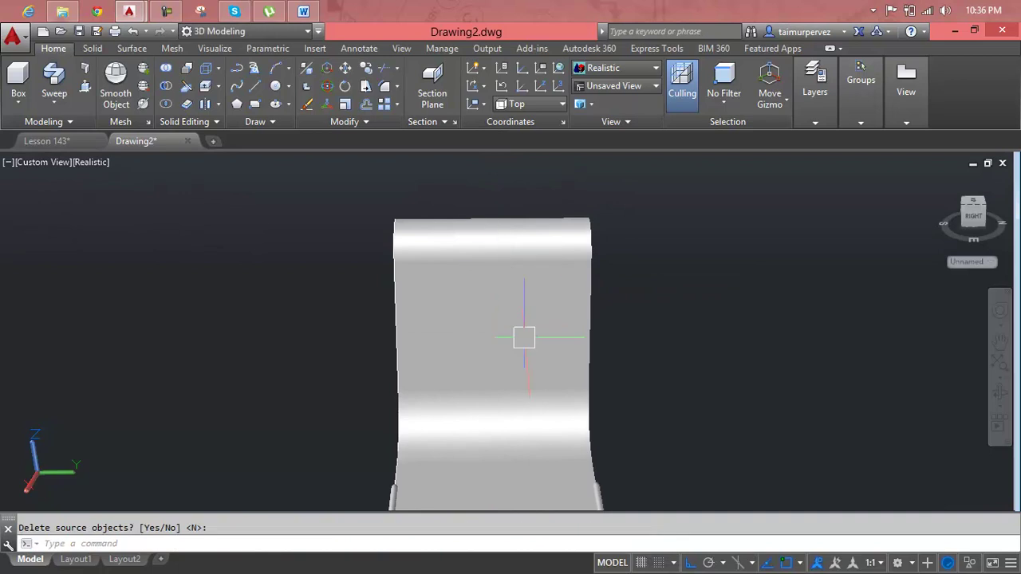
pyautogui.scroll(-2, 524, 337)
pyautogui.press('Escape')
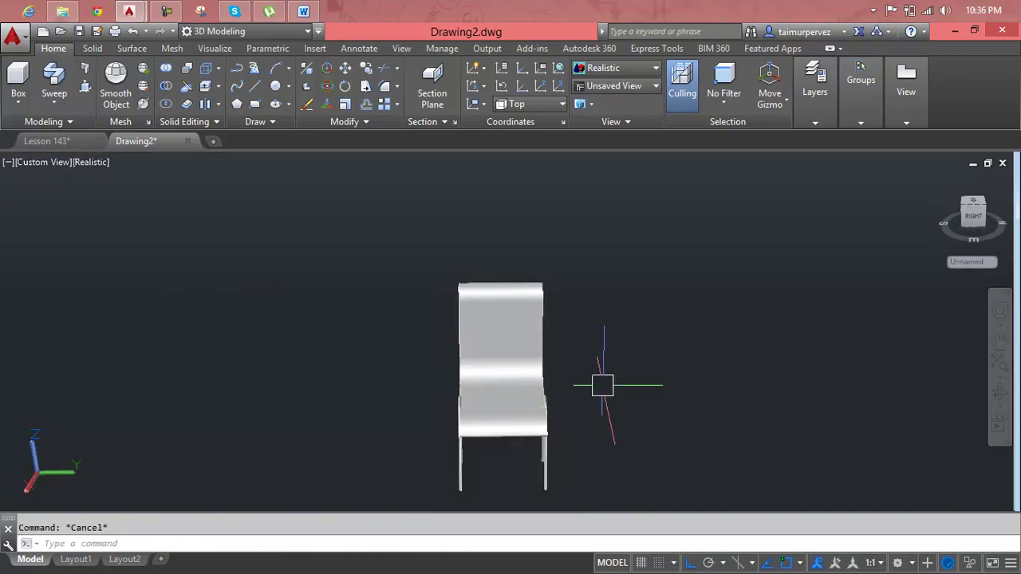
pyautogui.moveTo(545, 438)
pyautogui.mouseDown(button='middle')
pyautogui.moveTo(645, 438)
pyautogui.moveTo(602, 369)
pyautogui.mouseUp(button='middle')
pyautogui.keyDown('shift'); pyautogui.moveTo(555, 425); pyautogui.dragTo(649, 442, button='middle'); pyautogui.keyUp('shift')
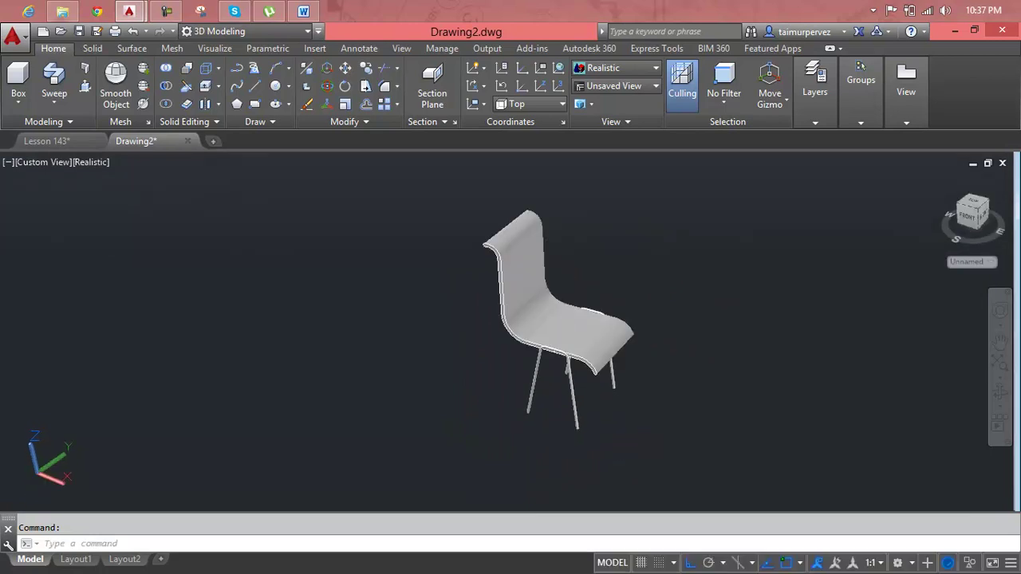
# - With the seat shell selected, bring up the Materials Browser from Visualize and dock it on the left
pyautogui.scroll(2, 594, 257)
pyautogui.click(594, 257)
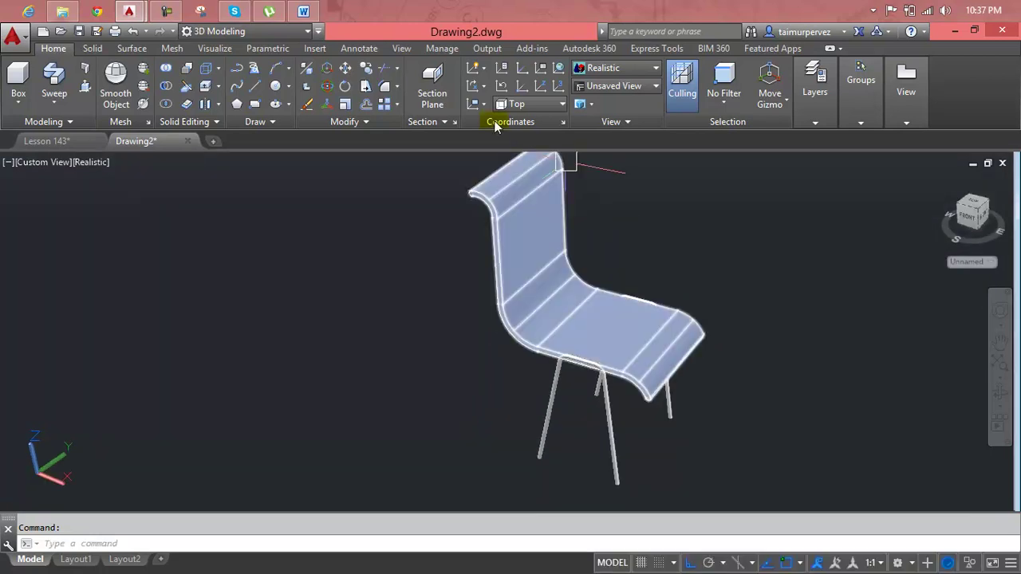
pyautogui.click(369, 51)
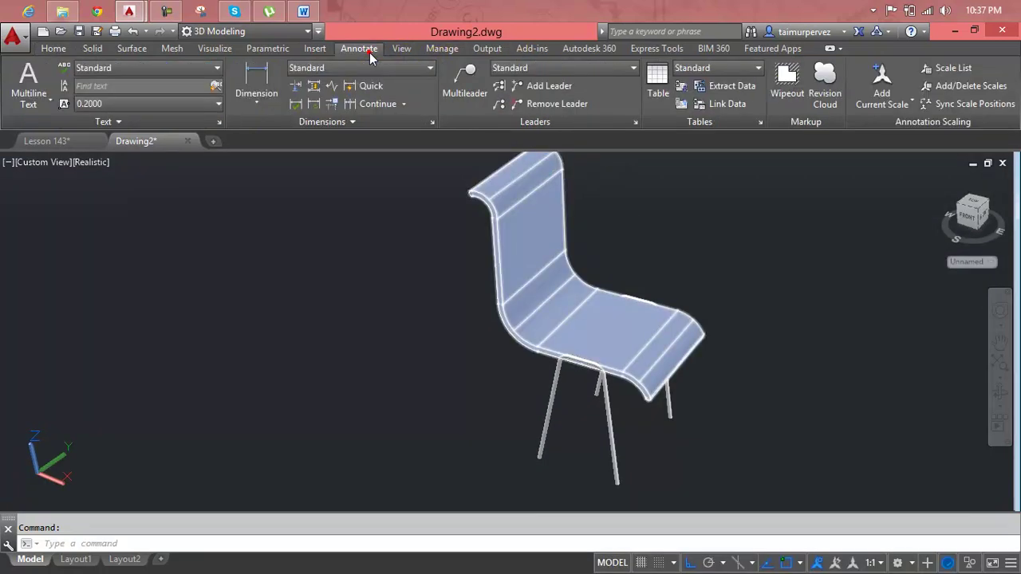
pyautogui.click(217, 51)
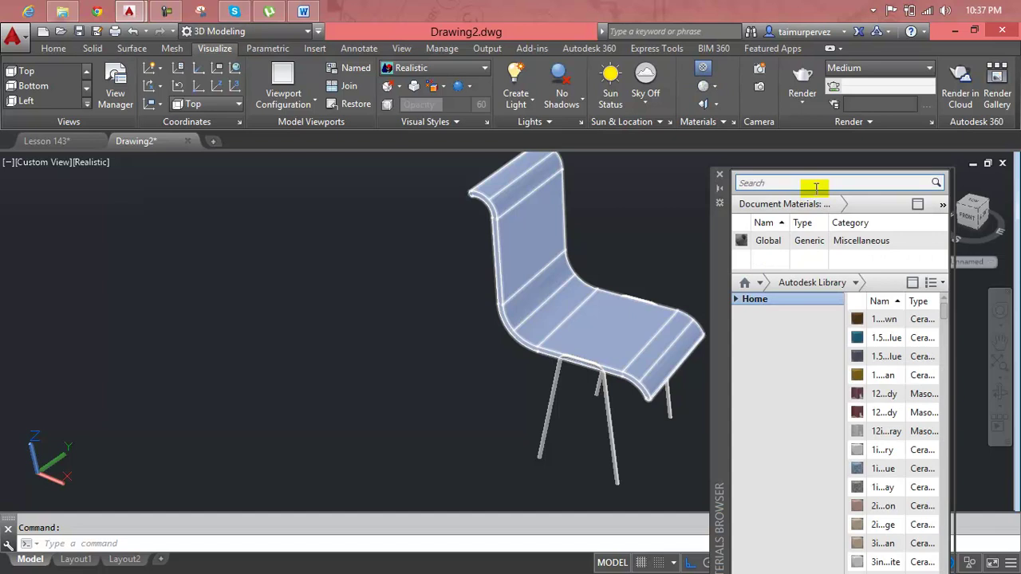
pyautogui.moveTo(719, 231)
pyautogui.mouseDown()
pyautogui.moveTo(23, 179)
pyautogui.moveTo(31, 184)
pyautogui.mouseUp()
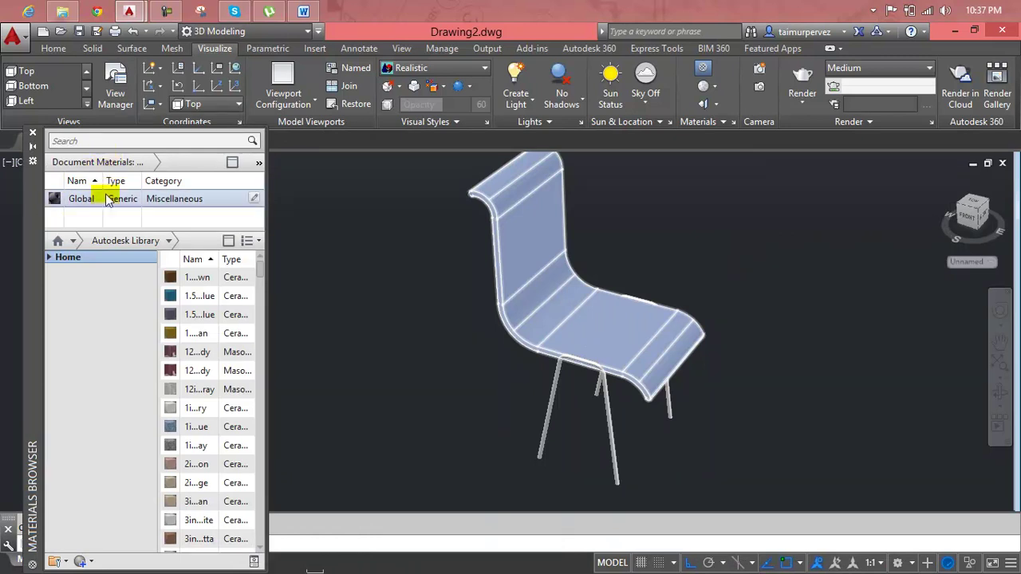
# - Expand the Autodesk Library, show materials as large thumbnails, and widen the browser
pyautogui.click(48, 257)
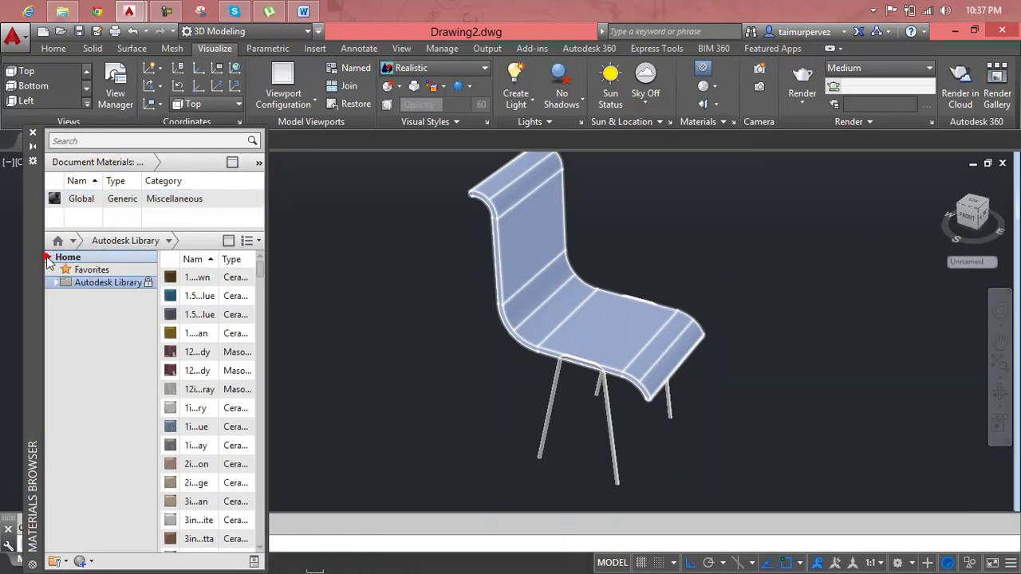
pyautogui.click(55, 284)
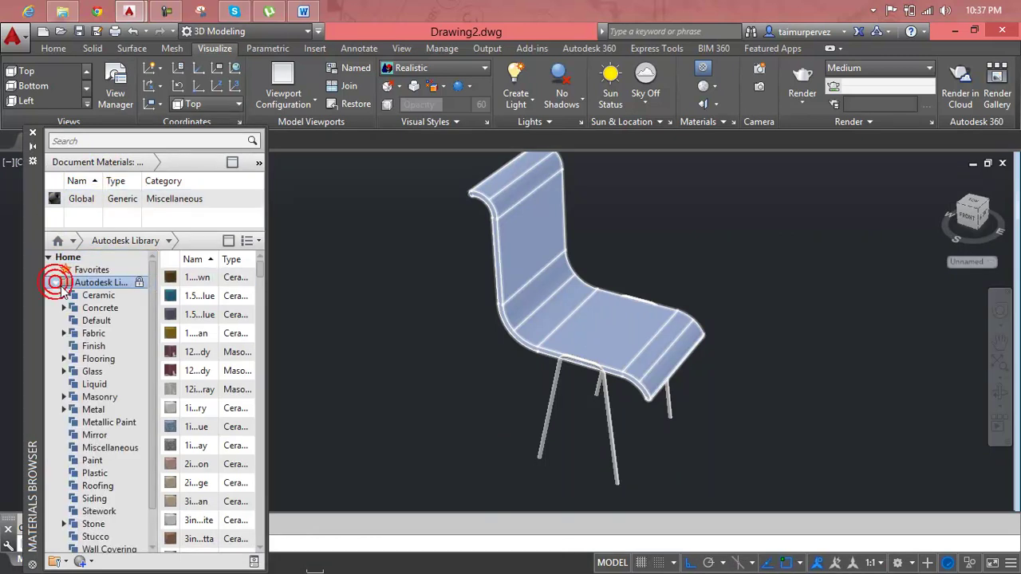
pyautogui.click(87, 321)
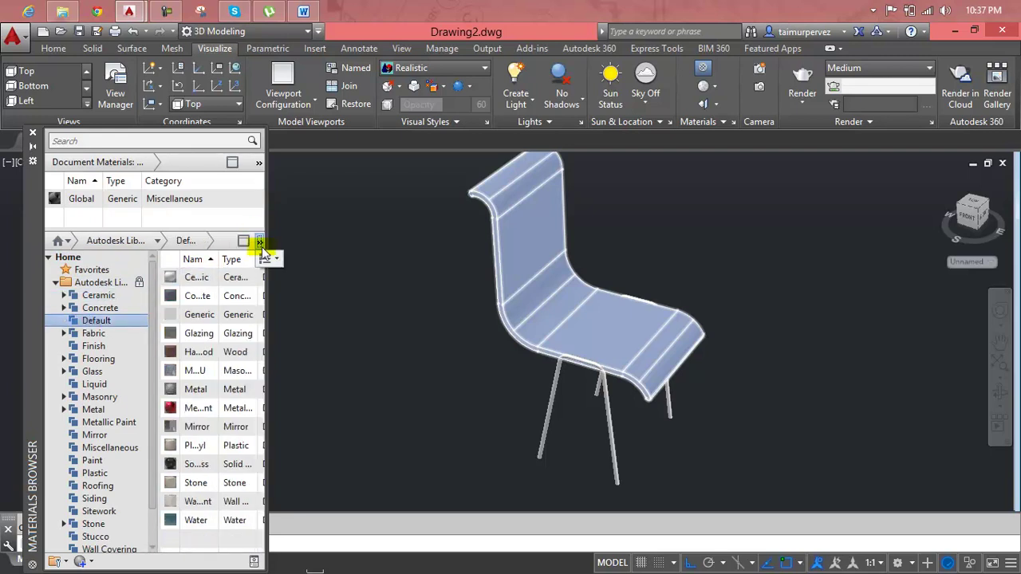
pyautogui.click(271, 257)
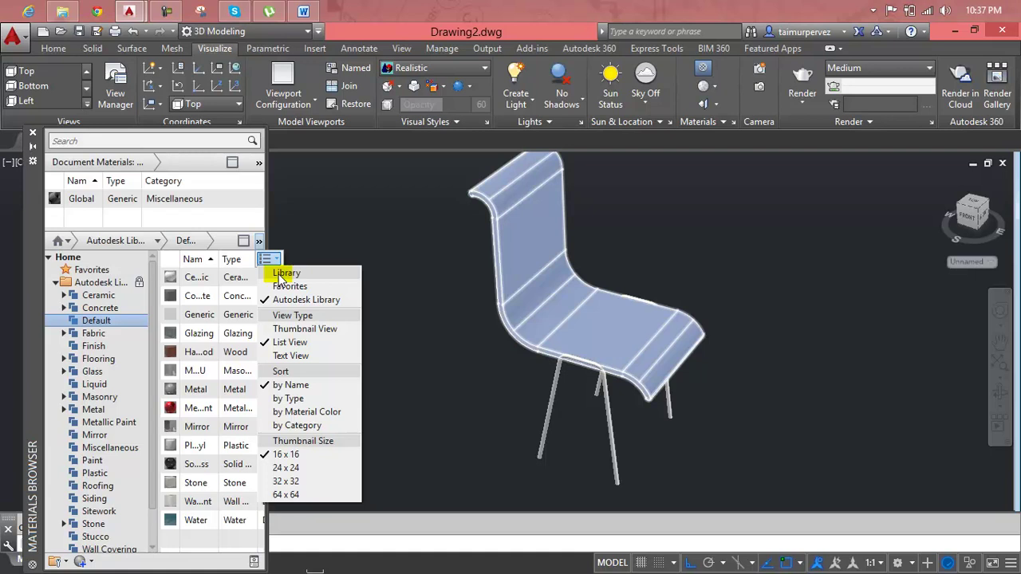
pyautogui.click(284, 329)
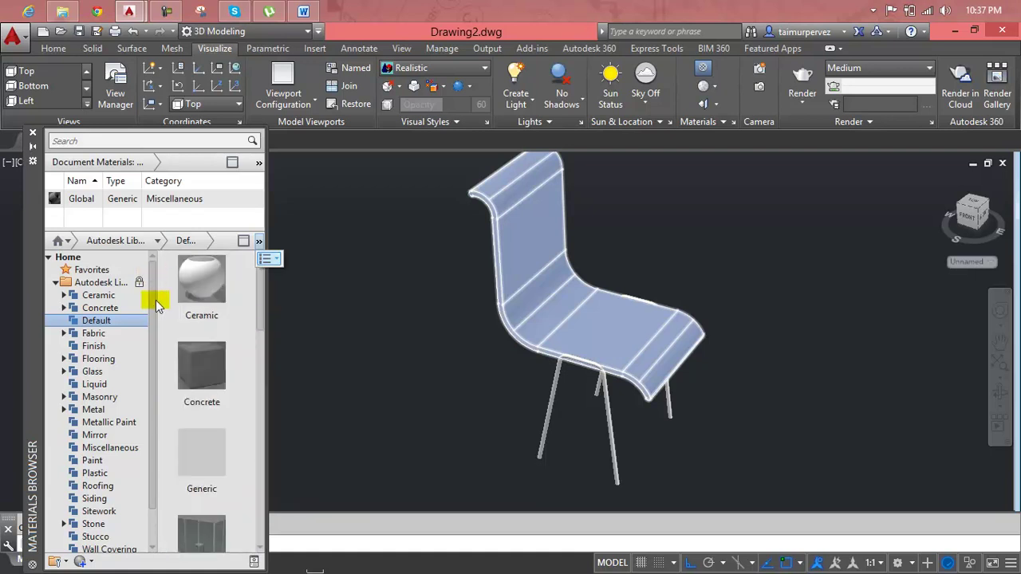
pyautogui.click(261, 373)
pyautogui.moveTo(268, 362); pyautogui.dragTo(356, 371)
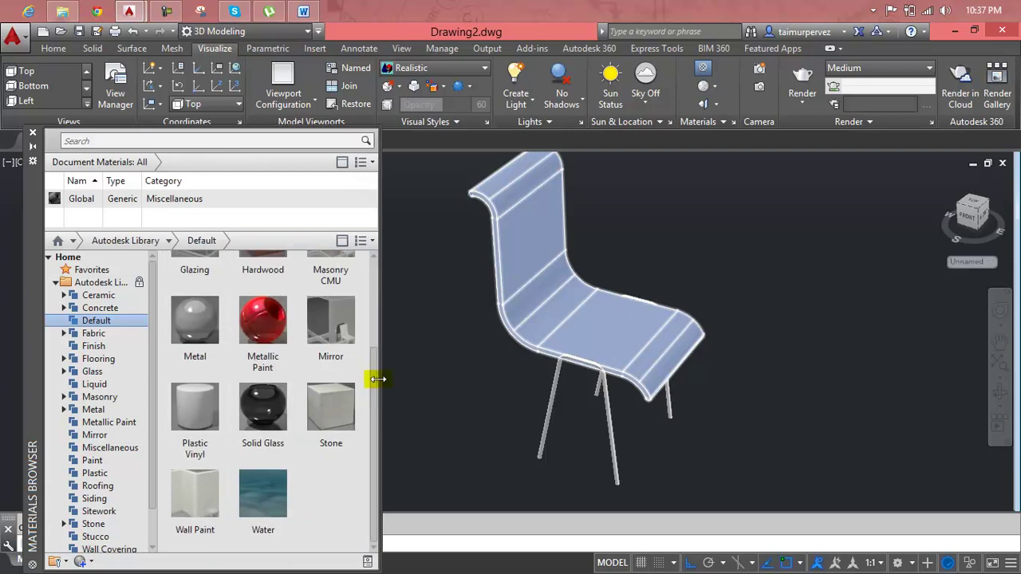
# - Browse to the Metal category and drag a dark aluminum material onto the chair legs
pyautogui.click(94, 333)
pyautogui.click(98, 356)
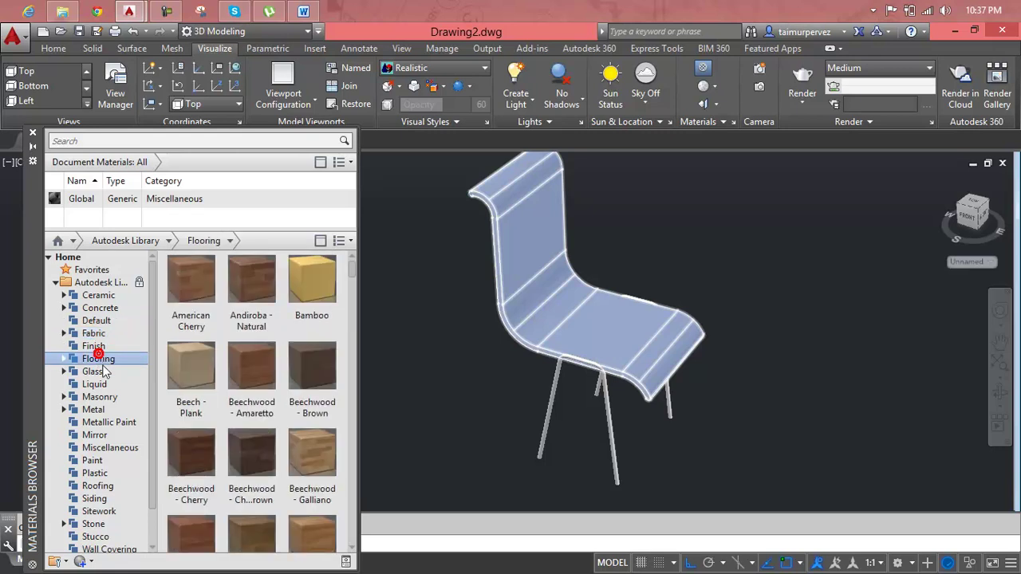
pyautogui.click(93, 409)
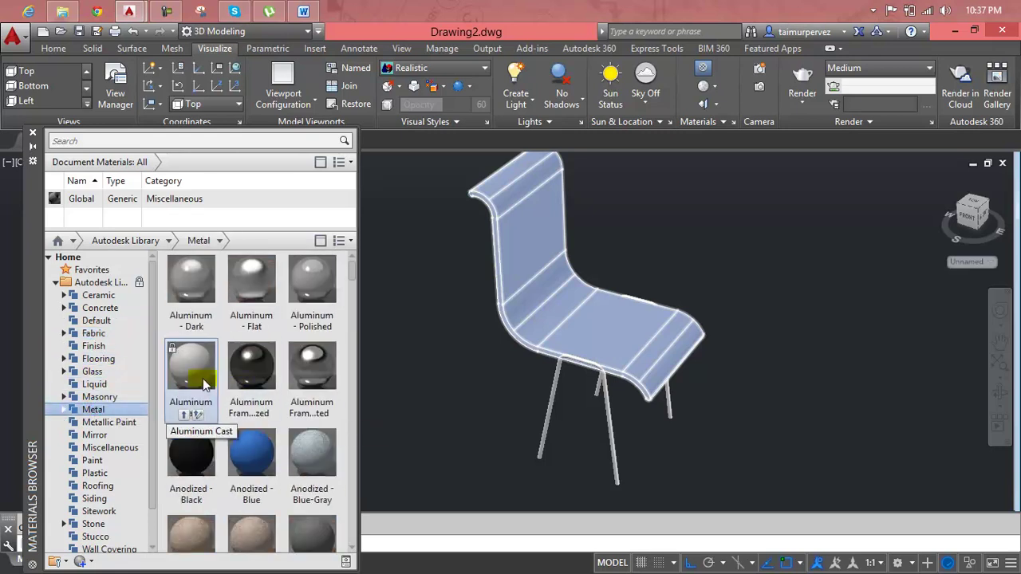
pyautogui.moveTo(191, 453)
pyautogui.mouseDown()
pyautogui.moveTo(549, 413)
pyautogui.moveTo(558, 423)
pyautogui.mouseUp()
pyautogui.moveTo(254, 388); pyautogui.dragTo(550, 403)
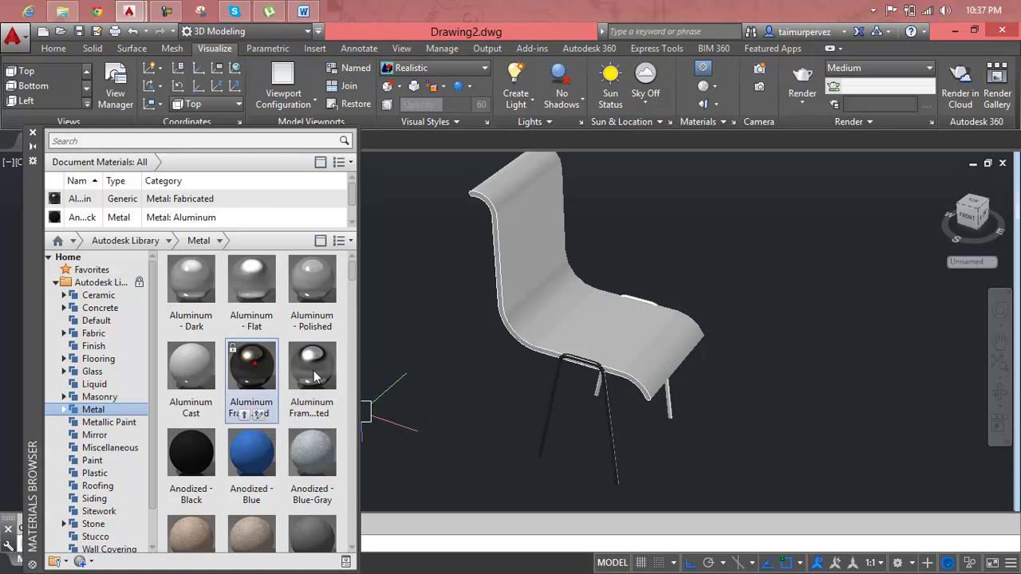
# - Finish the legs with dark framed aluminum, then browse the Metallic Paint, Mirror, Paint and Plastic categories
pyautogui.moveTo(315, 378); pyautogui.dragTo(672, 411)
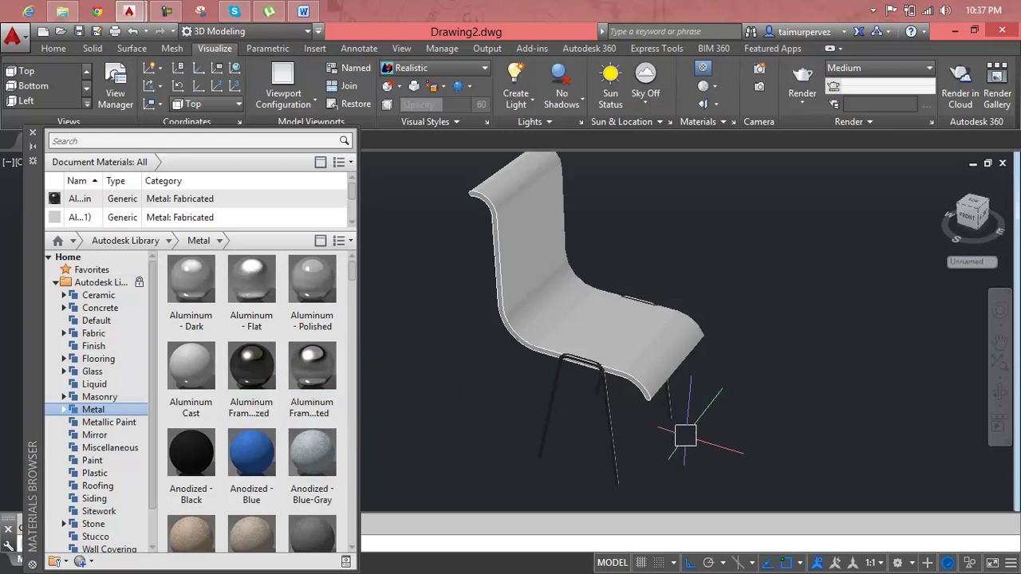
pyautogui.click(120, 423)
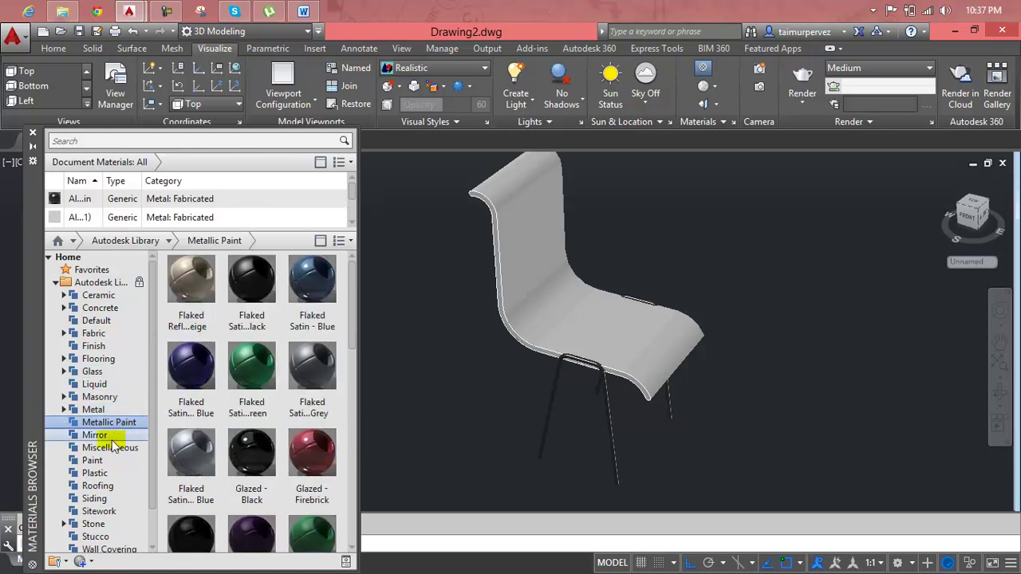
pyautogui.click(95, 436)
pyautogui.click(116, 423)
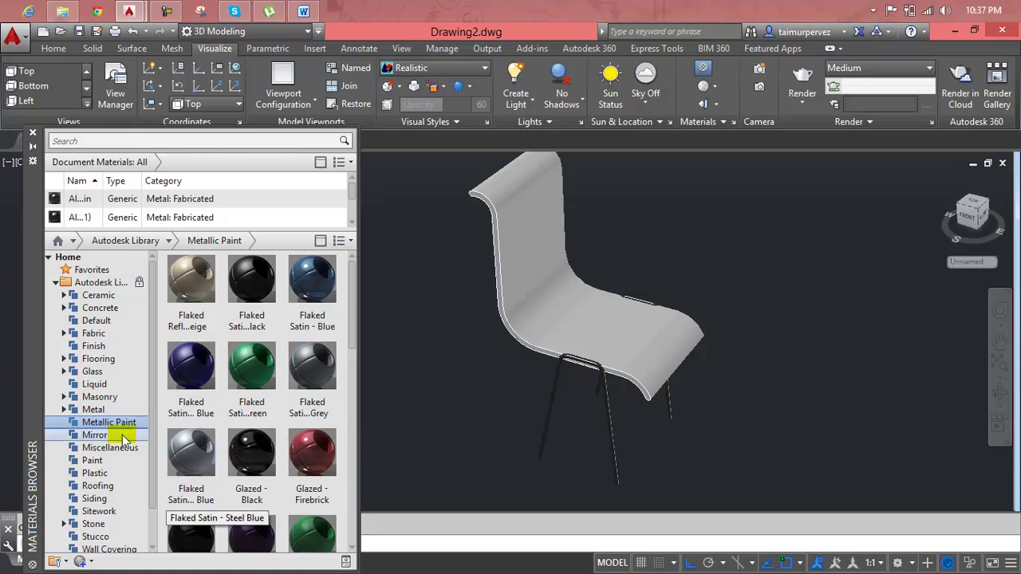
pyautogui.click(118, 460)
pyautogui.click(117, 473)
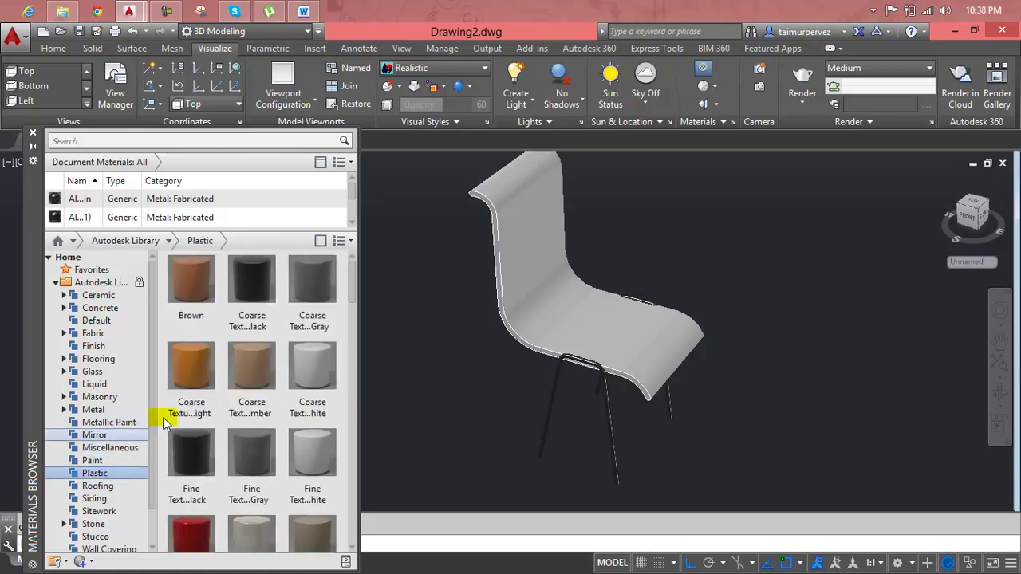
pyautogui.moveTo(355, 292); pyautogui.dragTo(353, 388)
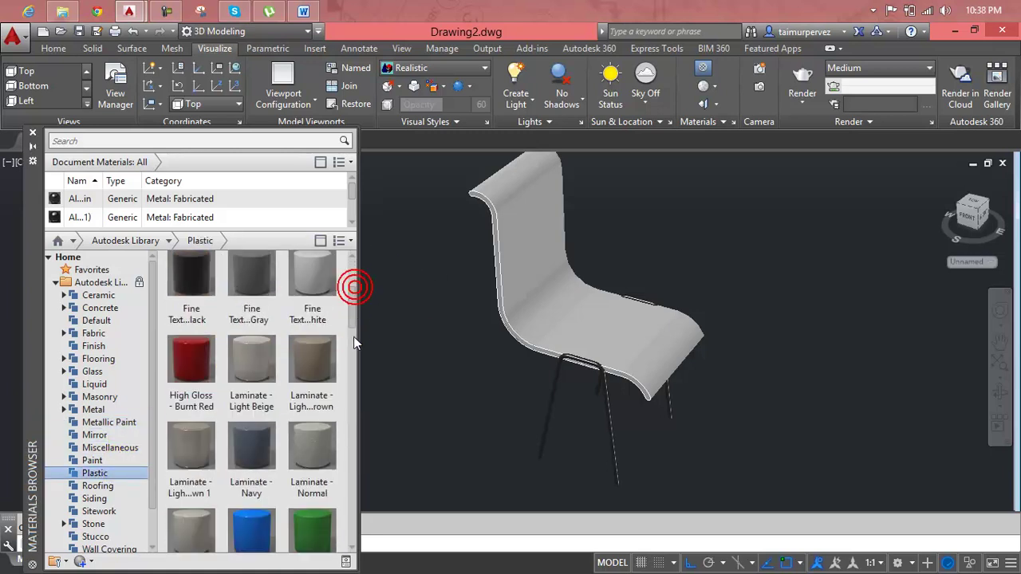
# - Apply Metal - Standing Seam Copper from the Siding category to the chair seat
pyautogui.click(75, 488)
pyautogui.click(83, 500)
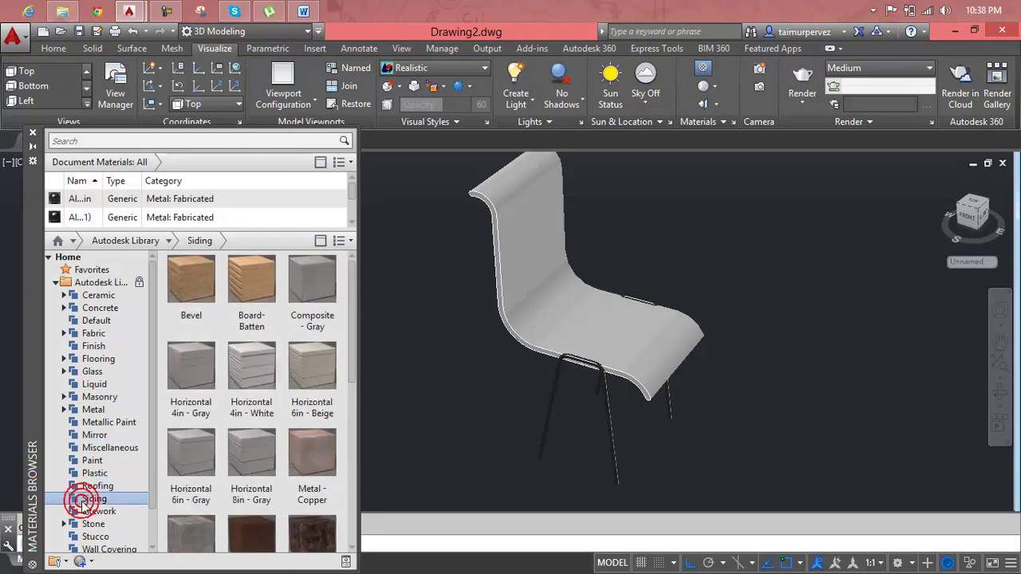
pyautogui.click(89, 487)
pyautogui.click(92, 499)
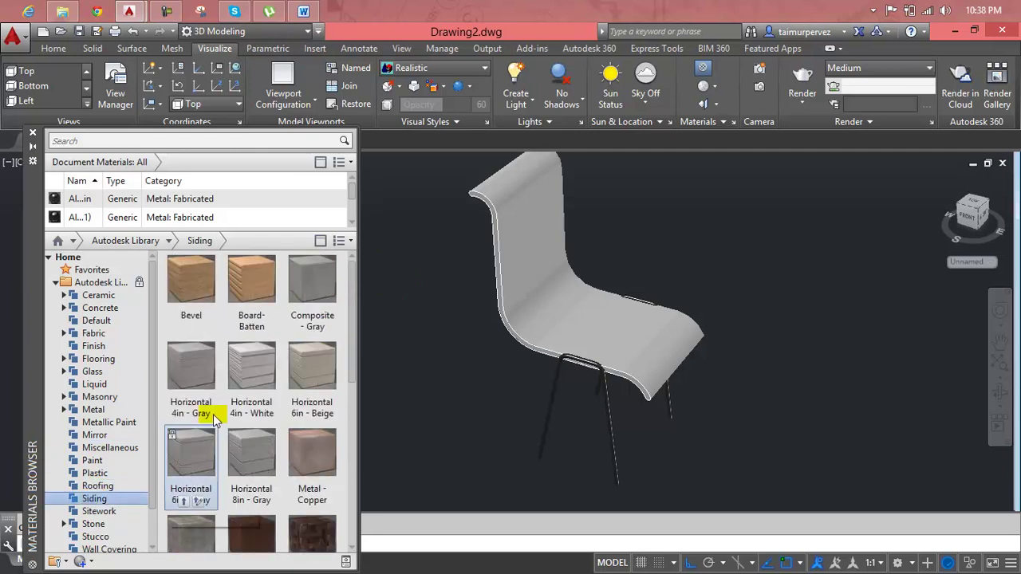
pyautogui.click(312, 538)
pyautogui.moveTo(315, 539); pyautogui.dragTo(575, 387)
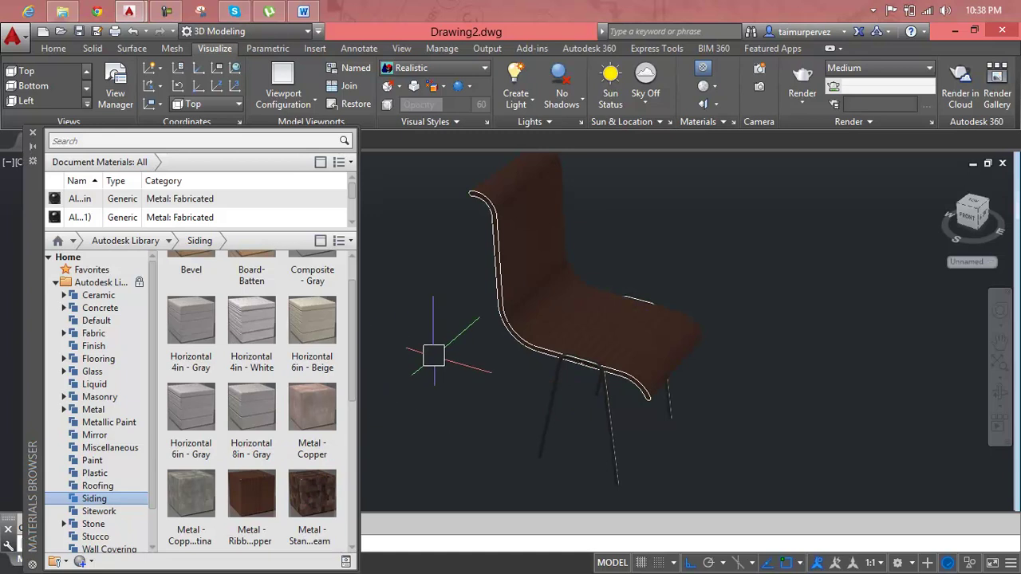
# - Check the seat and leg frame materials, orbiting and zooming to view the chair from several sides
pyautogui.click(586, 310)
pyautogui.scroll(3, 517, 312)
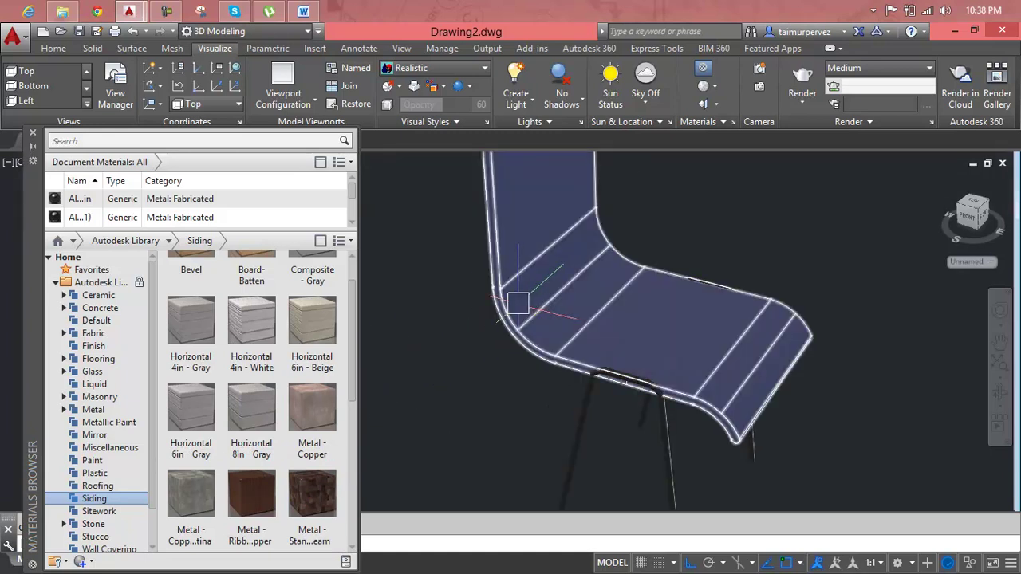
pyautogui.click(736, 442)
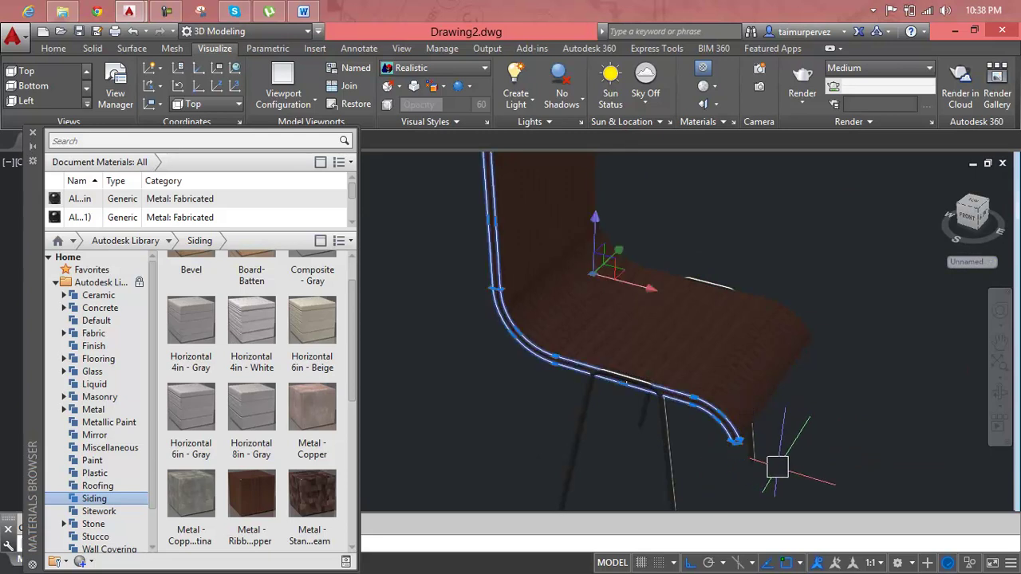
pyautogui.press('Escape')
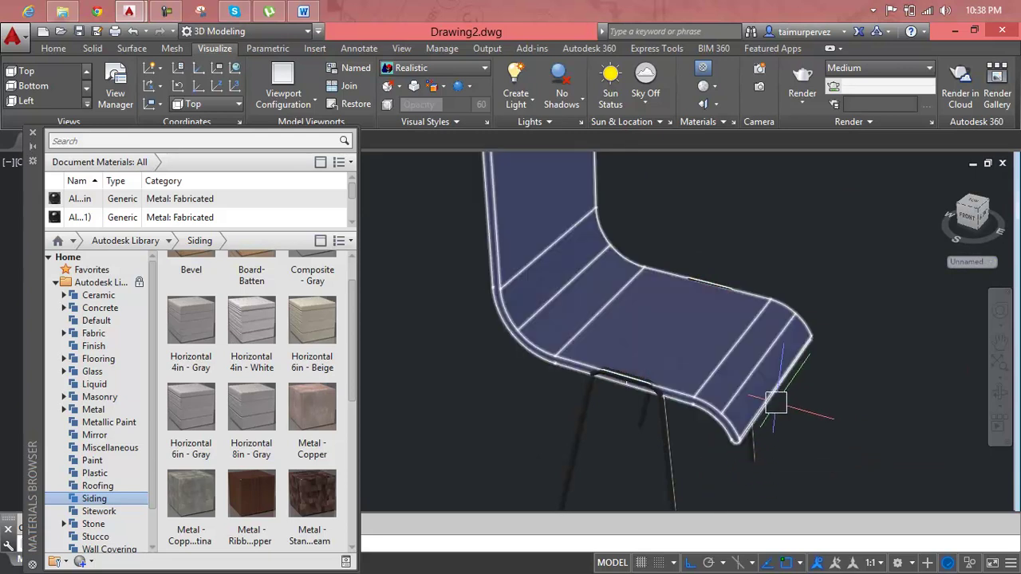
pyautogui.moveTo(804, 407)
pyautogui.keyDown('shift'); pyautogui.mouseDown(button='middle')
pyautogui.moveTo(611, 452)
pyautogui.moveTo(588, 303)
pyautogui.moveTo(667, 437)
pyautogui.moveTo(750, 390)
pyautogui.moveTo(710, 391)
pyautogui.moveTo(771, 407)
pyautogui.moveTo(798, 392)
pyautogui.moveTo(631, 412)
pyautogui.moveTo(547, 312)
pyautogui.moveTo(577, 376)
pyautogui.moveTo(659, 423)
pyautogui.moveTo(826, 367)
pyautogui.moveTo(832, 353)
pyautogui.mouseUp(button='middle'); pyautogui.keyUp('shift')
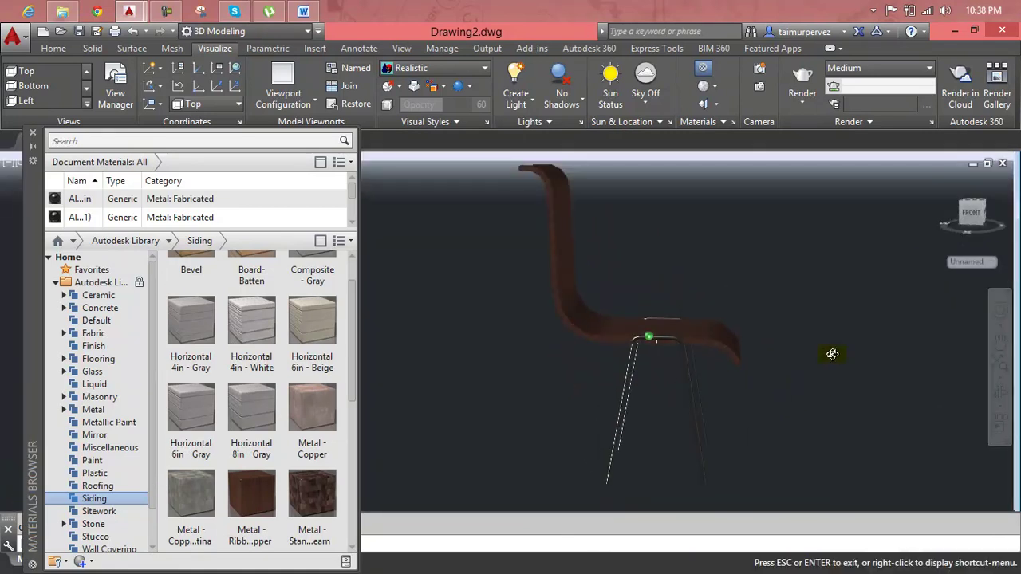
pyautogui.scroll(3, 668, 391)
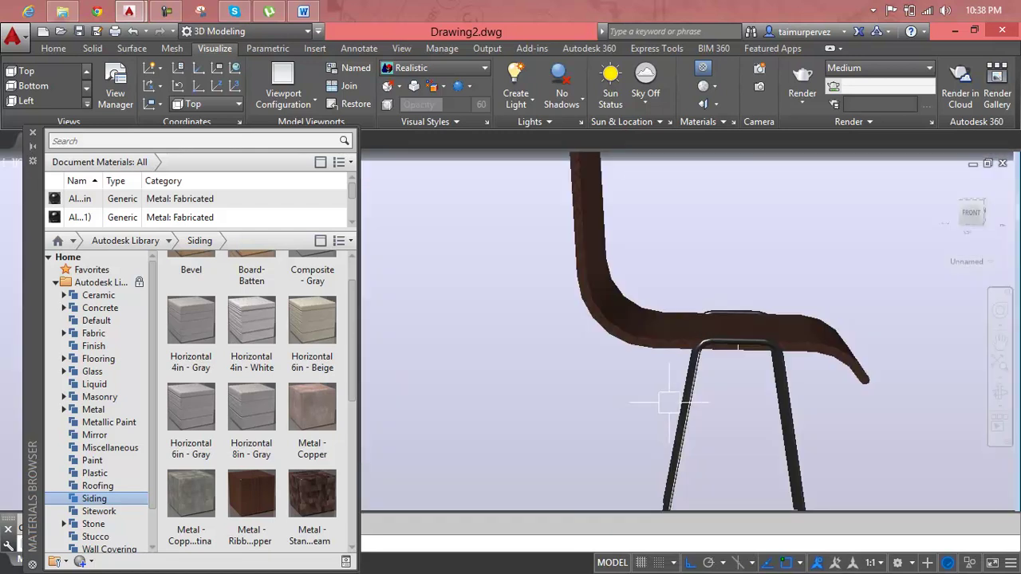
pyautogui.scroll(2, 668, 402)
pyautogui.moveTo(668, 403)
pyautogui.keyDown('shift'); pyautogui.mouseDown(button='middle')
pyautogui.moveTo(590, 472)
pyautogui.moveTo(872, 424)
pyautogui.moveTo(724, 420)
pyautogui.moveTo(596, 367)
pyautogui.moveTo(694, 452)
pyautogui.moveTo(813, 387)
pyautogui.moveTo(868, 412)
pyautogui.moveTo(898, 472)
pyautogui.moveTo(862, 410)
pyautogui.moveTo(752, 401)
pyautogui.moveTo(810, 412)
pyautogui.moveTo(765, 415)
pyautogui.mouseUp(button='middle'); pyautogui.keyUp('shift')
pyautogui.scroll(2, 695, 406)
pyautogui.scroll(1, 688, 398)
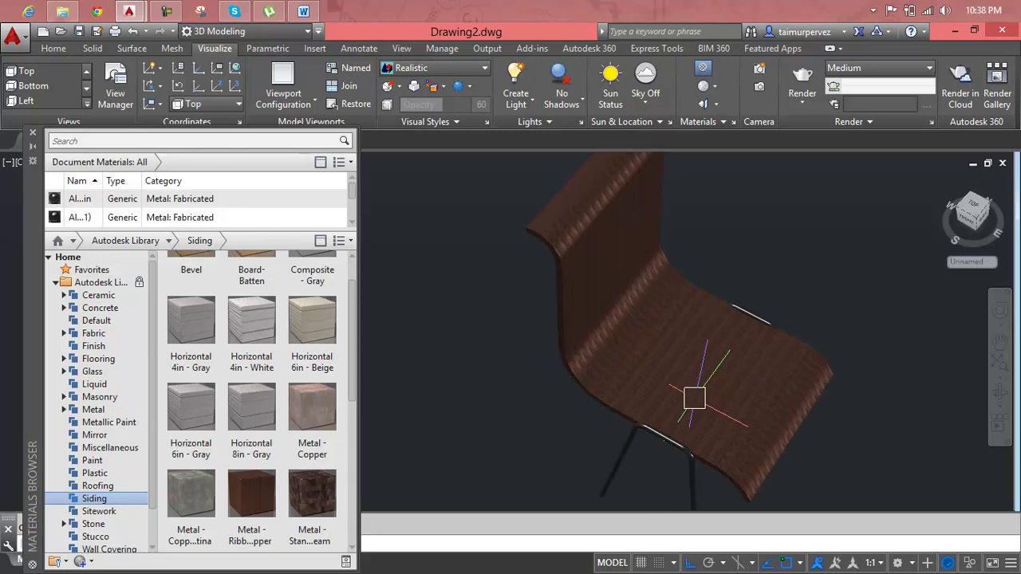
pyautogui.scroll(1, 239, 334)
# - Close the Materials Browser and view the finished chair from a three-quarter angle
pyautogui.click(32, 137)
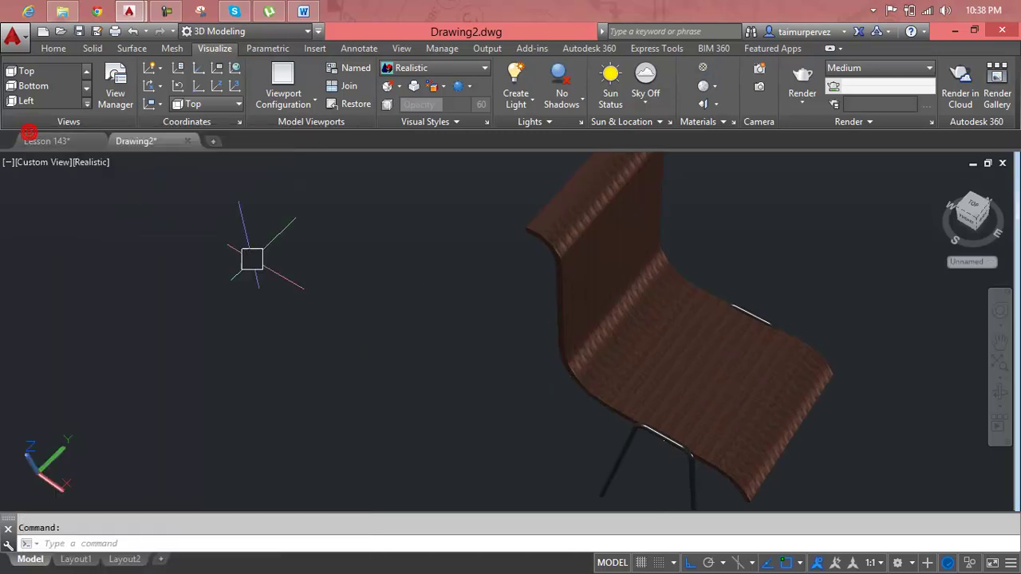
pyautogui.click(629, 294)
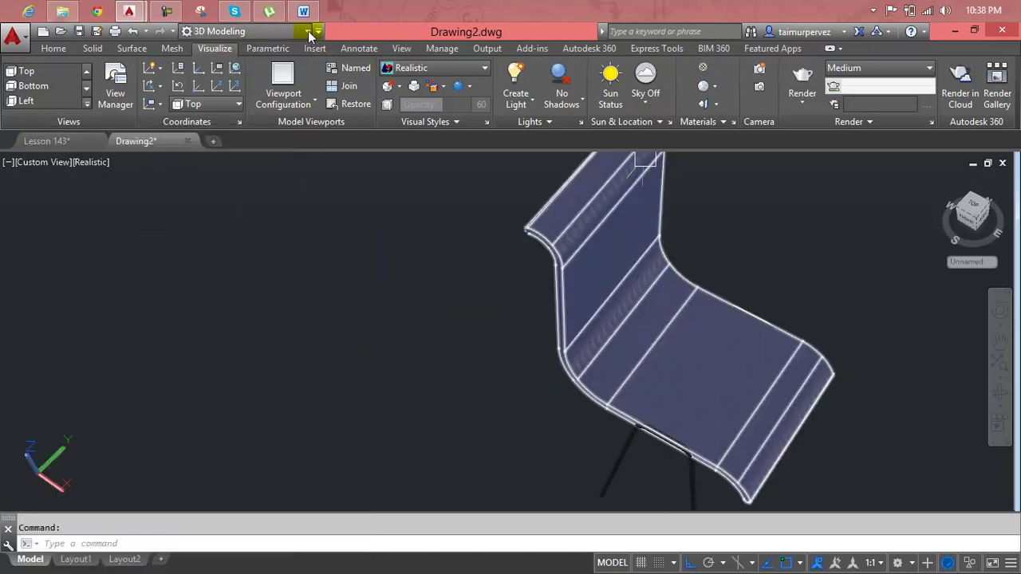
pyautogui.press('Escape')
pyautogui.scroll(-3, 394, 259)
pyautogui.keyDown('shift'); pyautogui.moveTo(396, 257); pyautogui.dragTo(219, 262, button='middle'); pyautogui.keyUp('shift')
pyautogui.click(370, 291)
pyautogui.press('Escape')
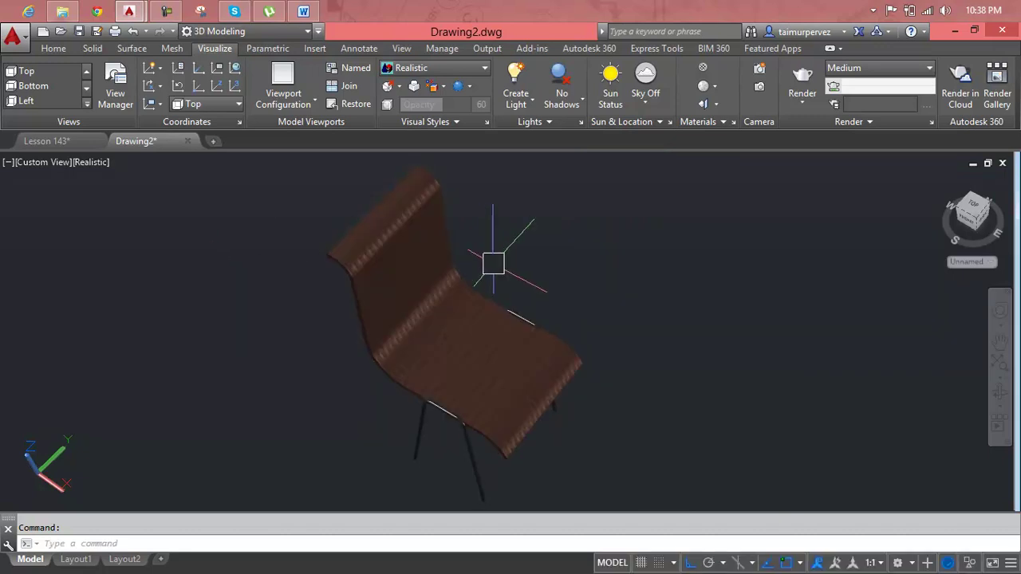